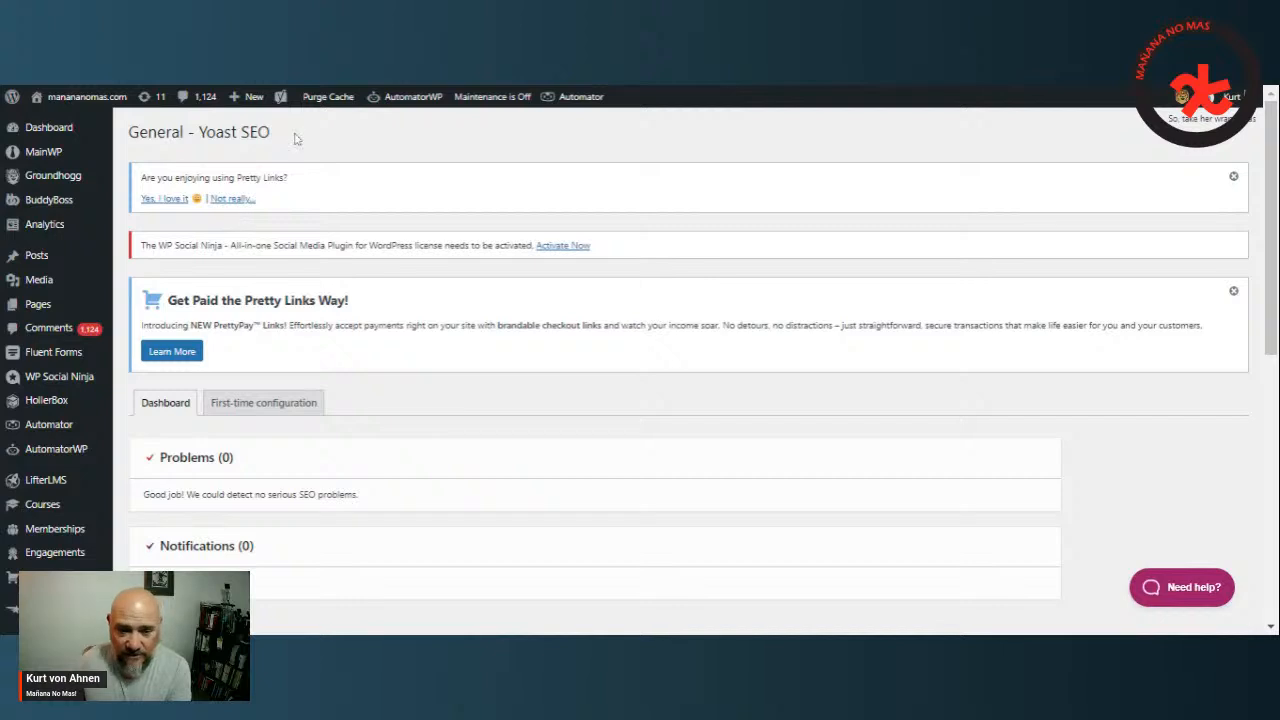
Step: Open the first-time configuration, reopen its SEO data optimization section and continue past it
{"action": "scroll", "coordinate": [298, 199], "scroll_direction": "down", "scroll_amount": 2}
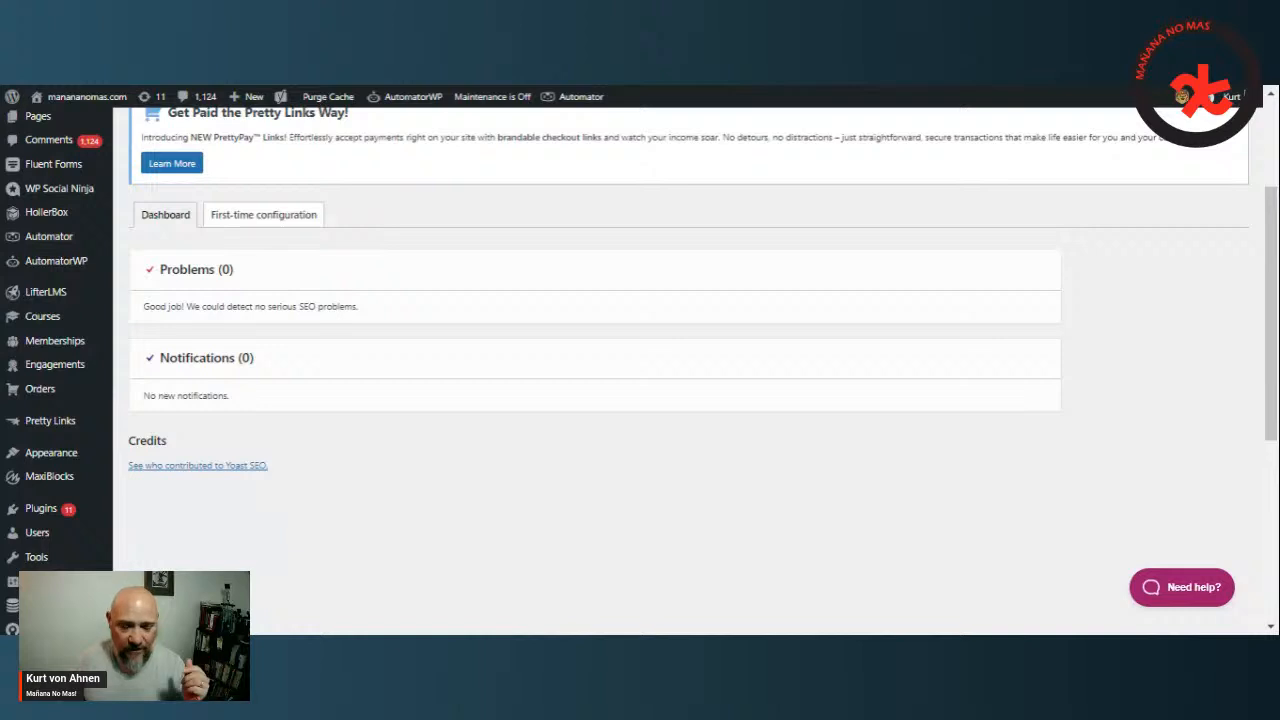
{"action": "left_click", "coordinate": [263, 224]}
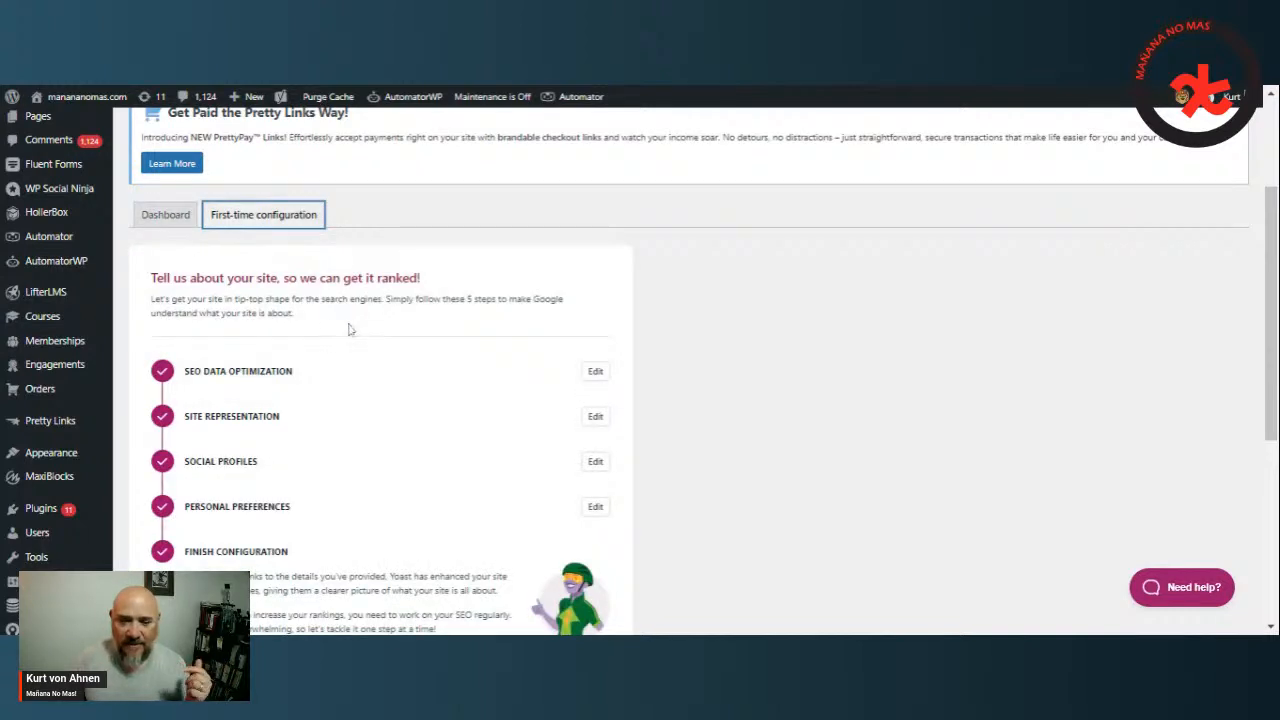
{"action": "scroll", "coordinate": [347, 329], "scroll_direction": "down", "scroll_amount": 1}
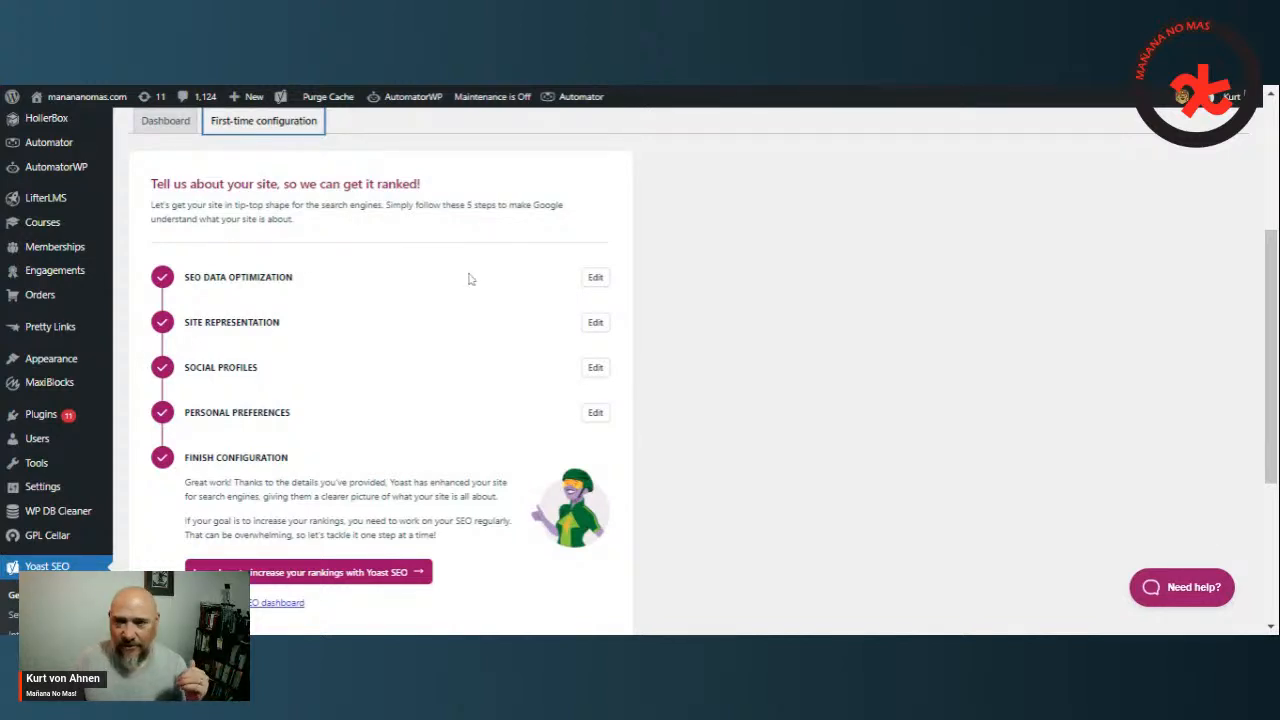
{"action": "left_click", "coordinate": [596, 279]}
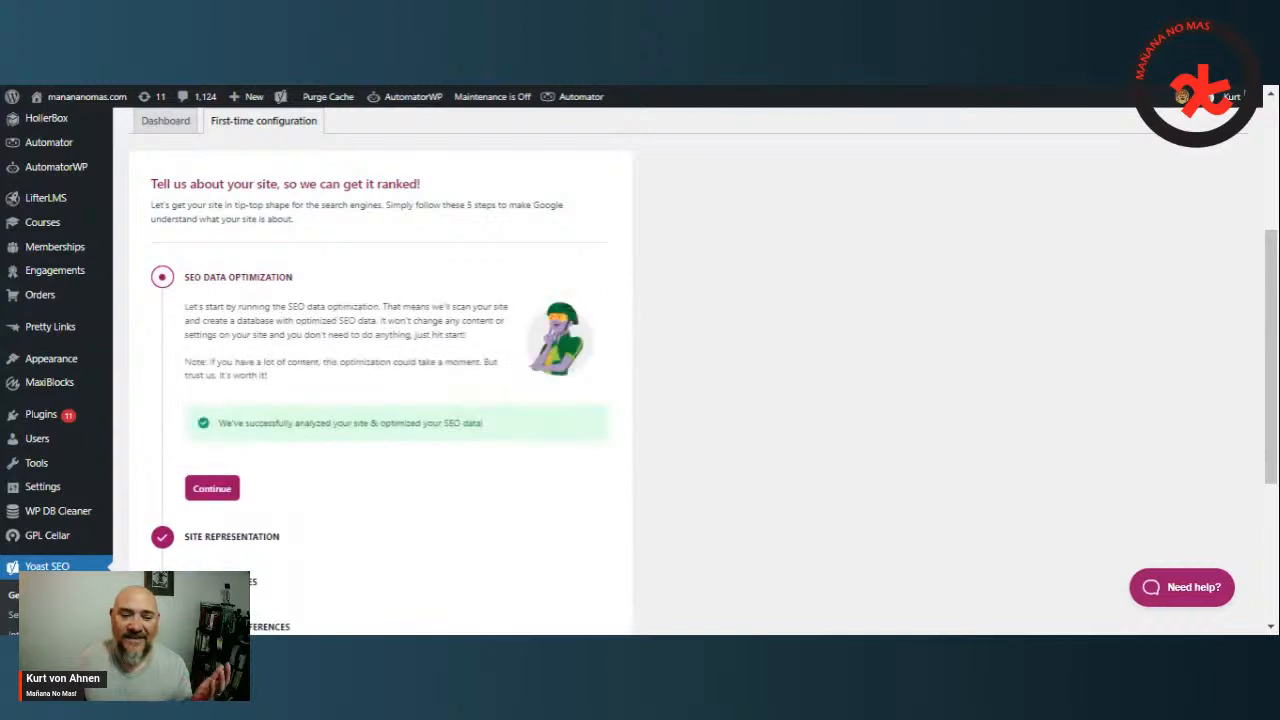
{"action": "scroll", "coordinate": [322, 316], "scroll_direction": "down", "scroll_amount": 1}
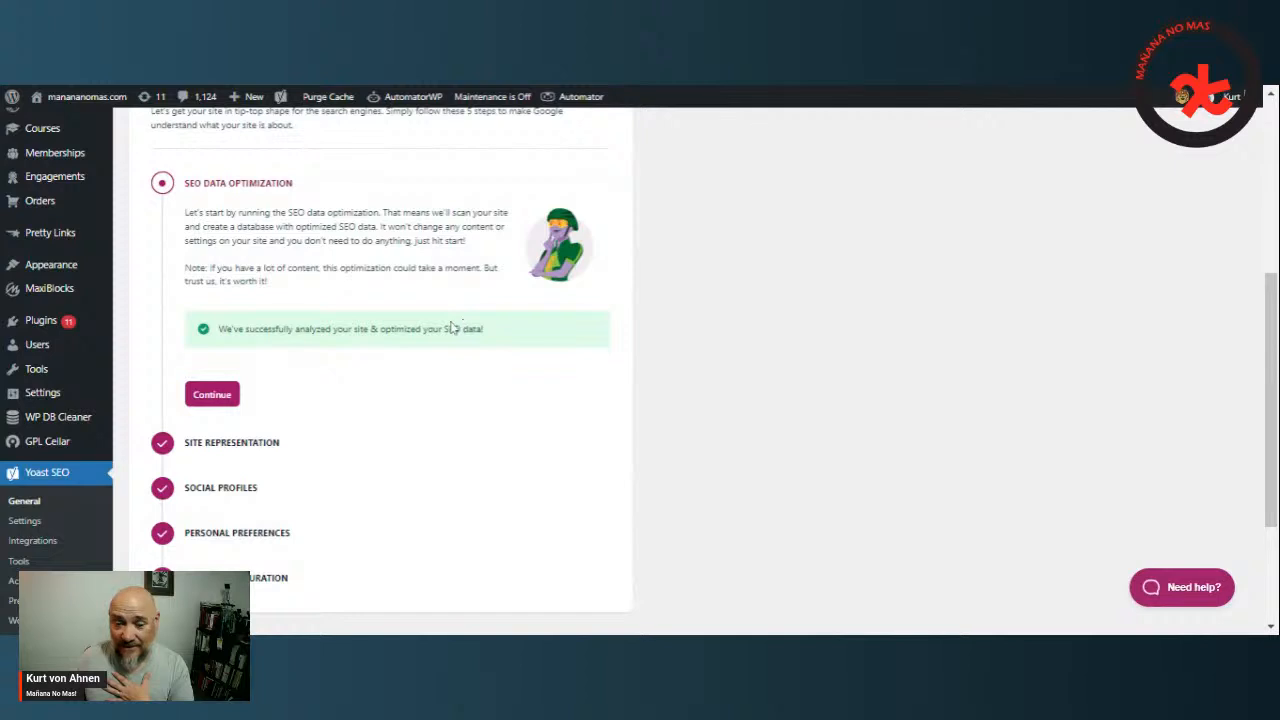
{"action": "left_click", "coordinate": [211, 396]}
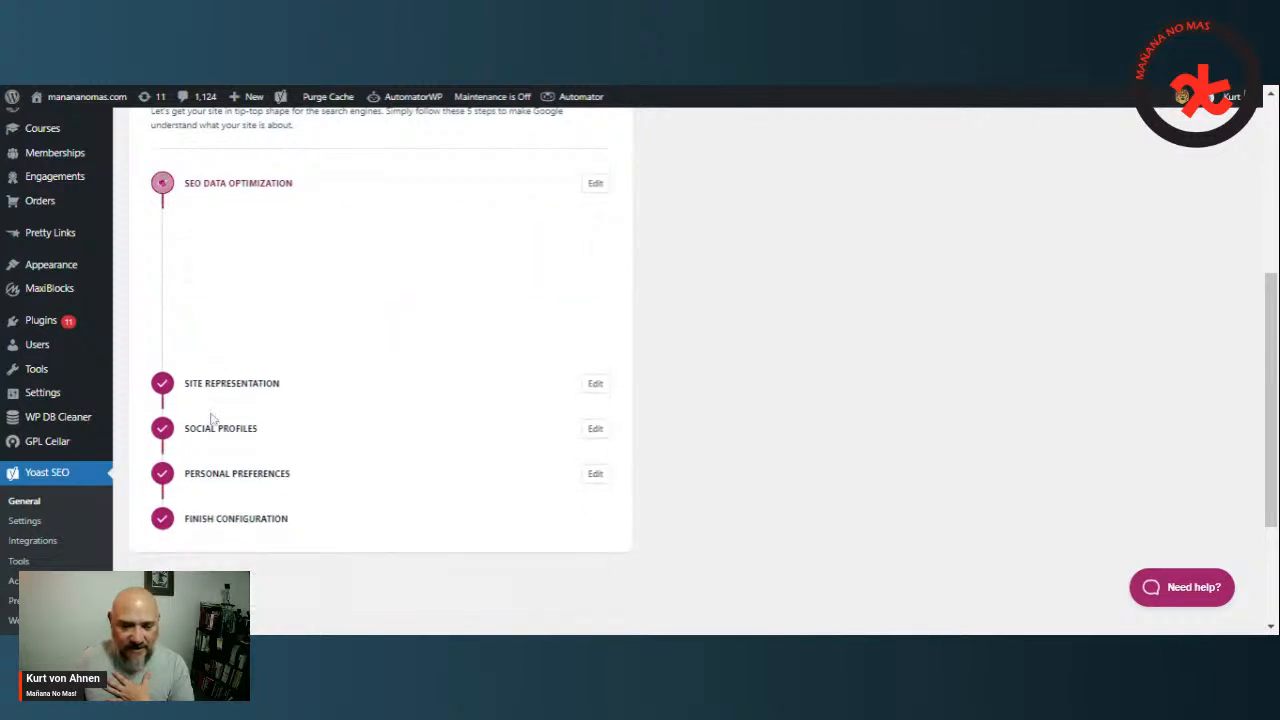
Step: Edit the site representation section, choose Organization as what the site represents, and save the changes
{"action": "left_click", "coordinate": [596, 236]}
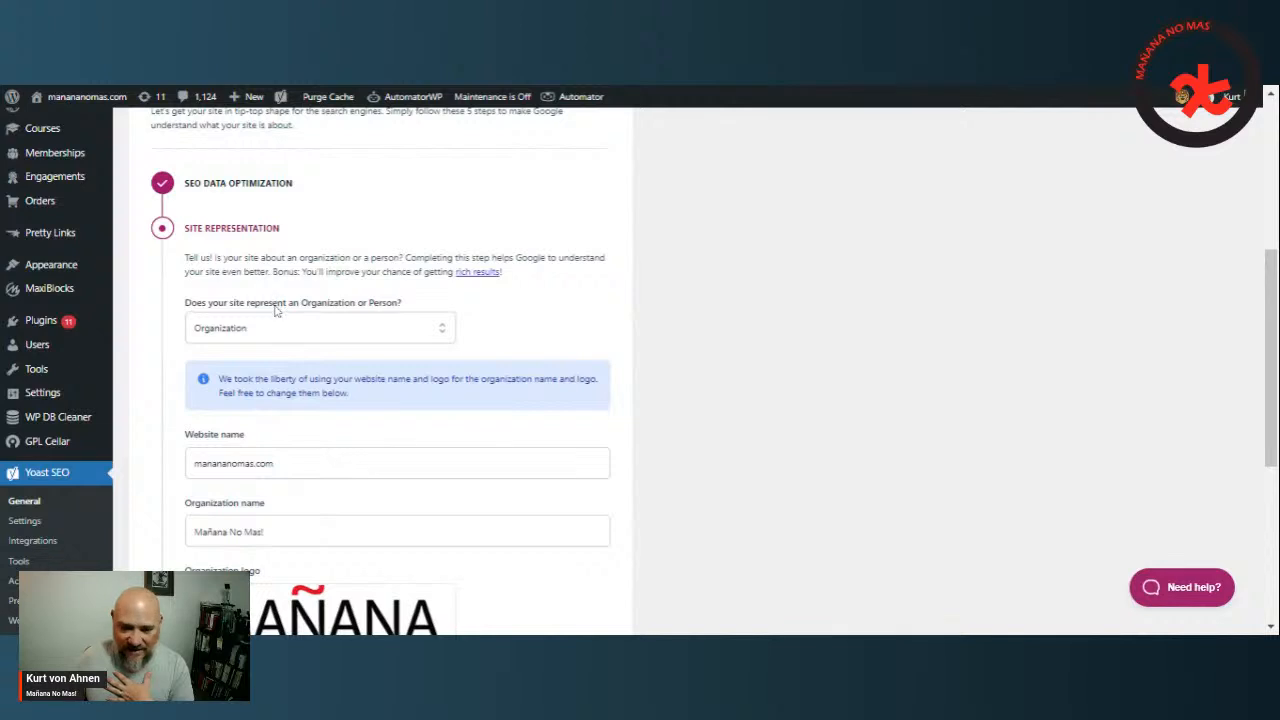
{"action": "scroll", "coordinate": [350, 265], "scroll_direction": "down", "scroll_amount": 1}
{"action": "left_click", "coordinate": [424, 243]}
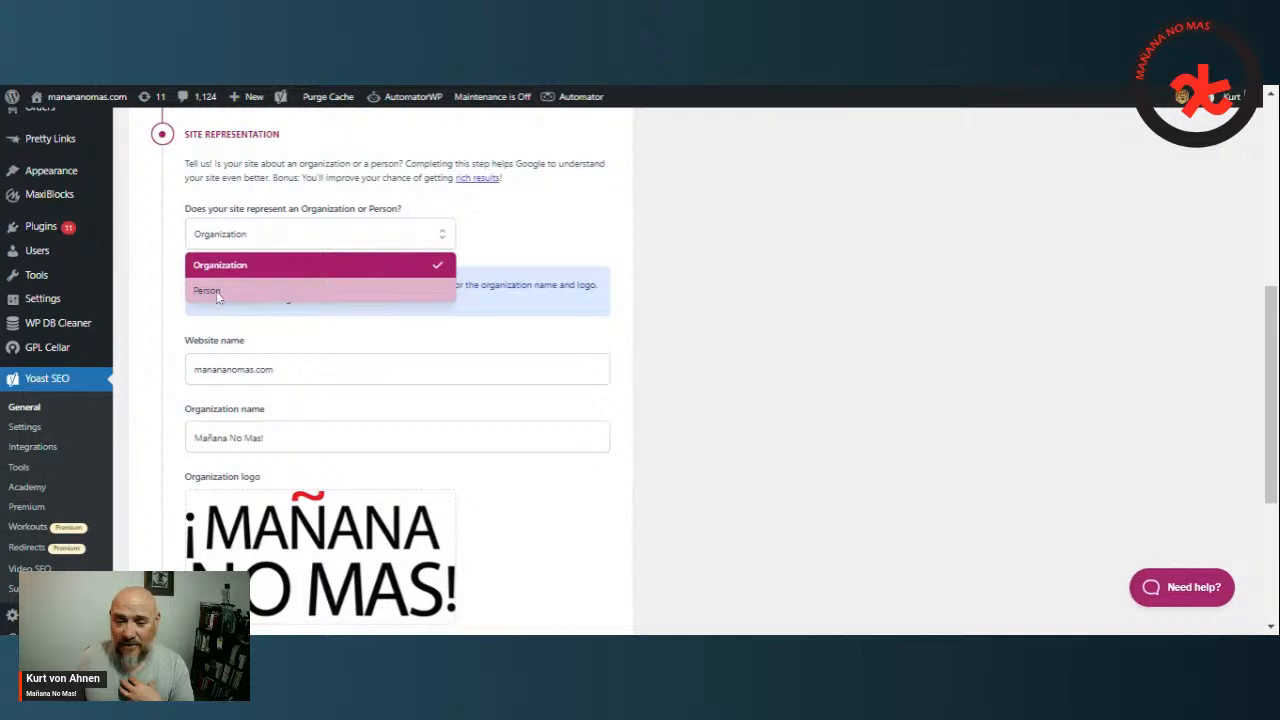
{"action": "left_click", "coordinate": [436, 267]}
{"action": "scroll", "coordinate": [436, 267], "scroll_direction": "down", "scroll_amount": 2}
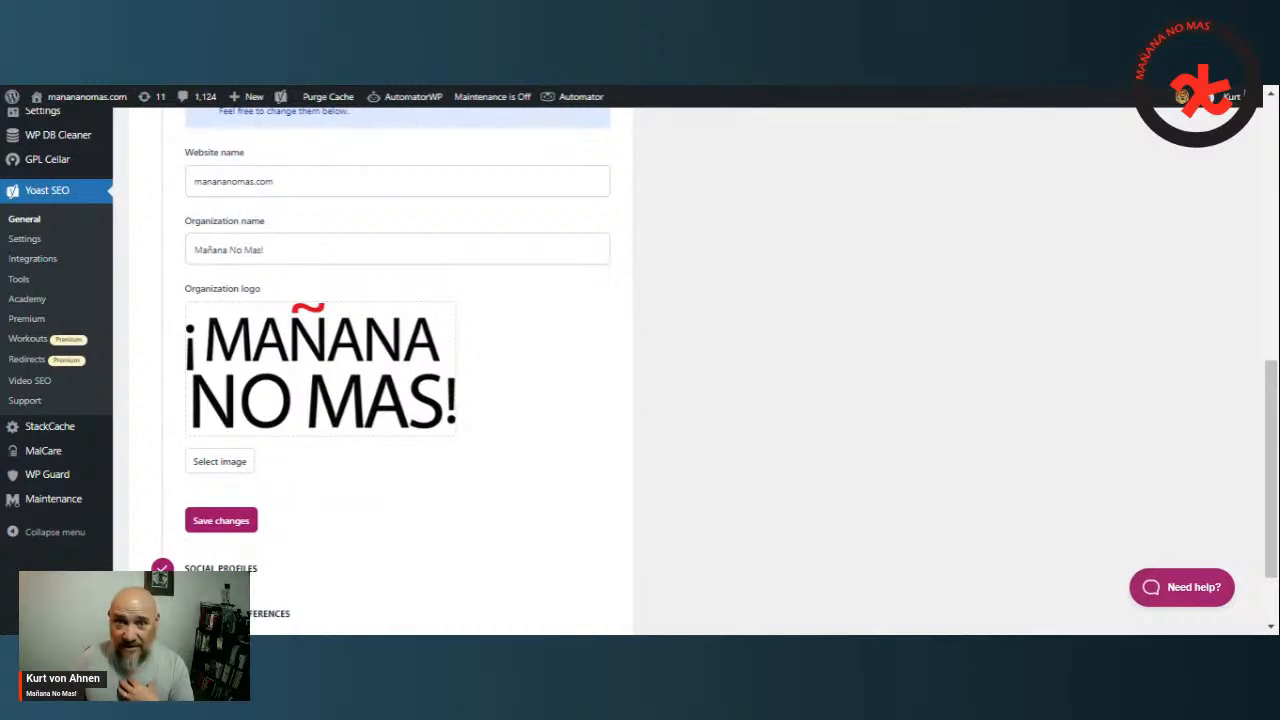
{"action": "scroll", "coordinate": [240, 272], "scroll_direction": "down", "scroll_amount": 1}
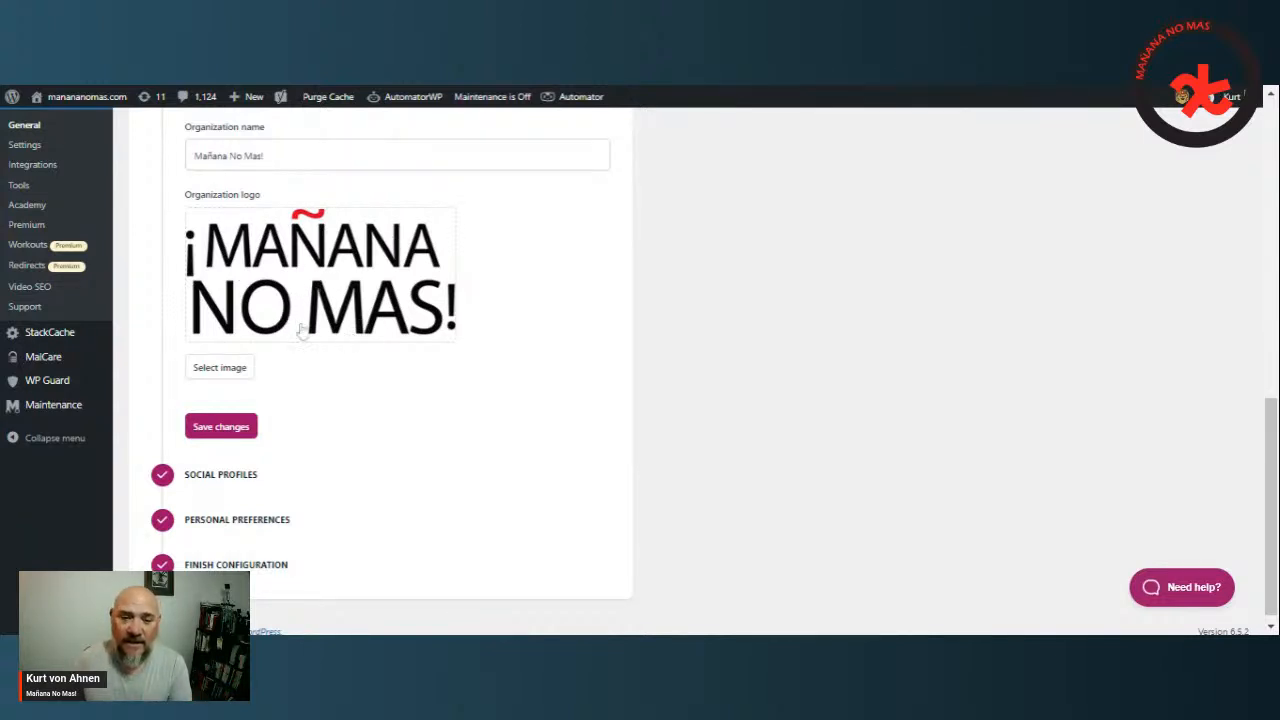
{"action": "scroll", "coordinate": [325, 313], "scroll_direction": "down", "scroll_amount": 1}
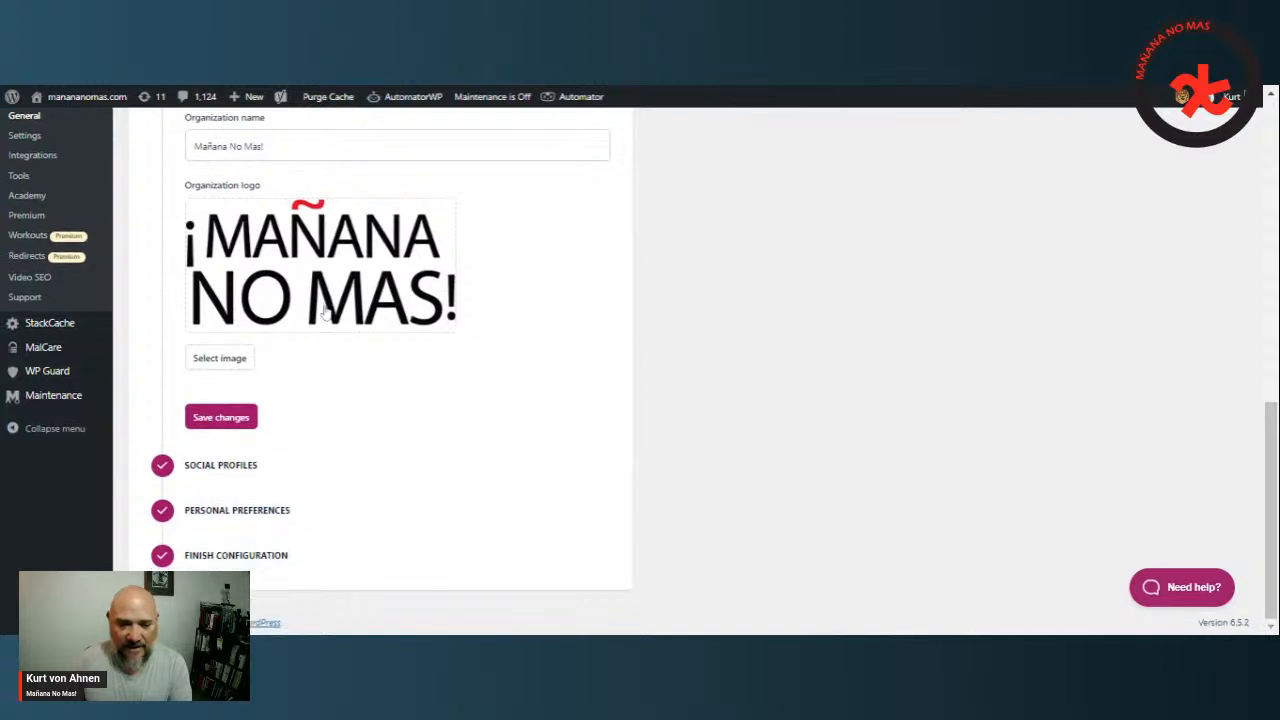
{"action": "left_click", "coordinate": [220, 419]}
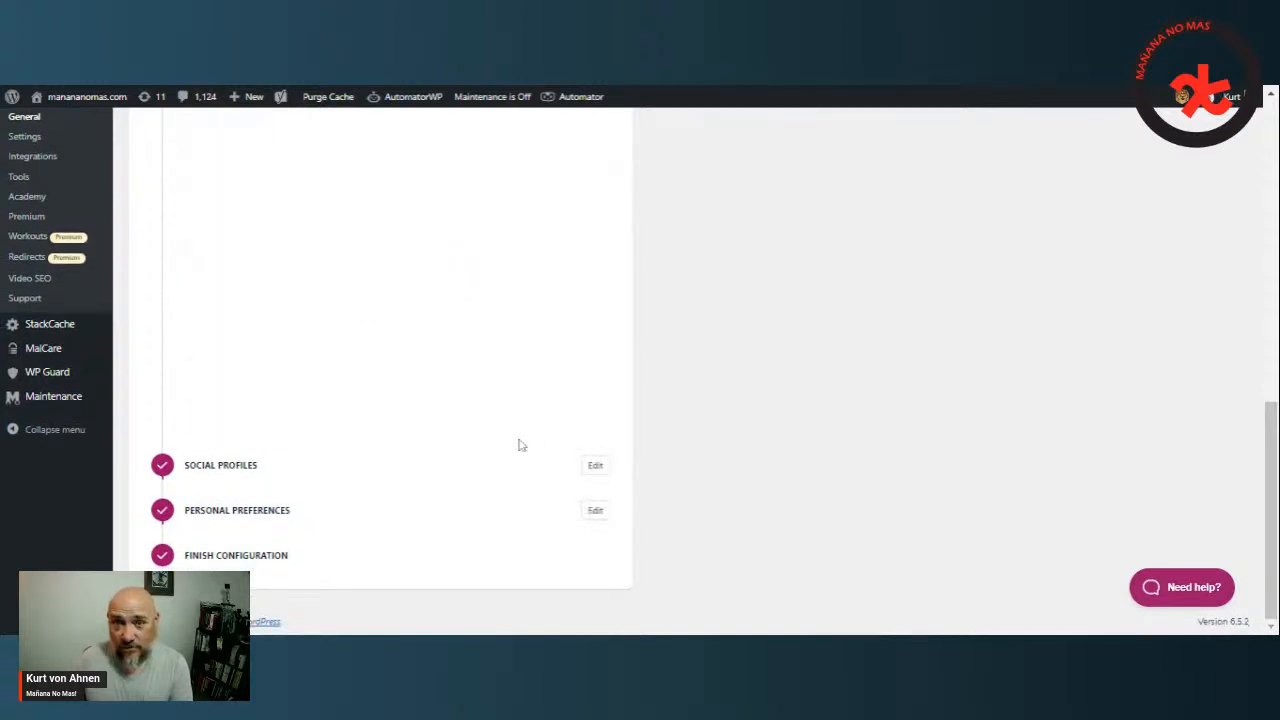
Step: Open the social profiles section for editing, review the Facebook, Twitter and other profile links, and save the section
{"action": "scroll", "coordinate": [520, 297], "scroll_direction": "up", "scroll_amount": 4}
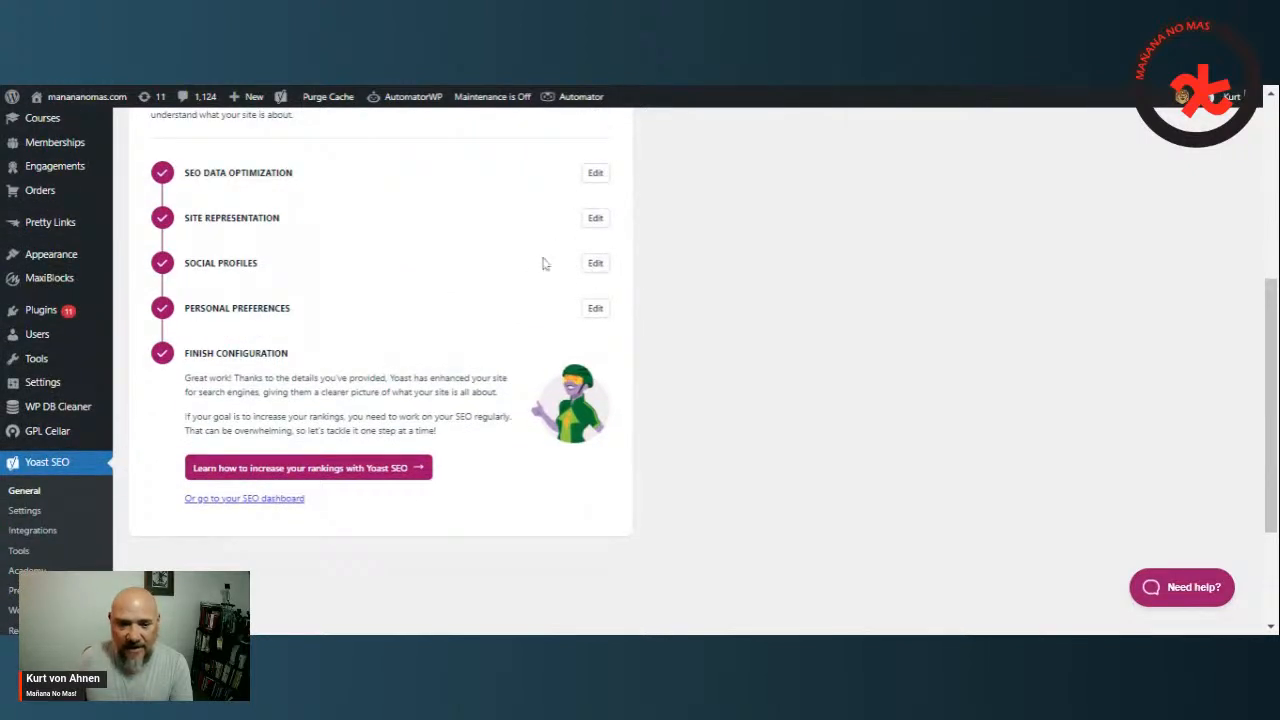
{"action": "left_click", "coordinate": [594, 264]}
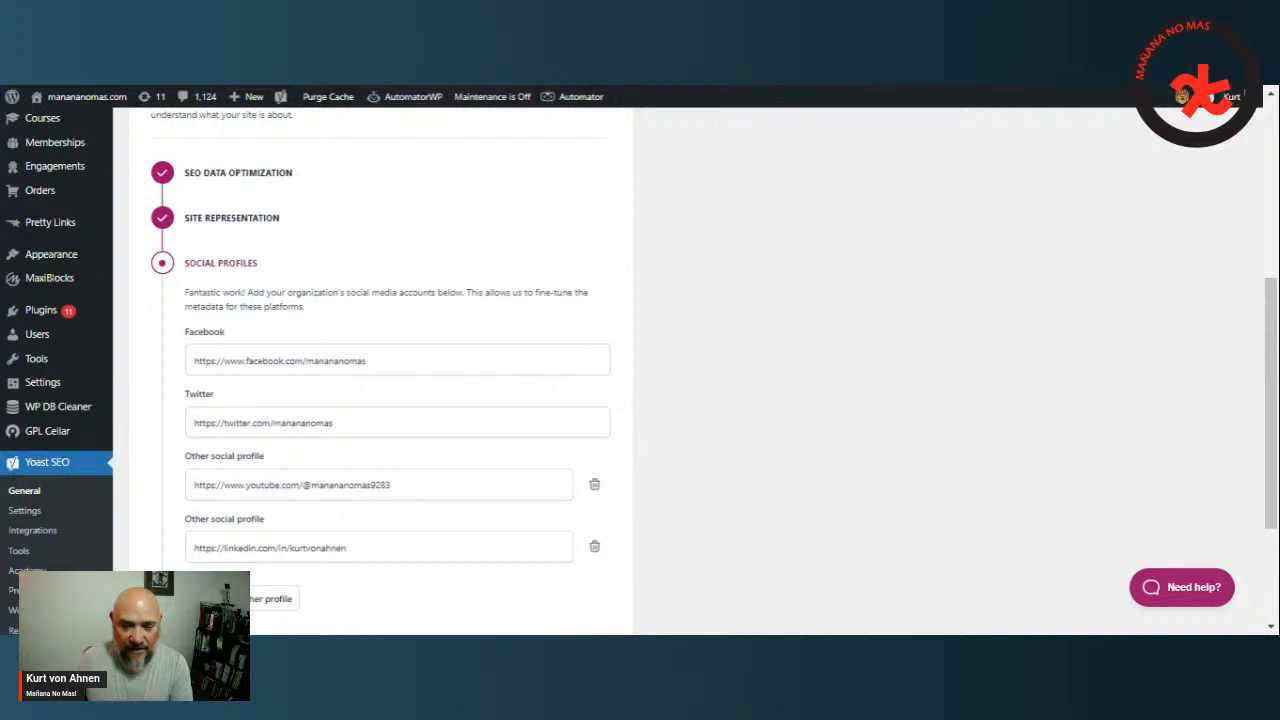
{"action": "scroll", "coordinate": [400, 380], "scroll_direction": "down", "scroll_amount": 1}
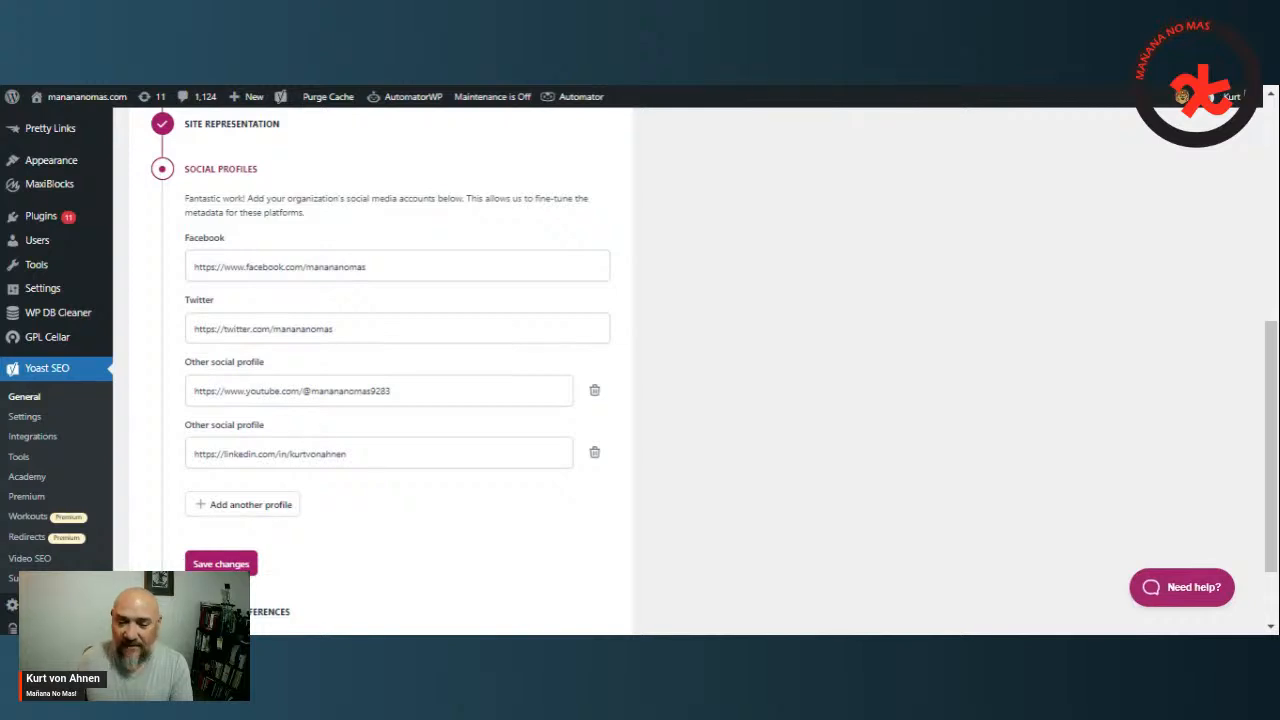
{"action": "scroll", "coordinate": [400, 370], "scroll_direction": "down", "scroll_amount": 1}
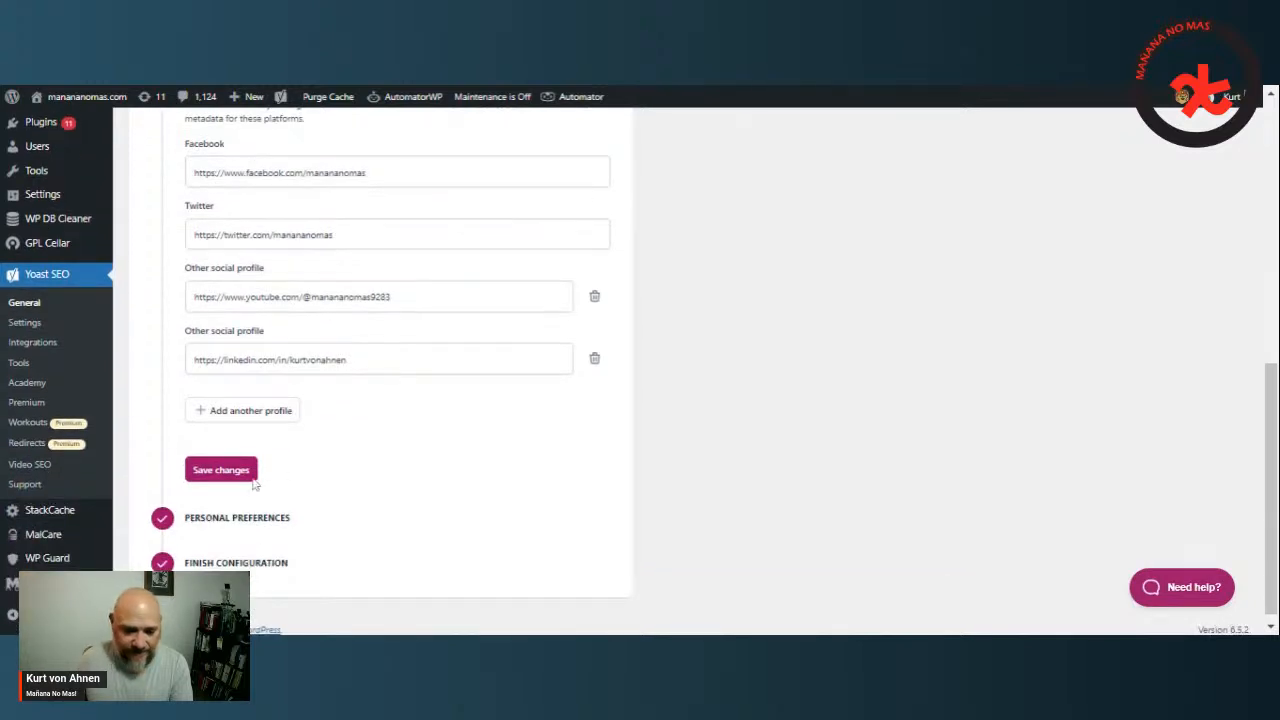
{"action": "left_click", "coordinate": [220, 469]}
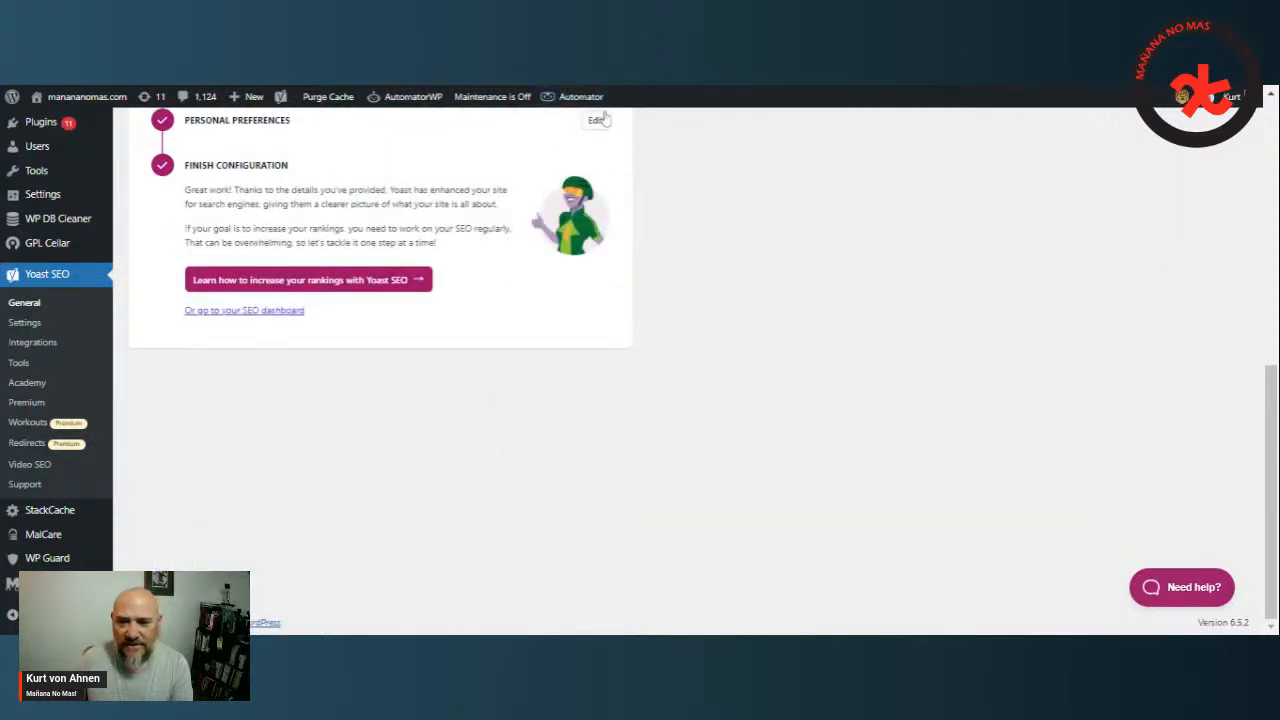
Step: Save the personal preferences with site data collection allowed, and go to the SEO dashboard
{"action": "left_click", "coordinate": [595, 121]}
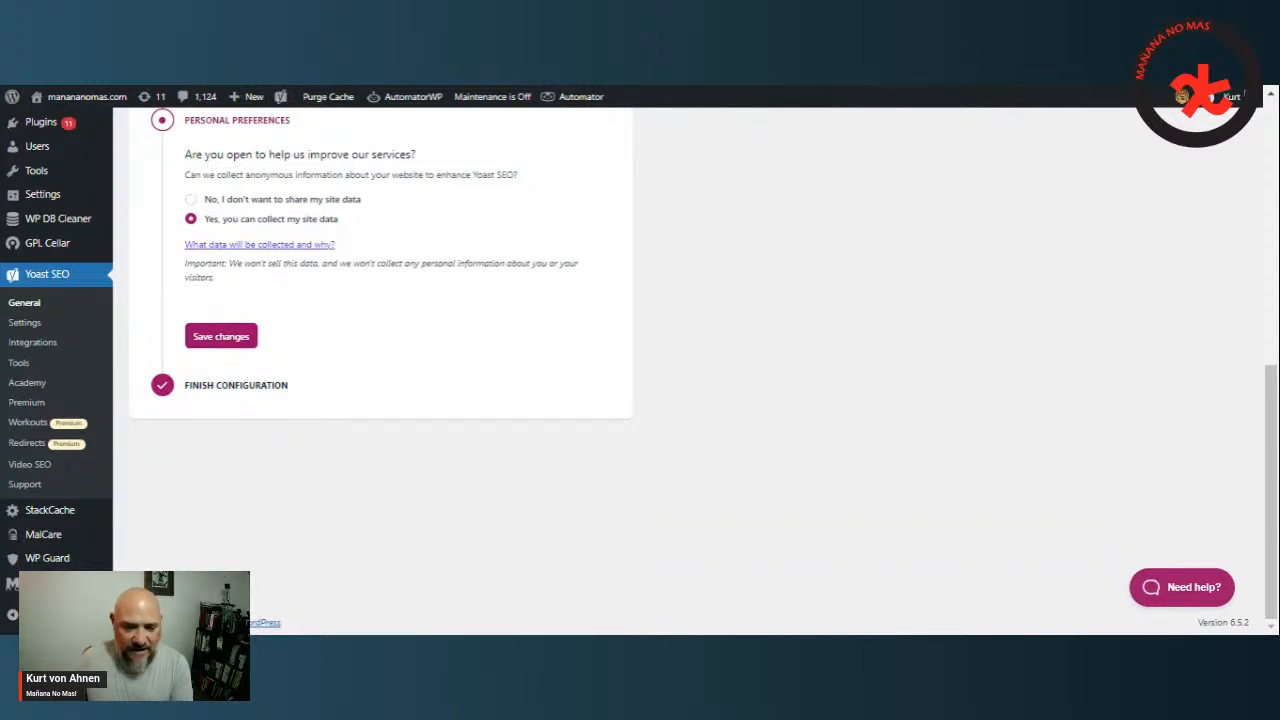
{"action": "left_click", "coordinate": [229, 336]}
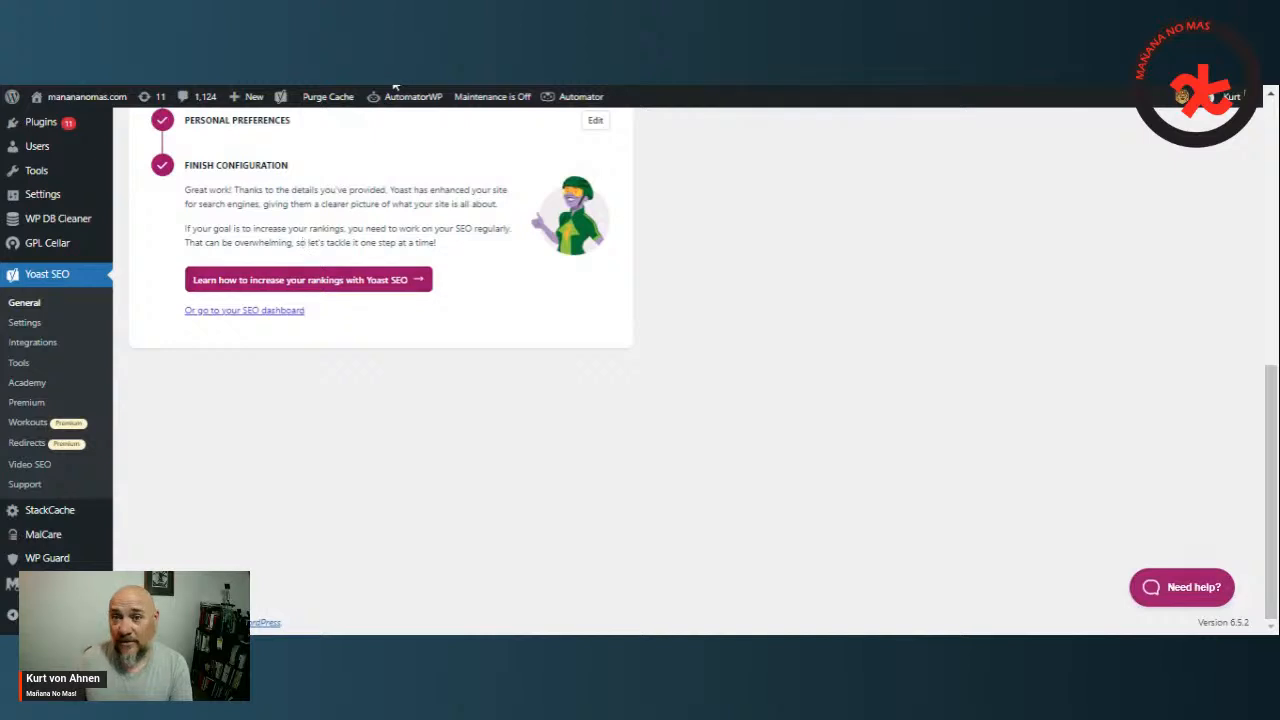
{"action": "left_click", "coordinate": [240, 312]}
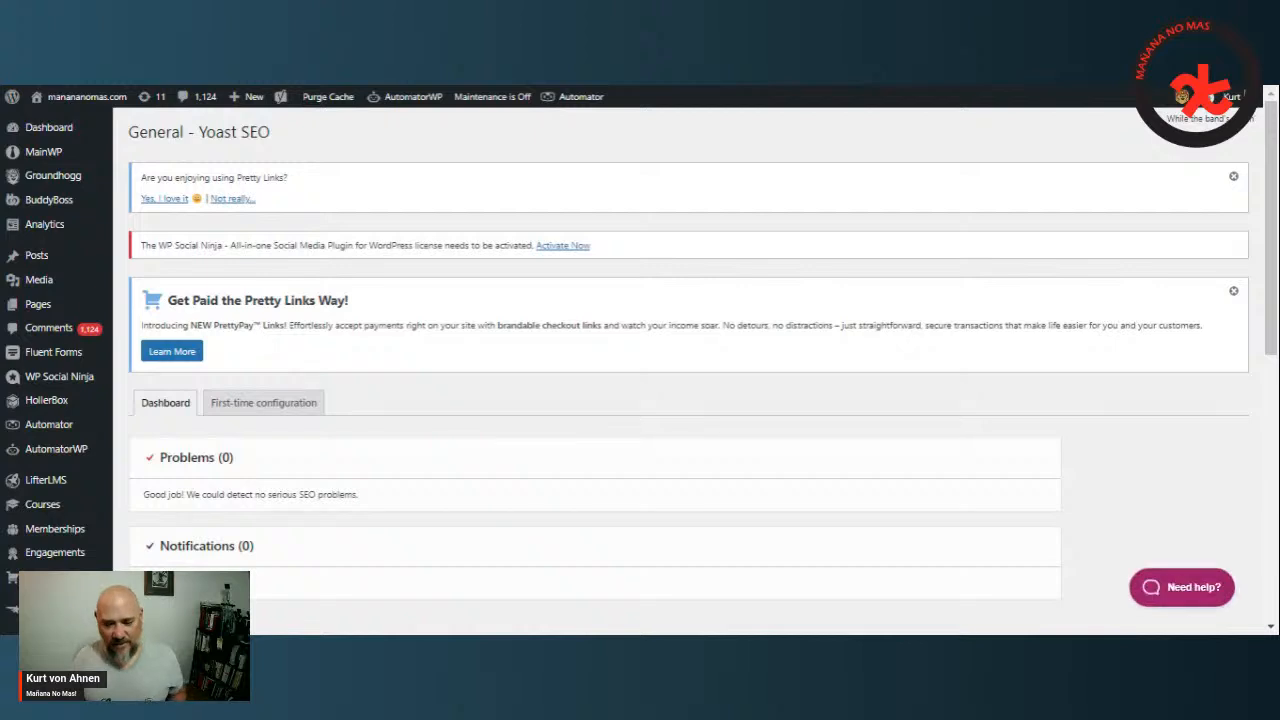
Step: Look over the SEO dashboard's problems and notifications and open the Yoast SEO settings
{"action": "scroll", "coordinate": [261, 367], "scroll_direction": "down", "scroll_amount": 2}
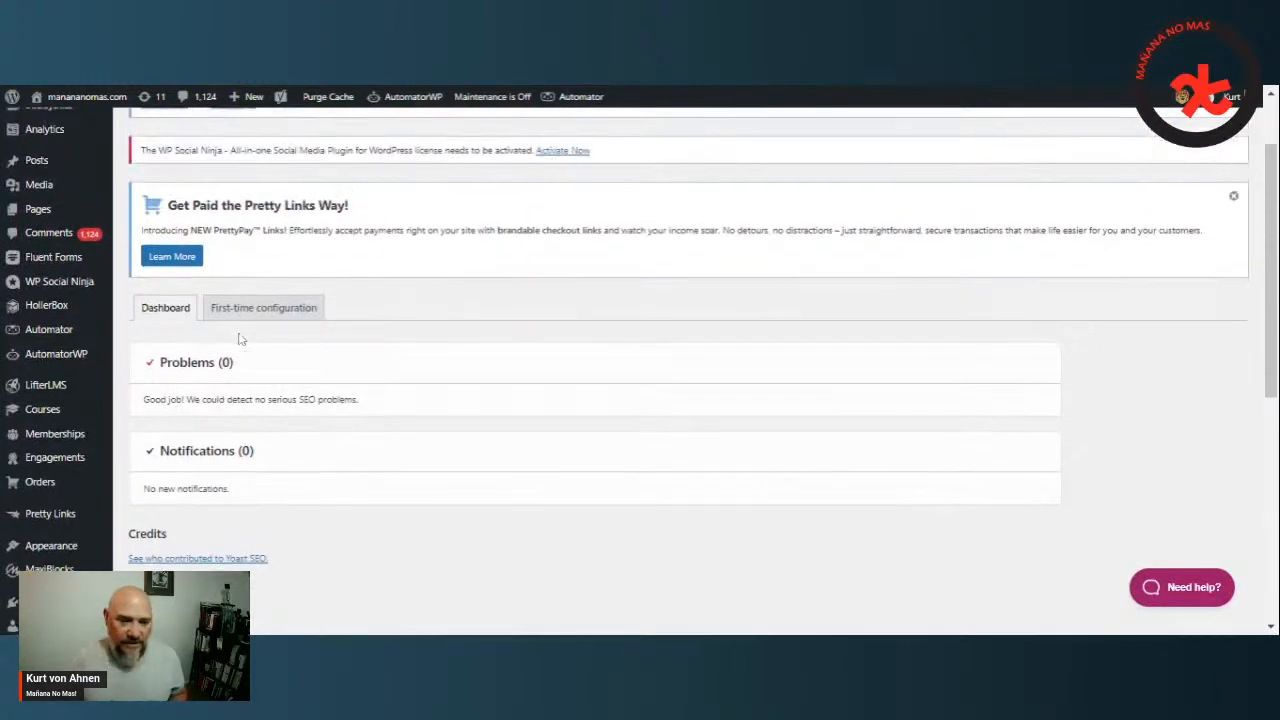
{"action": "scroll", "coordinate": [228, 338], "scroll_direction": "down", "scroll_amount": 3}
{"action": "scroll", "coordinate": [224, 337], "scroll_direction": "down", "scroll_amount": 2}
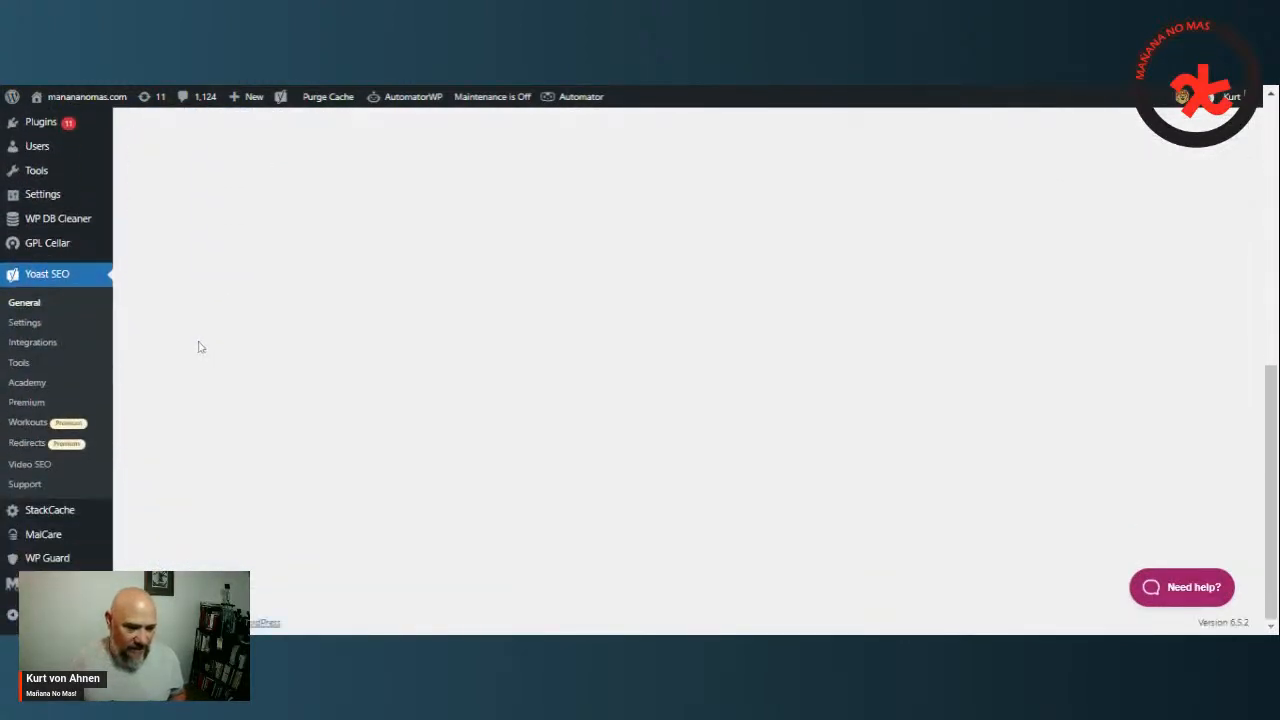
{"action": "left_click", "coordinate": [24, 325]}
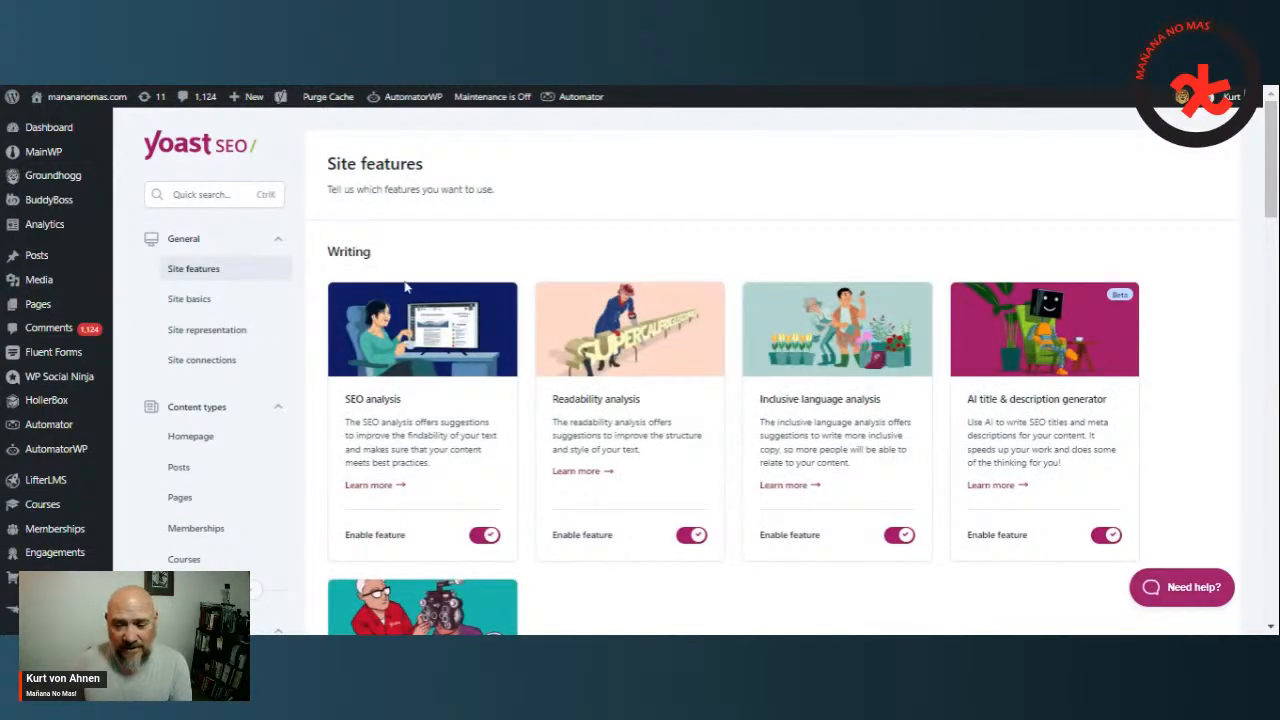
Step: Examine which site features are enabled across the writing, site structure, social sharing, tools and APIs sections
{"action": "scroll", "coordinate": [460, 330], "scroll_direction": "down", "scroll_amount": 5}
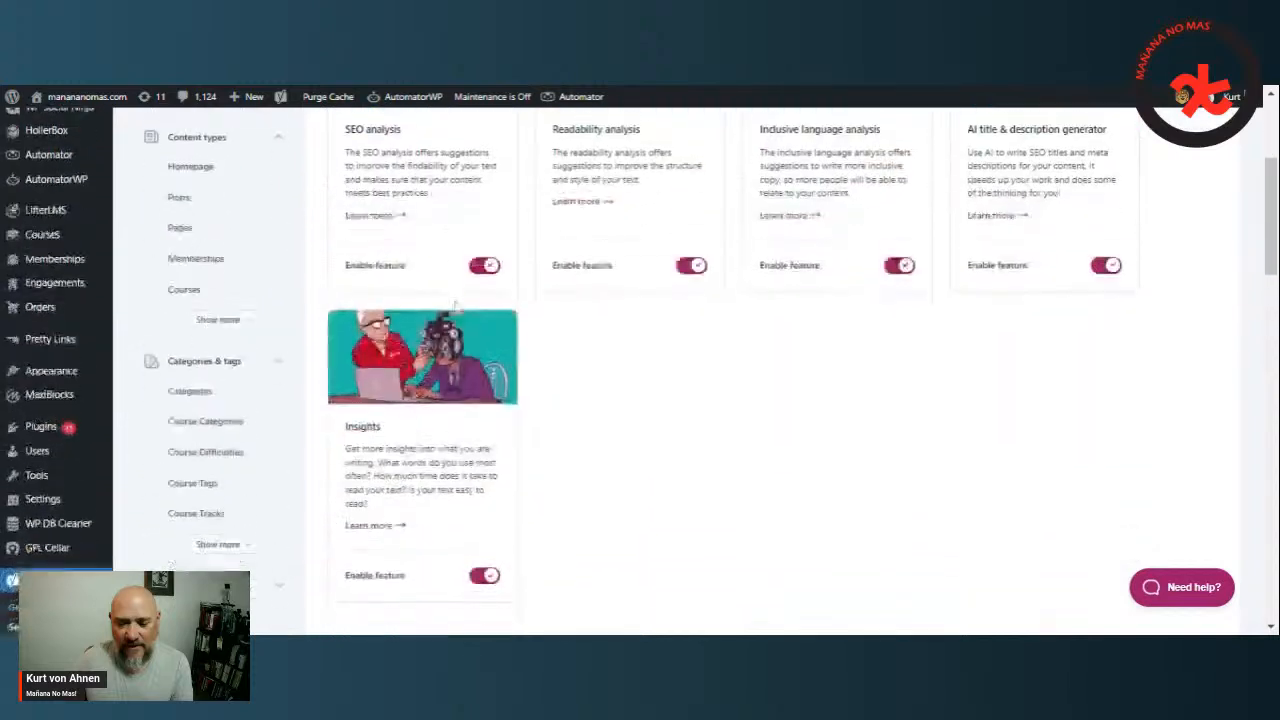
{"action": "scroll", "coordinate": [500, 377], "scroll_direction": "down", "scroll_amount": 10}
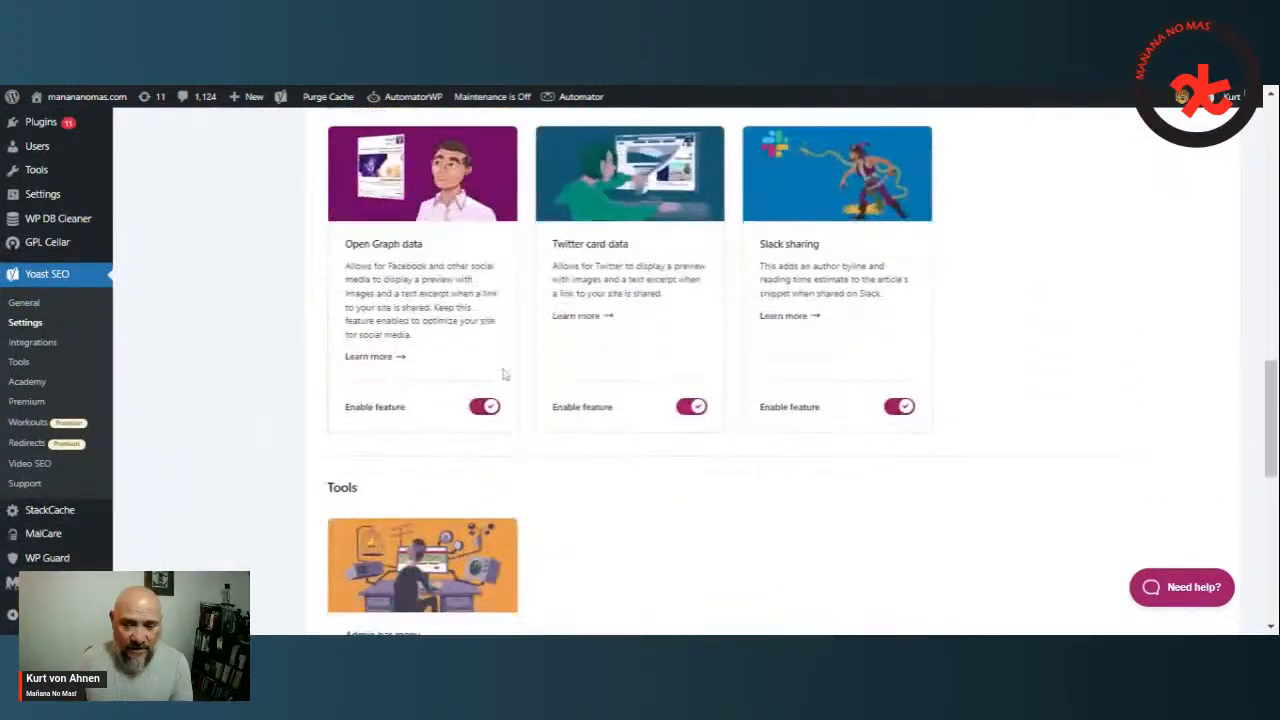
{"action": "scroll", "coordinate": [504, 374], "scroll_direction": "down", "scroll_amount": 4}
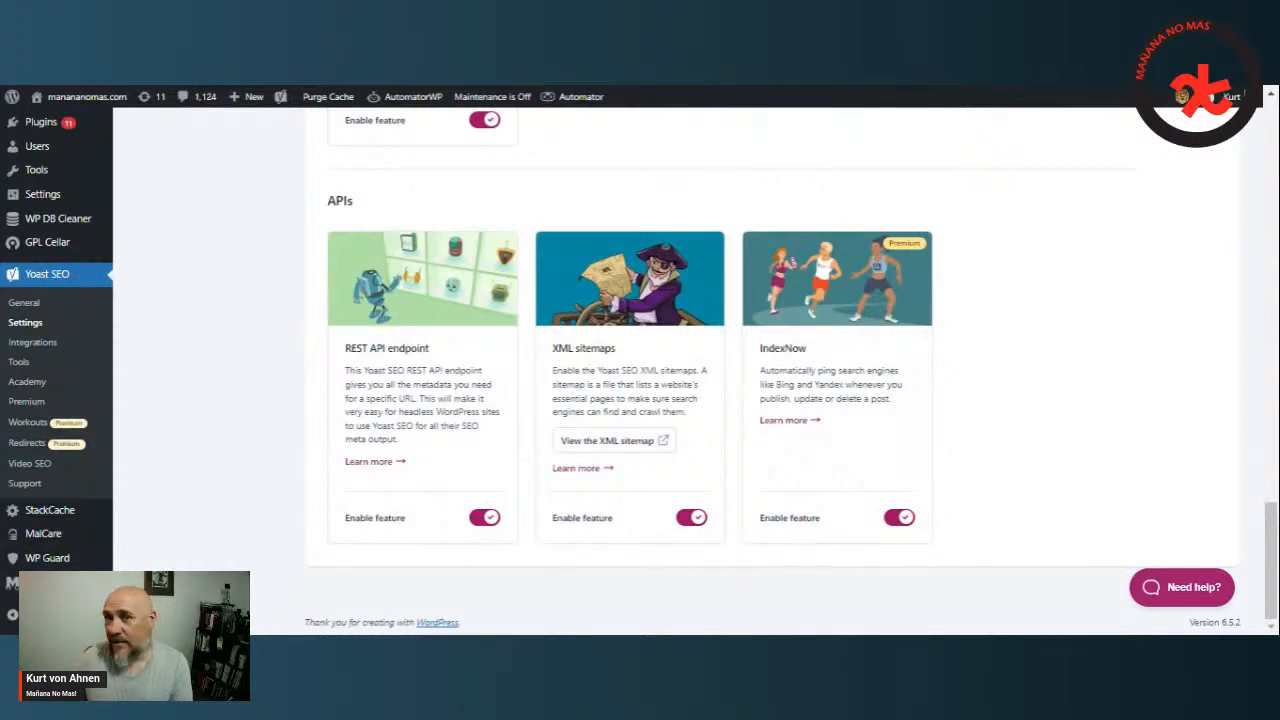
{"action": "scroll", "coordinate": [505, 370], "scroll_direction": "up", "scroll_amount": 7}
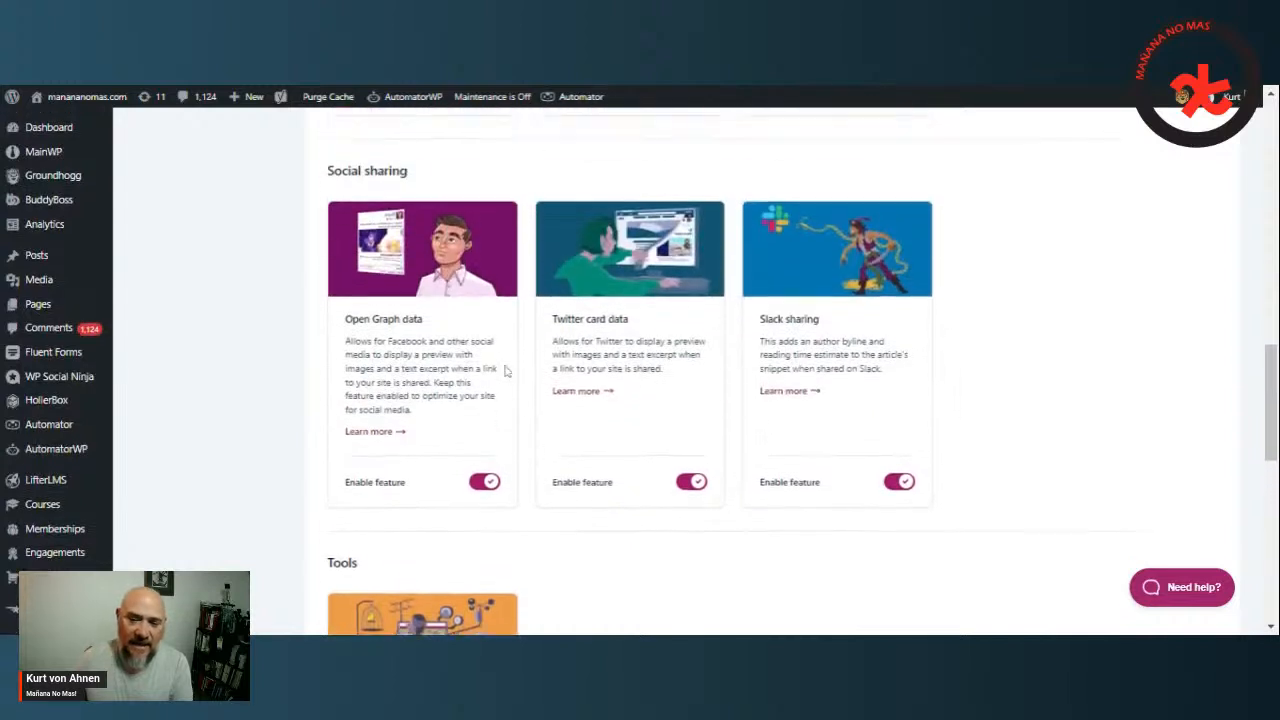
{"action": "scroll", "coordinate": [505, 370], "scroll_direction": "up", "scroll_amount": 4}
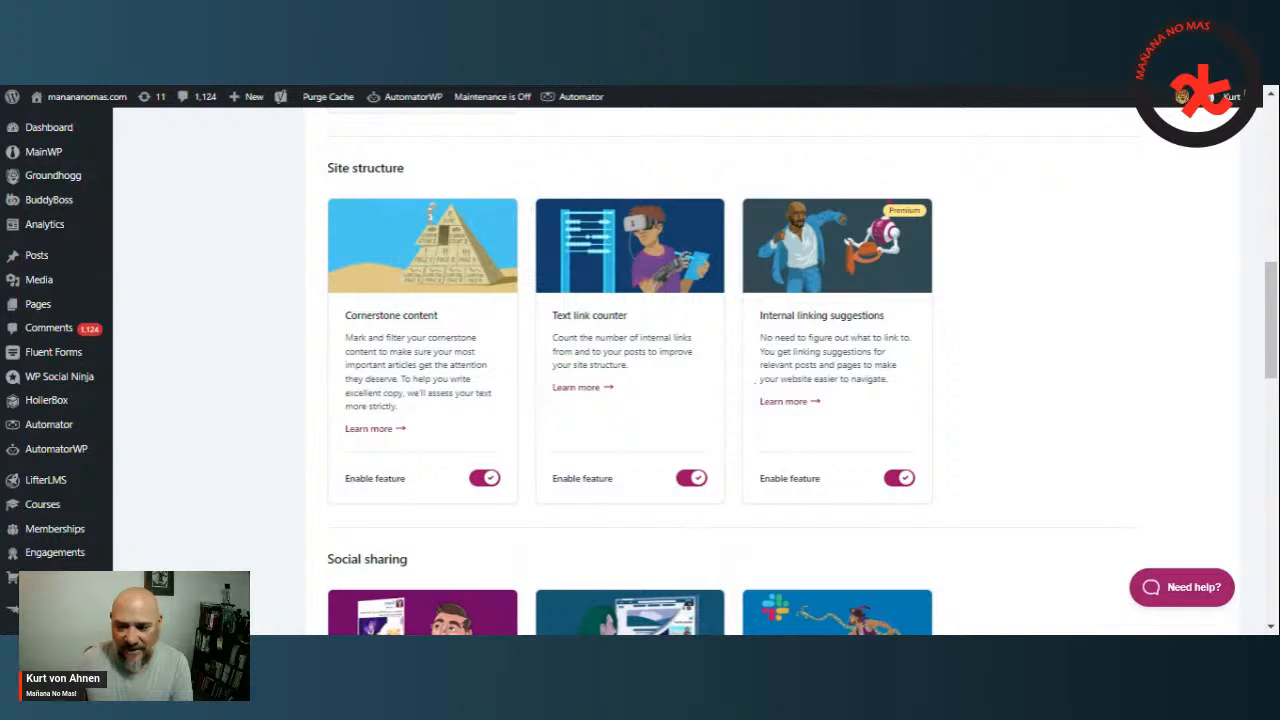
{"action": "scroll", "coordinate": [795, 378], "scroll_direction": "up", "scroll_amount": 8}
{"action": "scroll", "coordinate": [725, 378], "scroll_direction": "up", "scroll_amount": 2}
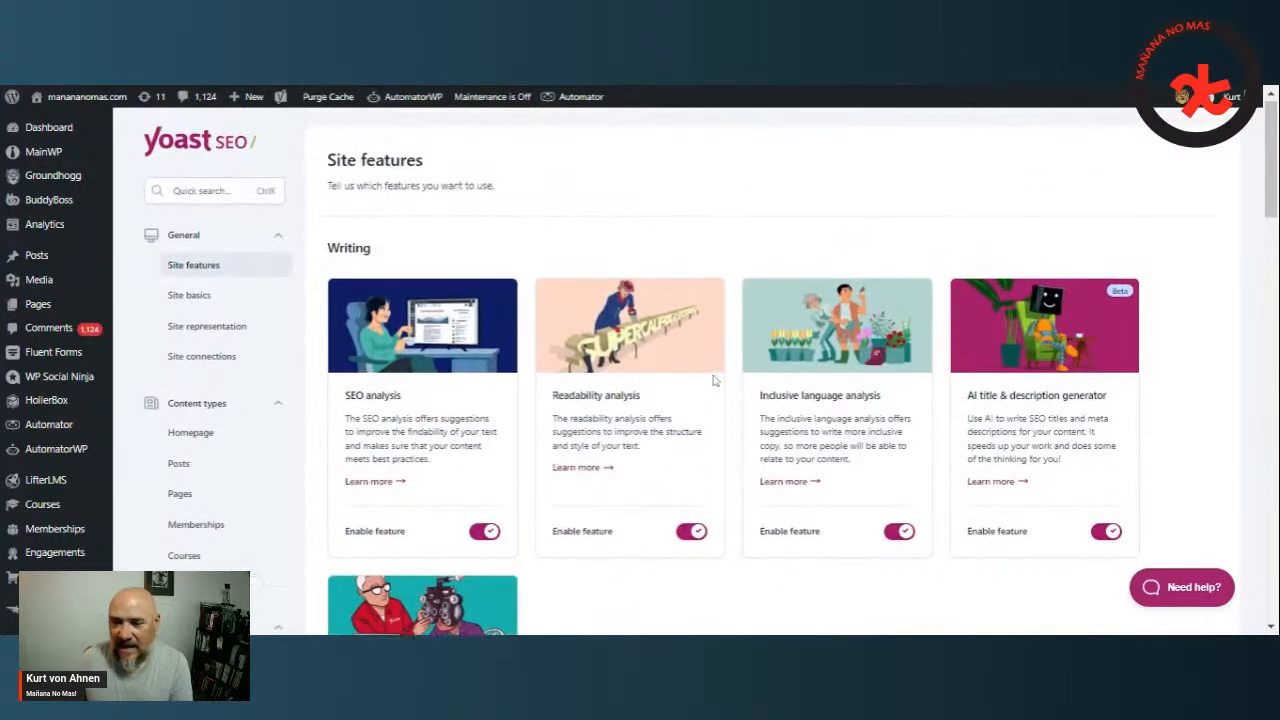
{"action": "scroll", "coordinate": [739, 350], "scroll_direction": "down", "scroll_amount": 3}
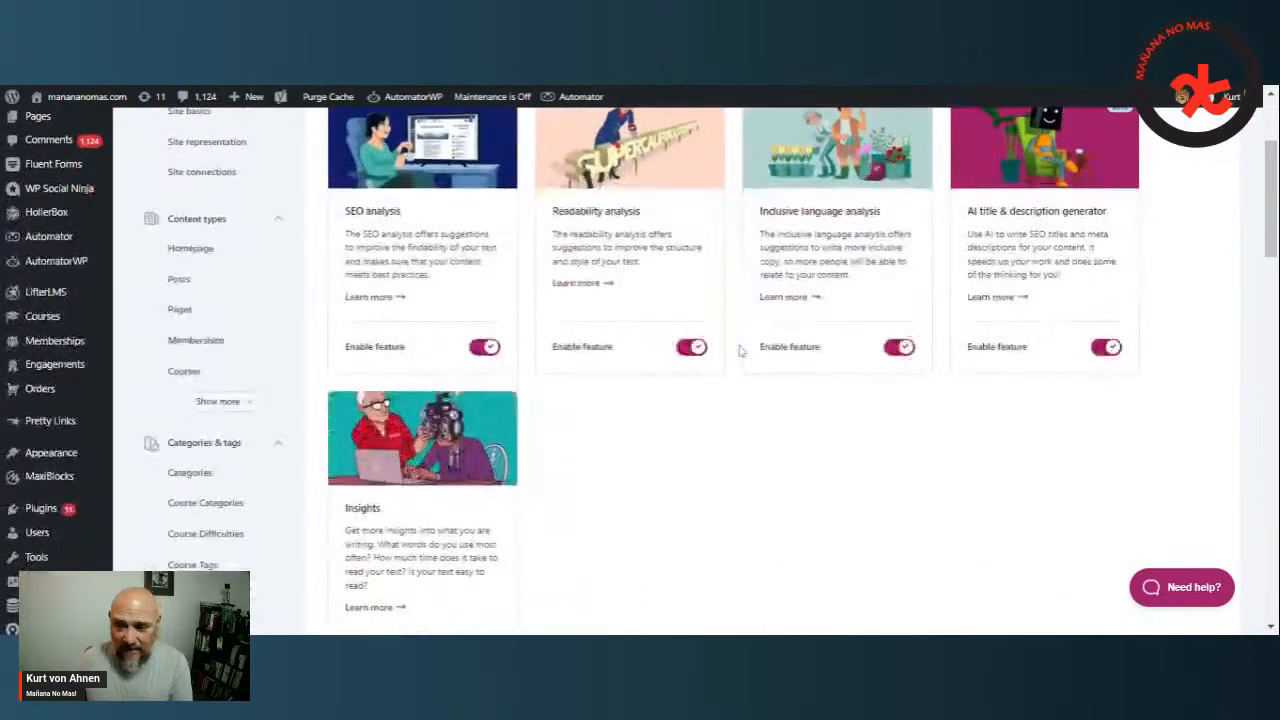
{"action": "scroll", "coordinate": [739, 350], "scroll_direction": "up", "scroll_amount": 3}
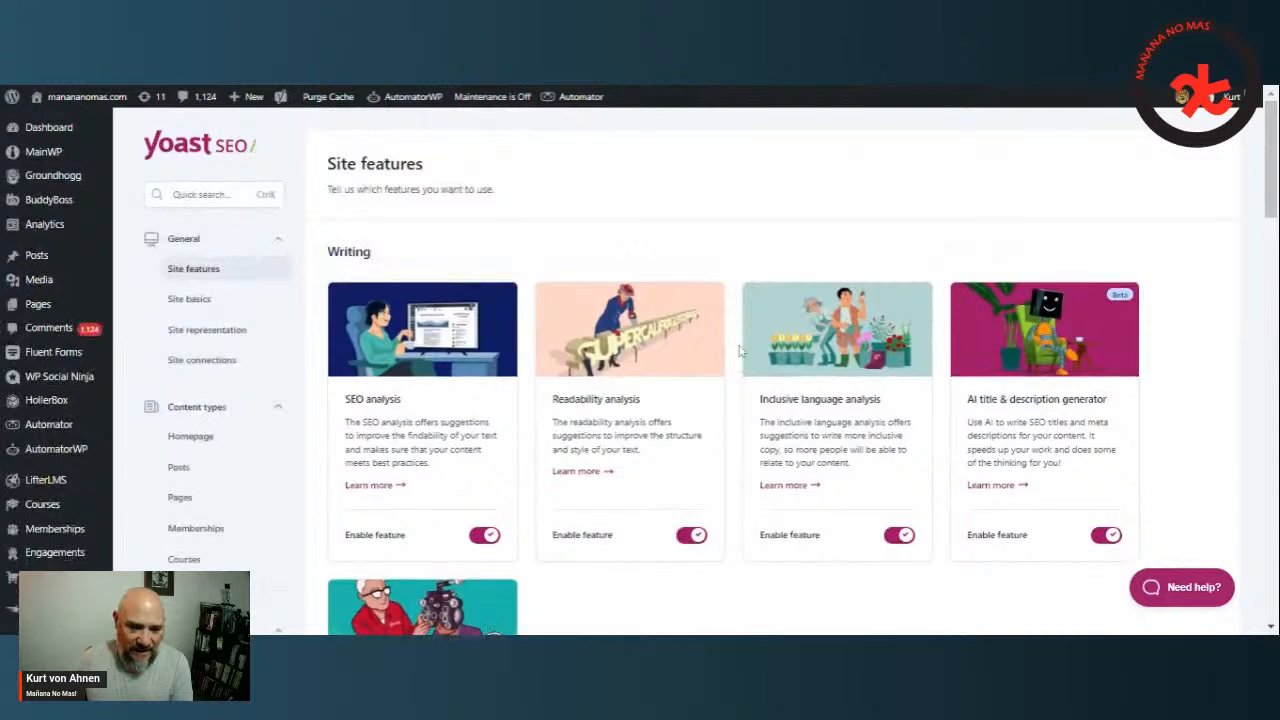
Step: In the site basics, choose the vertical bar (|) as the title separator
{"action": "left_click", "coordinate": [186, 306]}
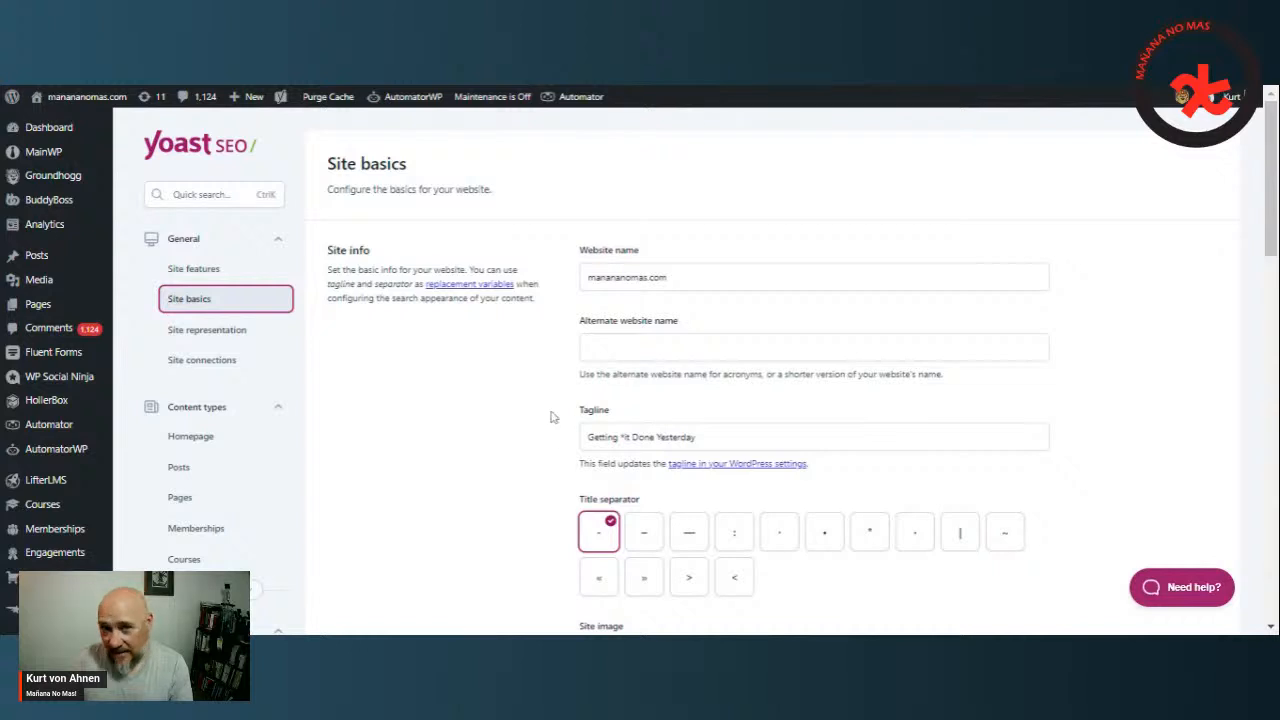
{"action": "scroll", "coordinate": [540, 412], "scroll_direction": "down", "scroll_amount": 1}
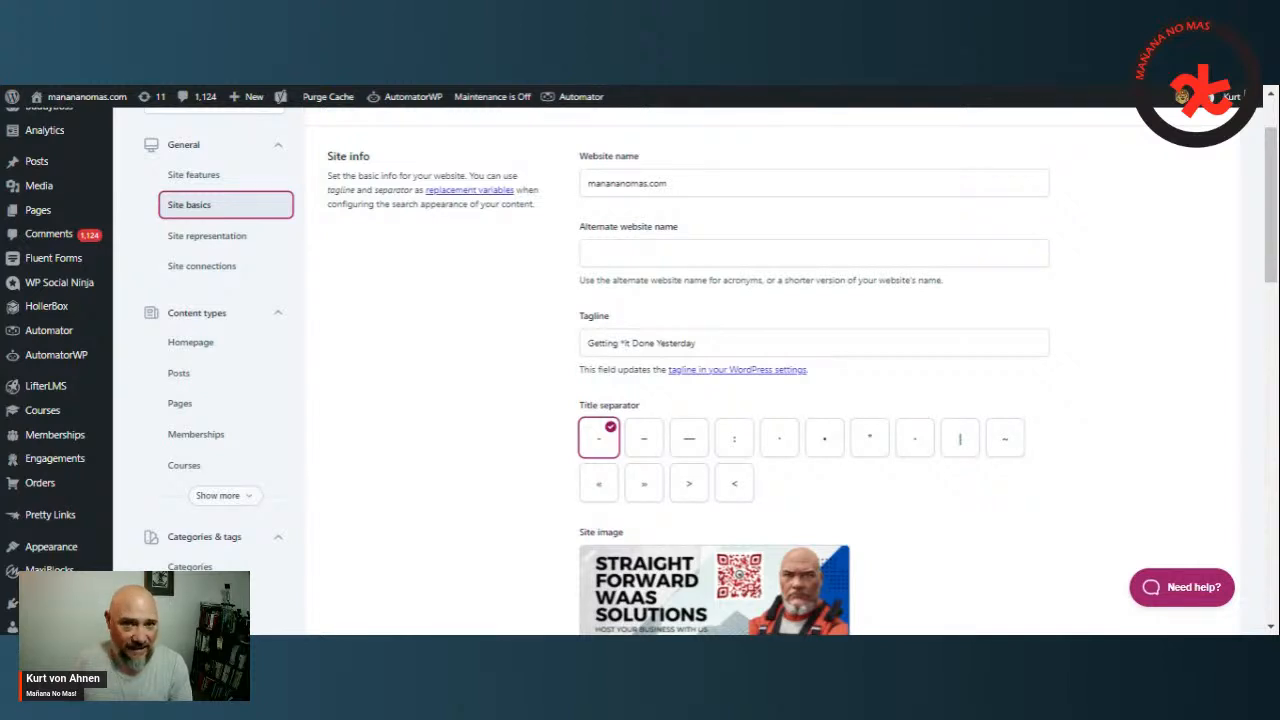
{"action": "scroll", "coordinate": [590, 320], "scroll_direction": "down", "scroll_amount": 2}
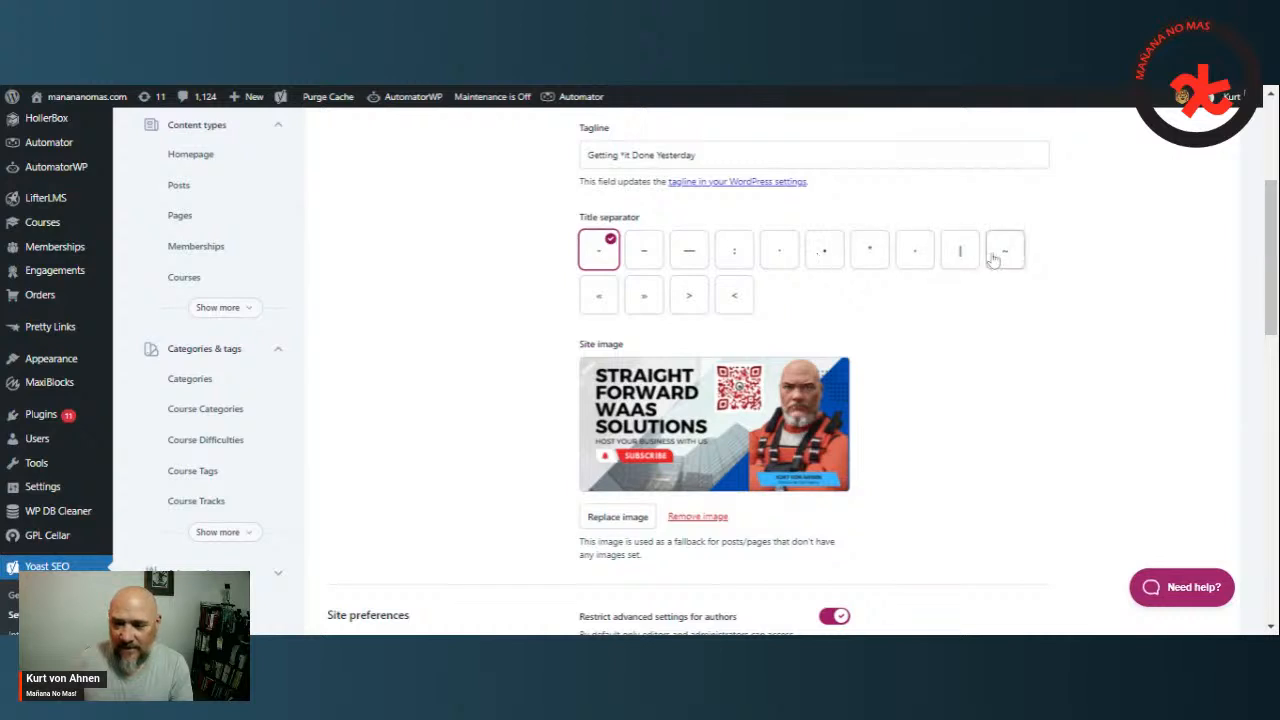
{"action": "left_click", "coordinate": [960, 255]}
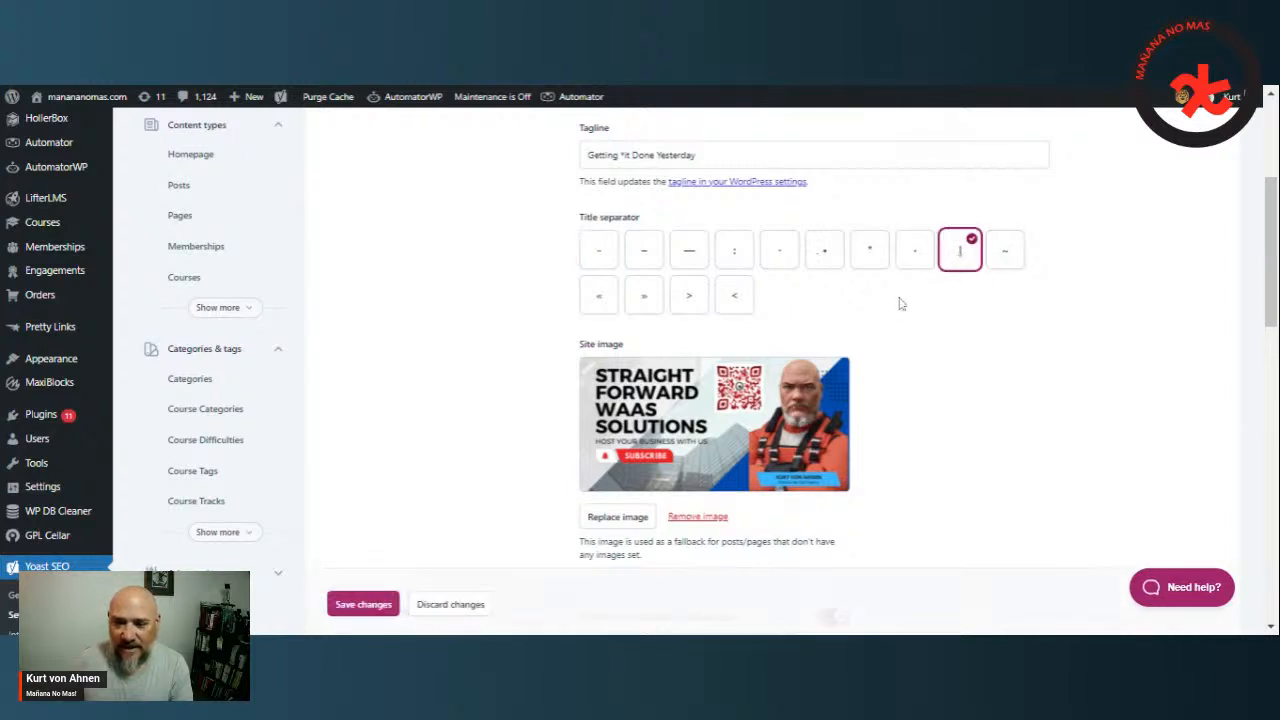
Step: Try other title separators in the site basics and settle on the hyphen (-)
{"action": "left_click", "coordinate": [736, 295]}
{"action": "left_click", "coordinate": [689, 298]}
{"action": "left_click", "coordinate": [644, 296]}
{"action": "left_click", "coordinate": [598, 251]}
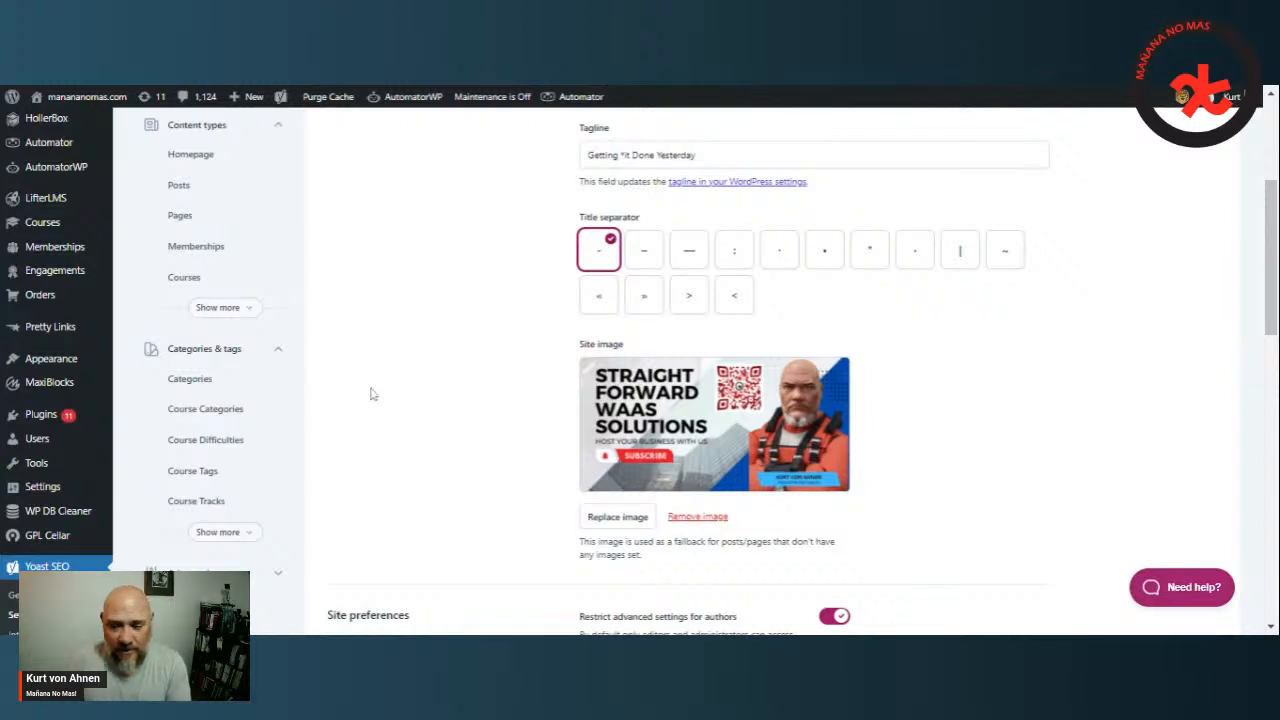
Step: Examine the site image, the author restriction and usage tracking preferences, and the page assignments under site policies
{"action": "scroll", "coordinate": [487, 390], "scroll_direction": "down", "scroll_amount": 1}
{"action": "scroll", "coordinate": [487, 390], "scroll_direction": "down", "scroll_amount": 1}
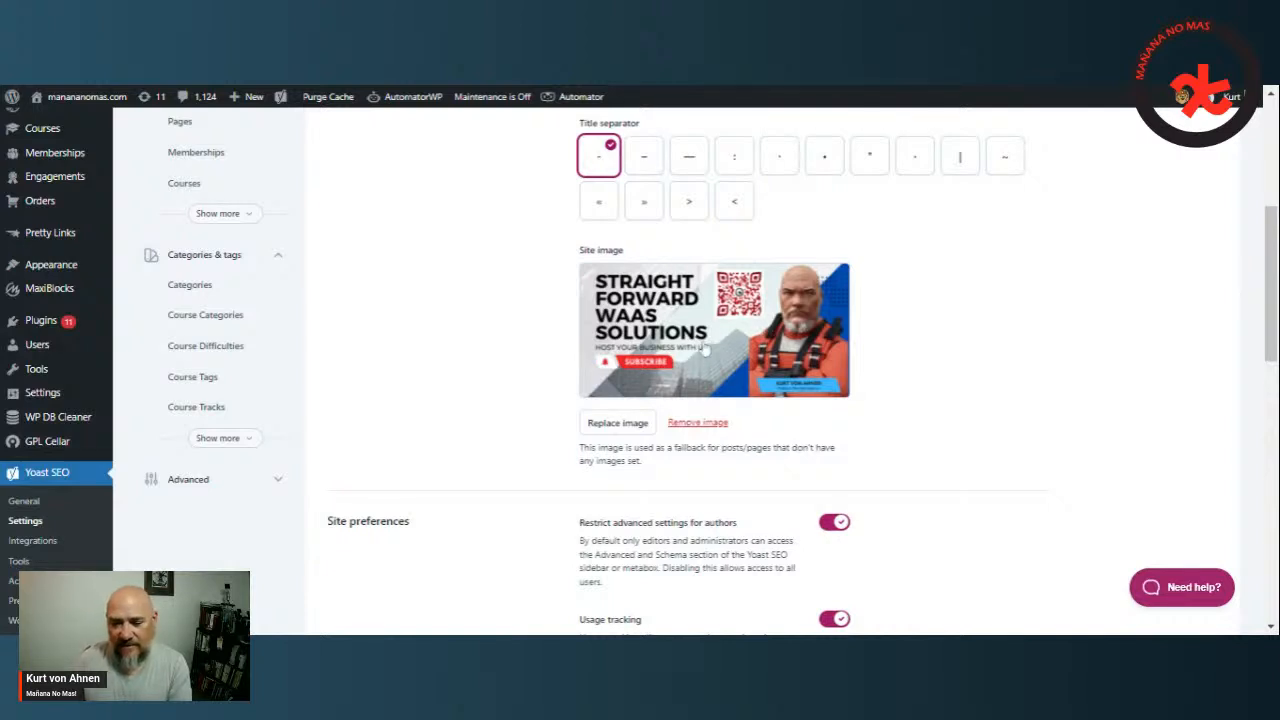
{"action": "scroll", "coordinate": [708, 340], "scroll_direction": "down", "scroll_amount": 2}
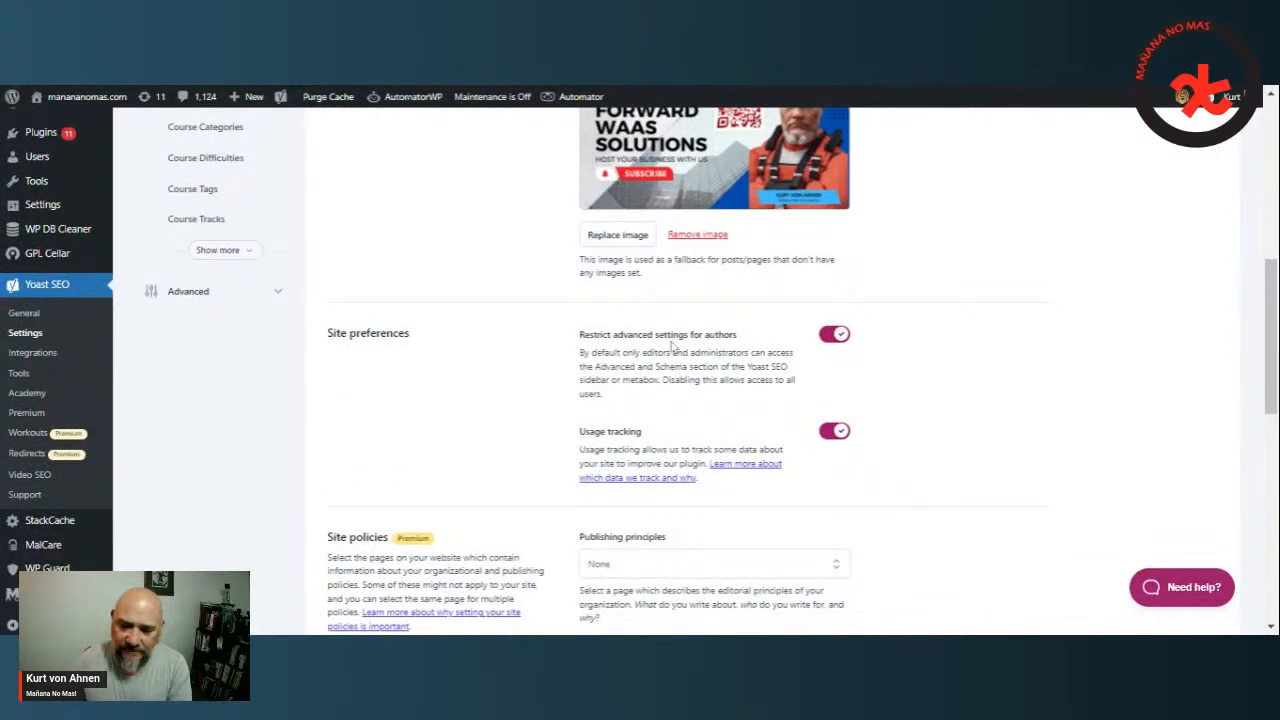
{"action": "scroll", "coordinate": [676, 345], "scroll_direction": "down", "scroll_amount": 1}
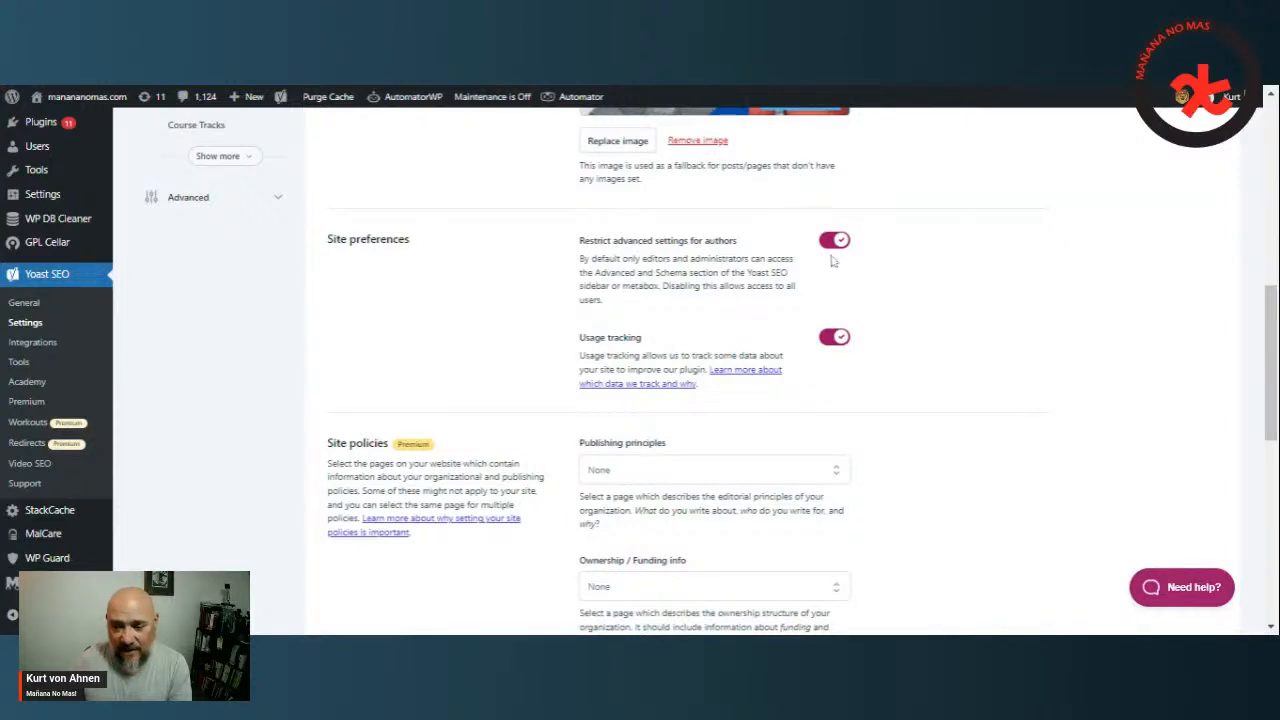
{"action": "scroll", "coordinate": [798, 357], "scroll_direction": "down", "scroll_amount": 2}
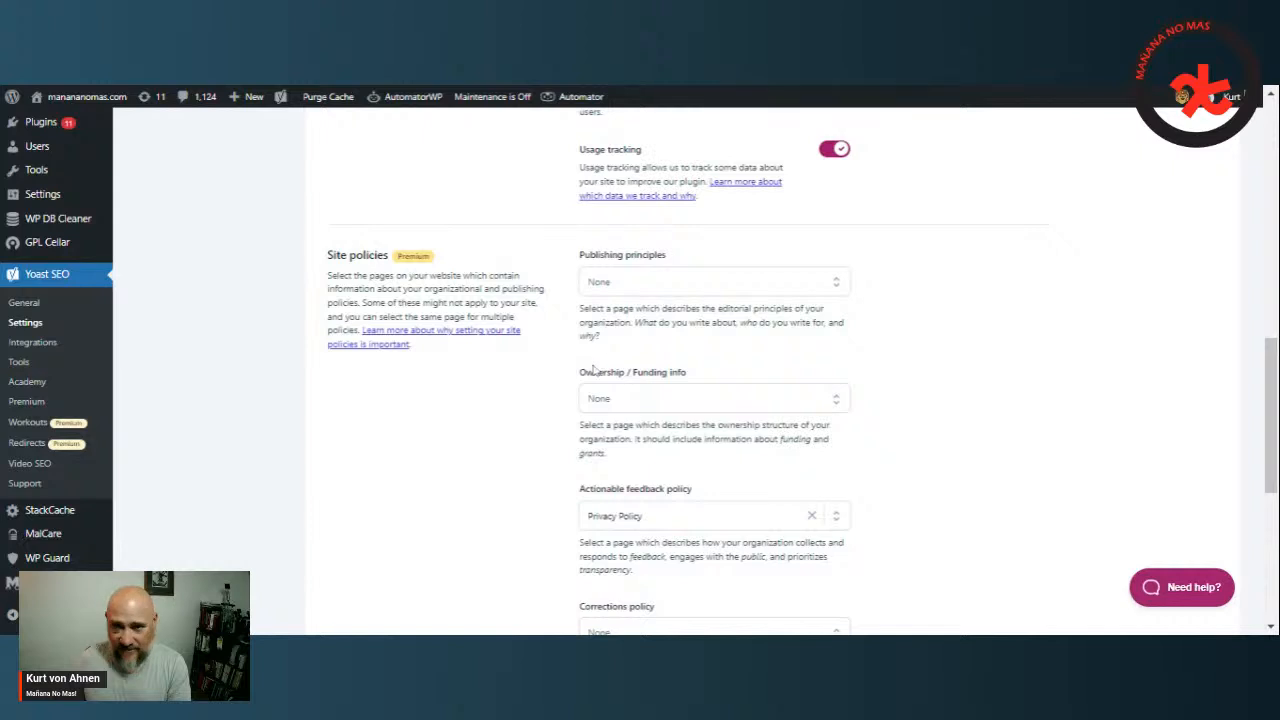
{"action": "scroll", "coordinate": [638, 345], "scroll_direction": "down", "scroll_amount": 3}
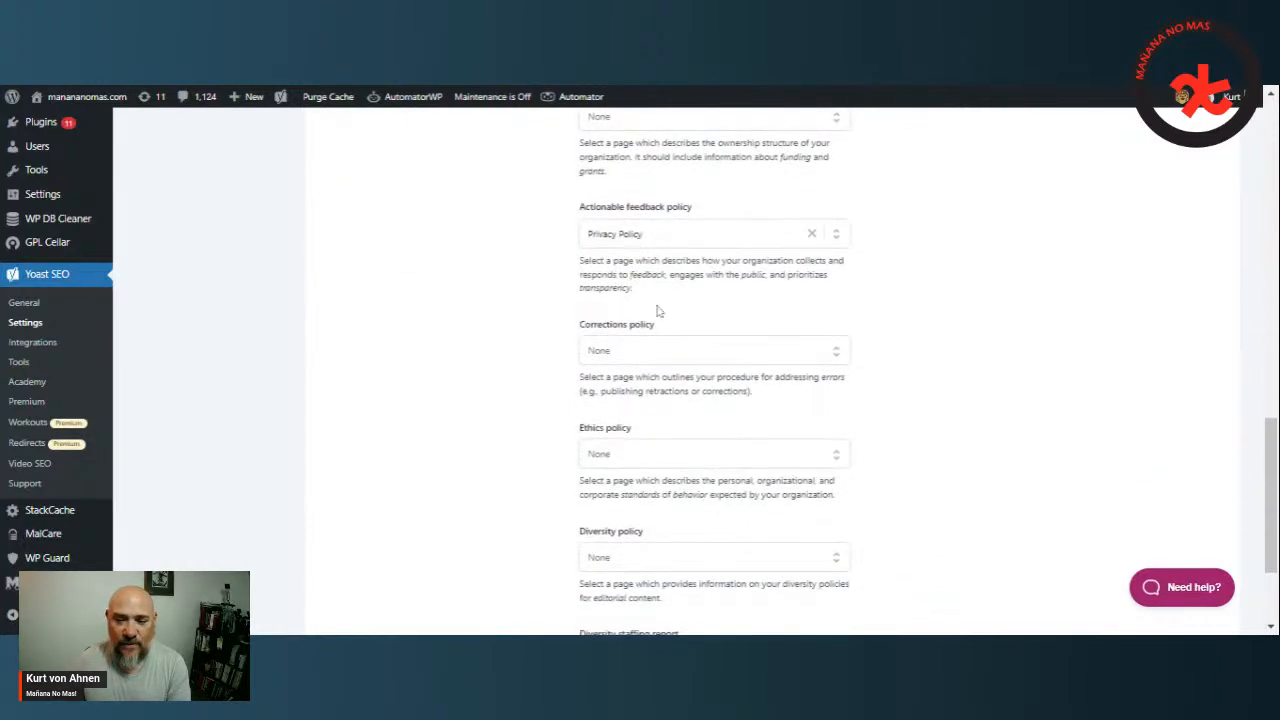
{"action": "scroll", "coordinate": [714, 370], "scroll_direction": "down", "scroll_amount": 2}
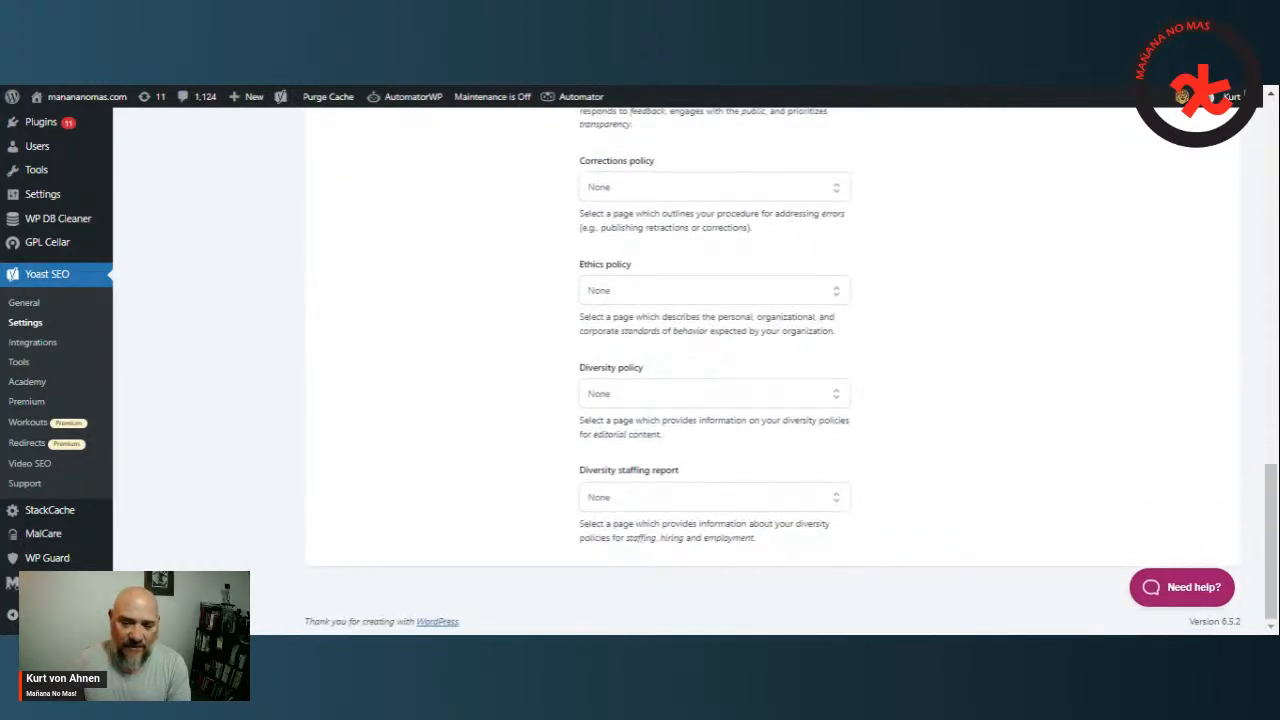
{"action": "scroll", "coordinate": [629, 385], "scroll_direction": "up", "scroll_amount": 1}
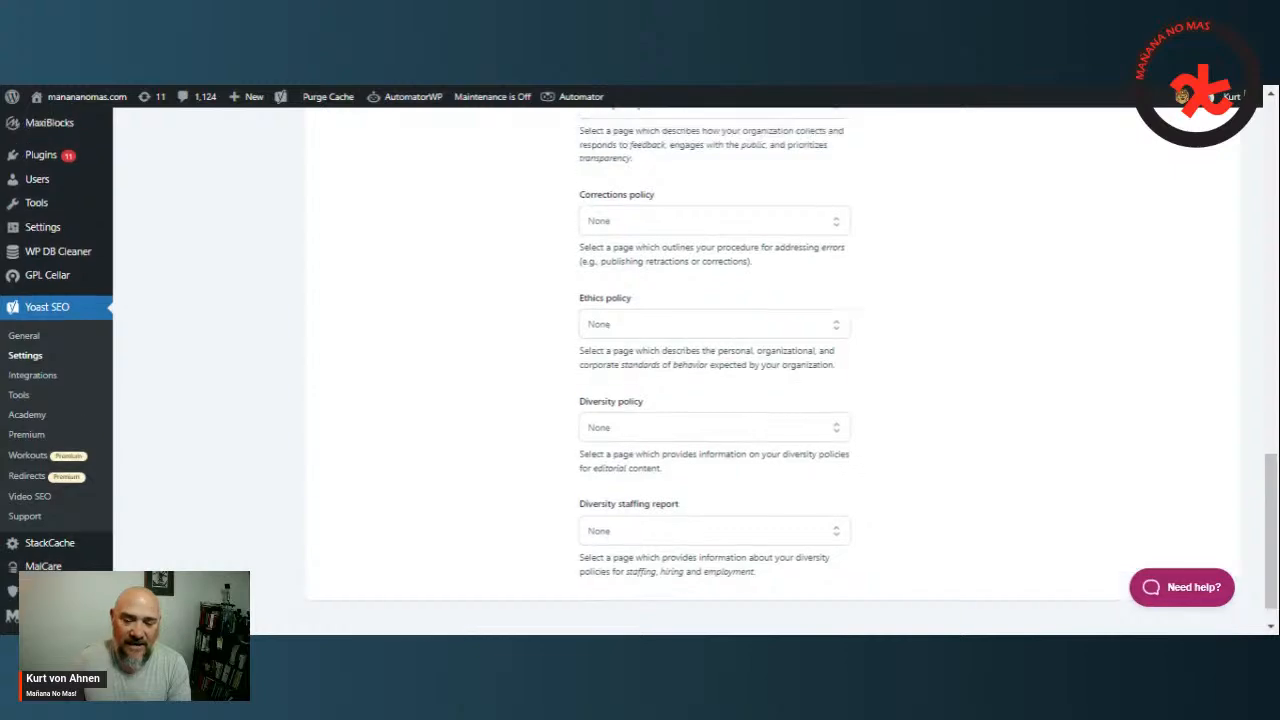
{"action": "scroll", "coordinate": [619, 389], "scroll_direction": "up", "scroll_amount": 1}
{"action": "scroll", "coordinate": [619, 389], "scroll_direction": "up", "scroll_amount": 5}
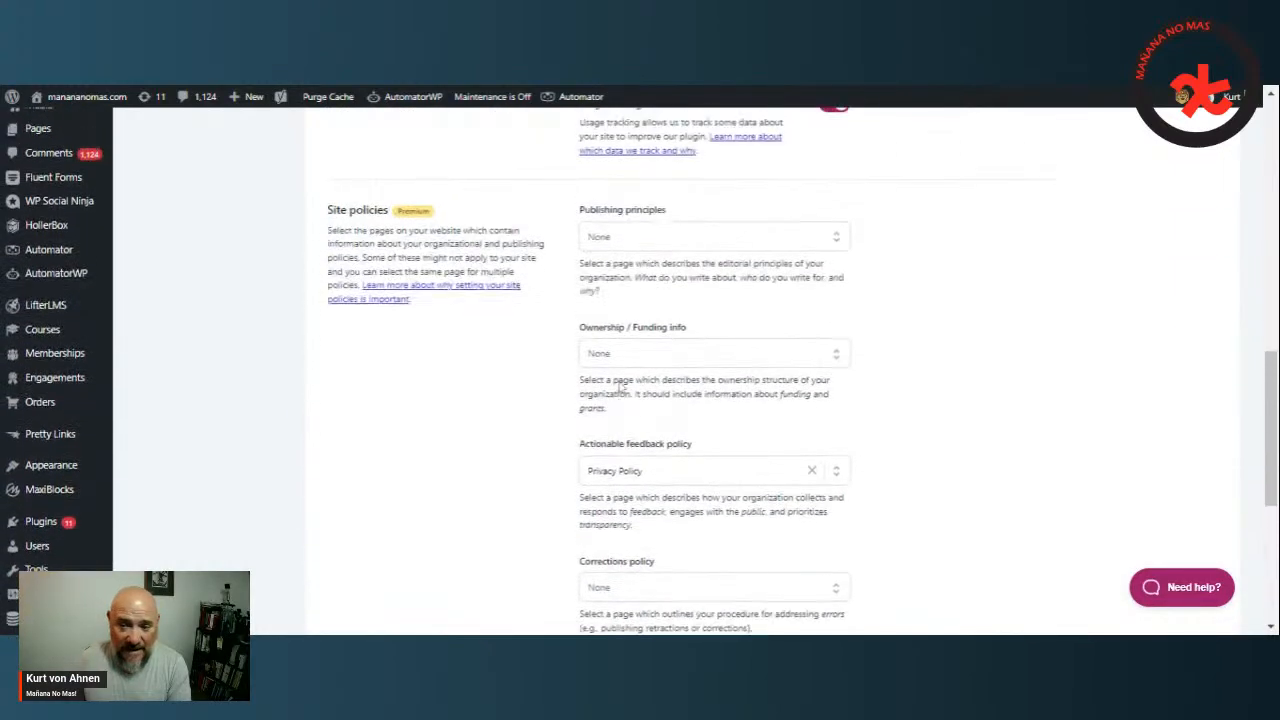
{"action": "scroll", "coordinate": [622, 360], "scroll_direction": "up", "scroll_amount": 10}
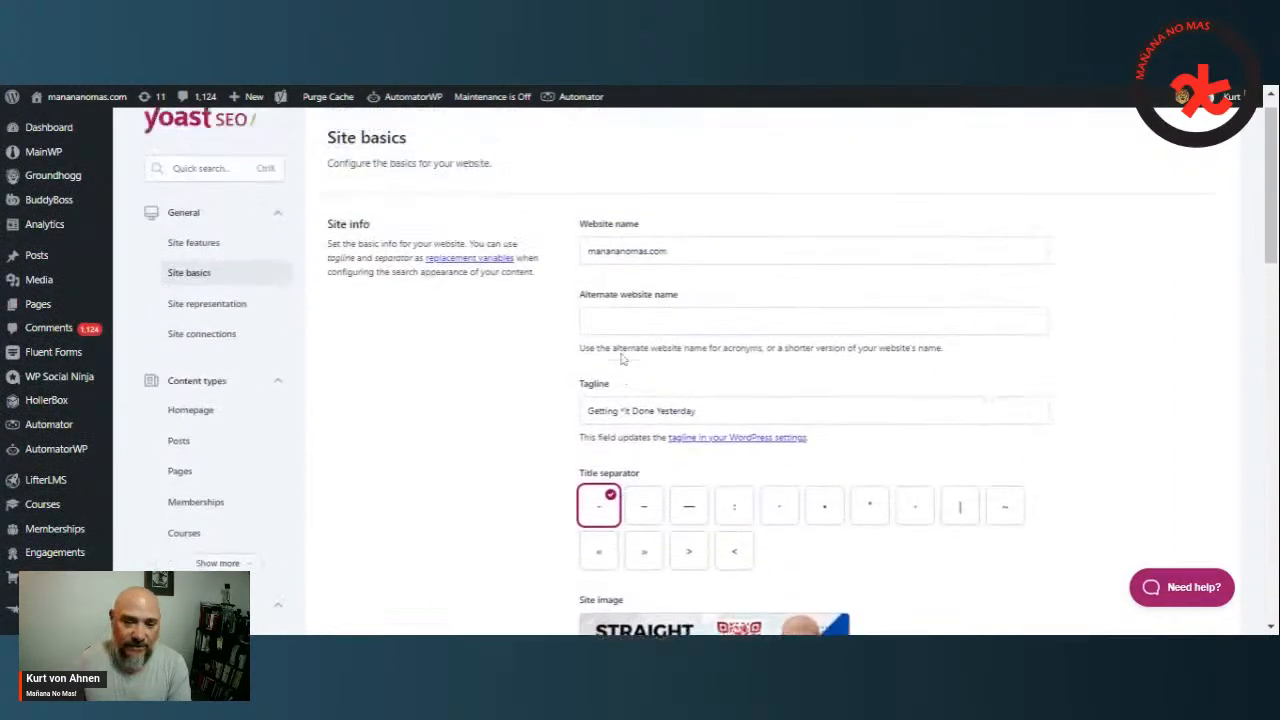
{"action": "scroll", "coordinate": [622, 360], "scroll_direction": "down", "scroll_amount": 5}
{"action": "scroll", "coordinate": [646, 384], "scroll_direction": "down", "scroll_amount": 10}
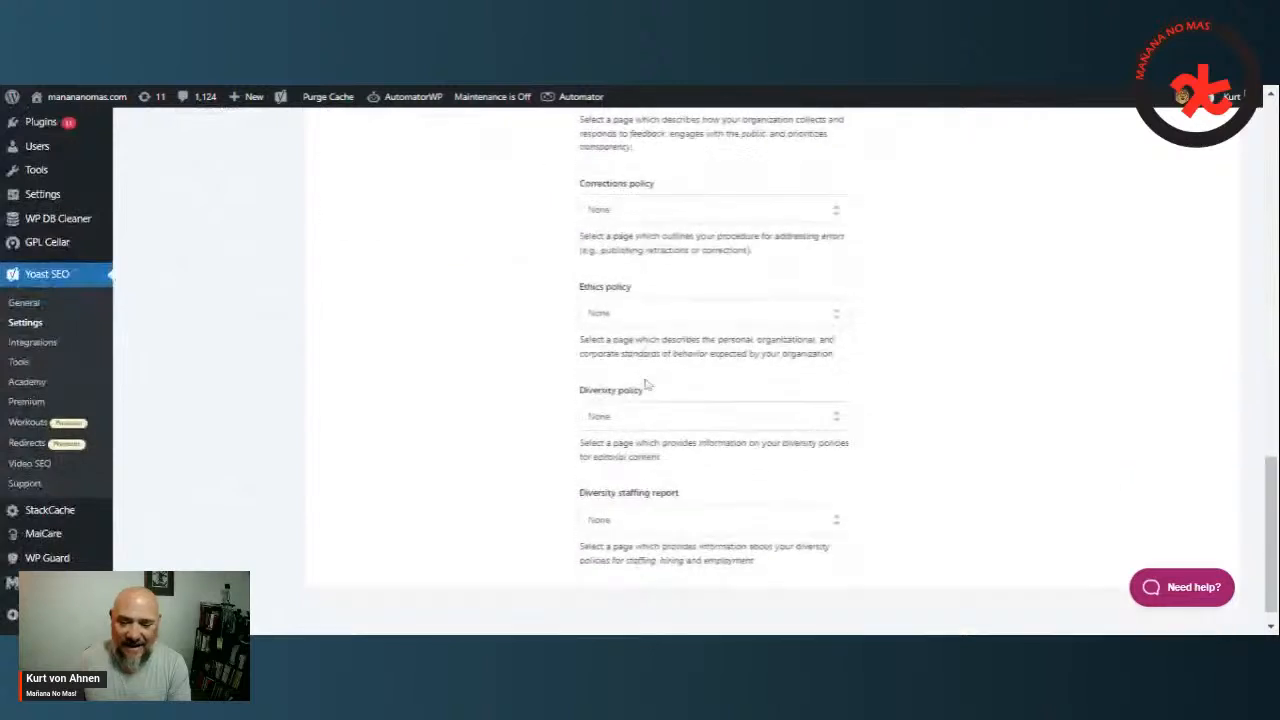
{"action": "scroll", "coordinate": [646, 384], "scroll_direction": "up", "scroll_amount": 5}
{"action": "scroll", "coordinate": [646, 384], "scroll_direction": "up", "scroll_amount": 1}
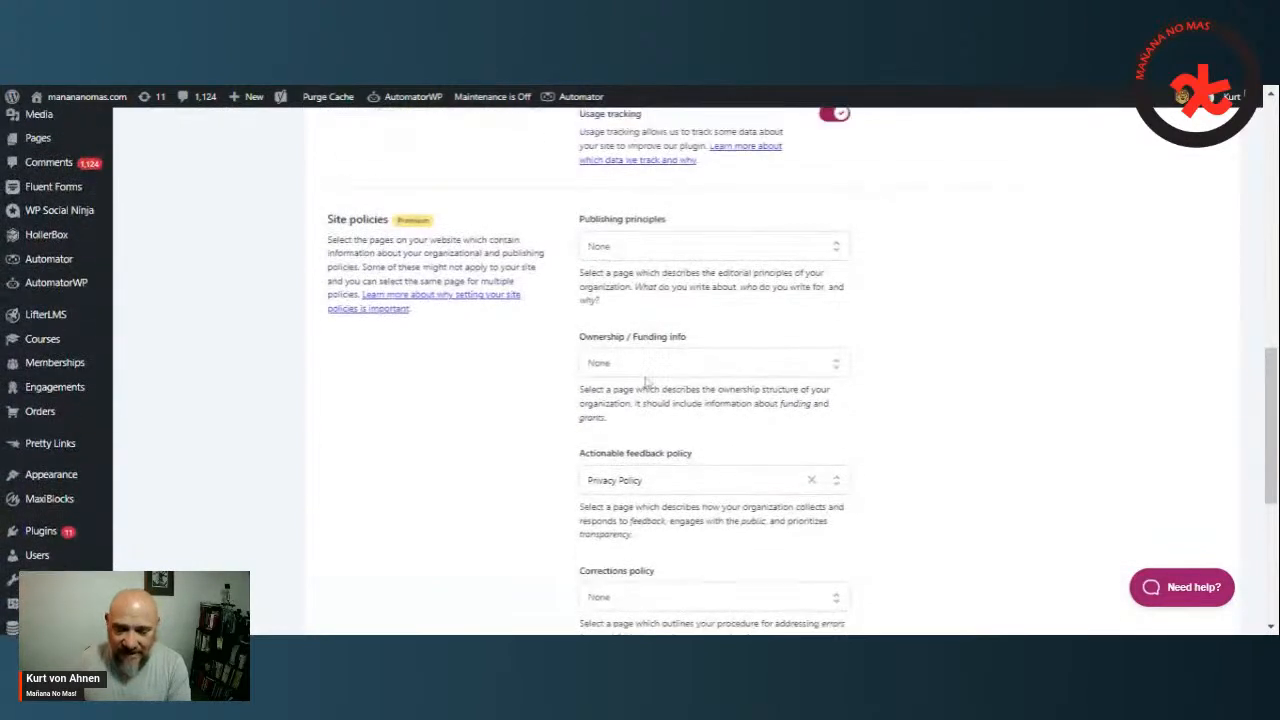
{"action": "scroll", "coordinate": [646, 383], "scroll_direction": "down", "scroll_amount": 1}
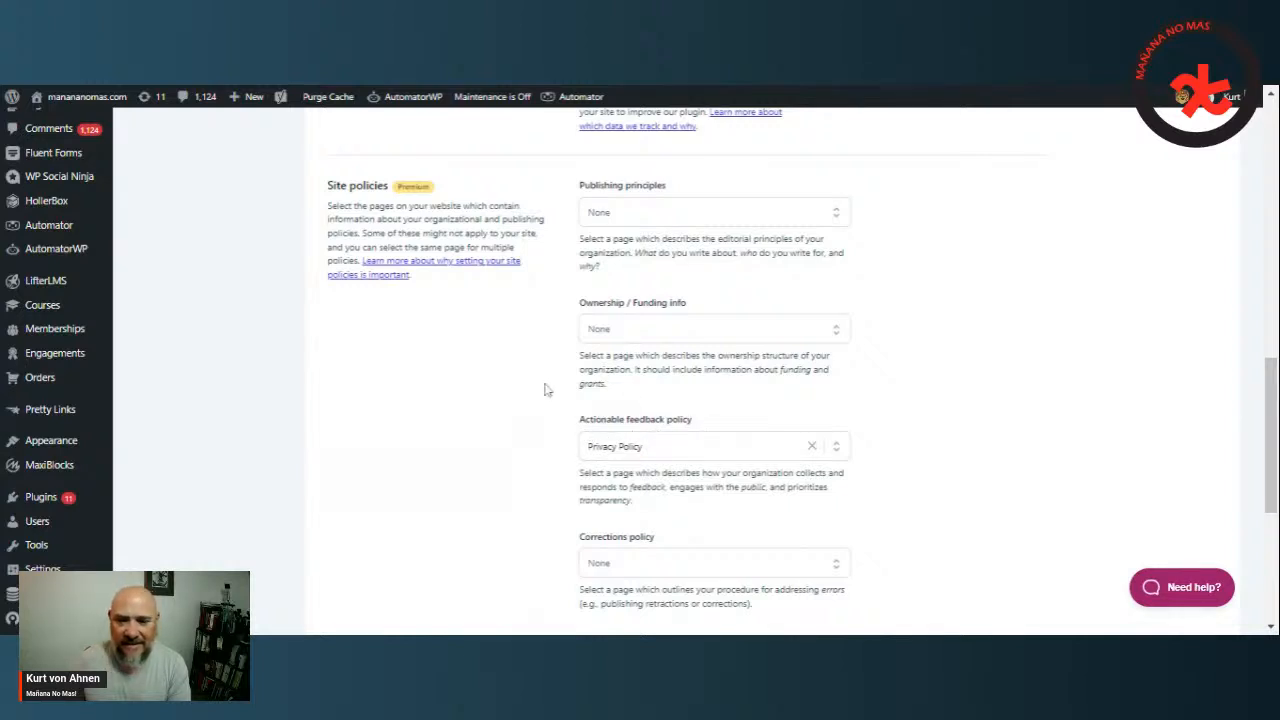
{"action": "scroll", "coordinate": [545, 389], "scroll_direction": "up", "scroll_amount": 4}
{"action": "scroll", "coordinate": [545, 389], "scroll_direction": "up", "scroll_amount": 2}
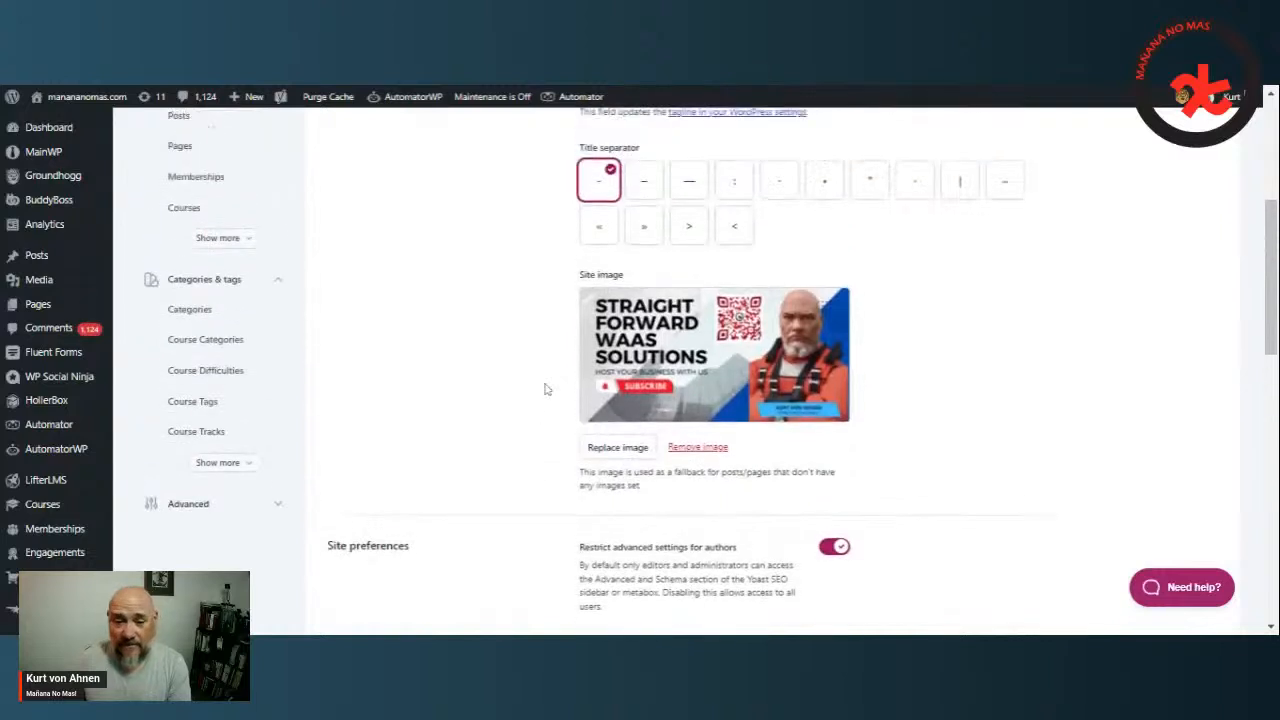
{"action": "scroll", "coordinate": [487, 378], "scroll_direction": "up", "scroll_amount": 3}
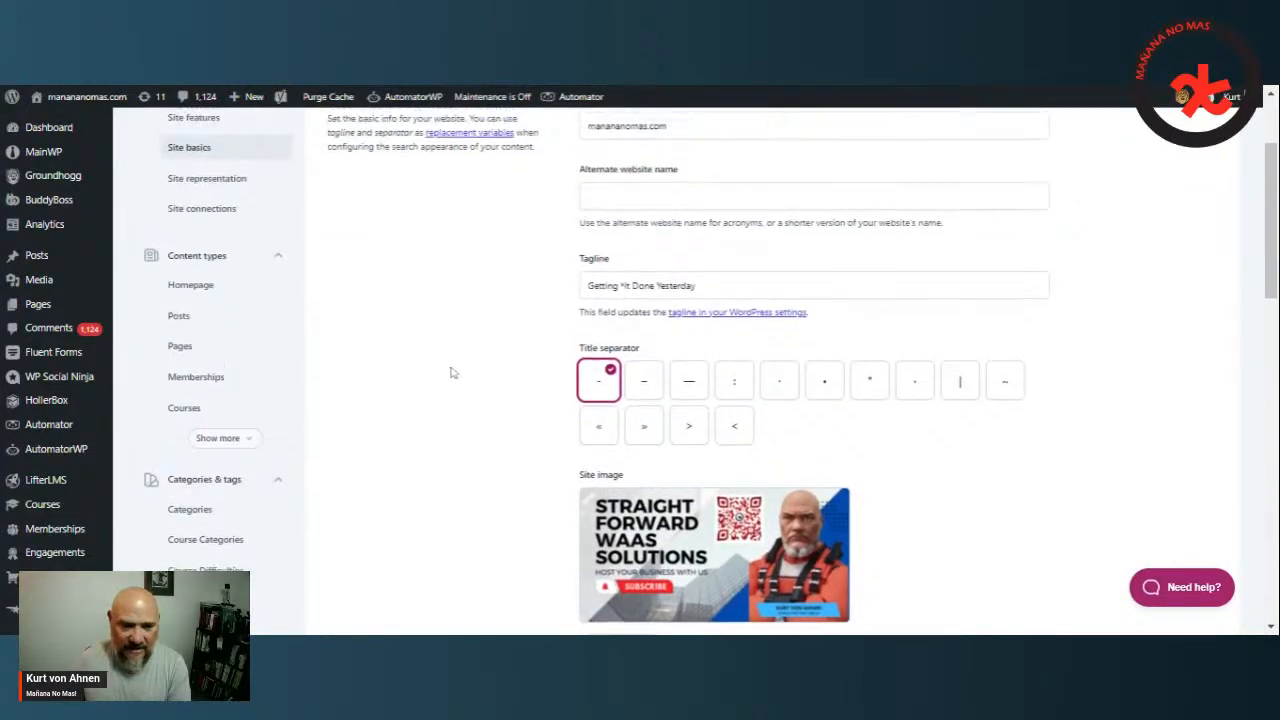
Step: Open the site representation settings and review the organization/person choice, organization name, alternate name and logo
{"action": "left_click", "coordinate": [184, 262]}
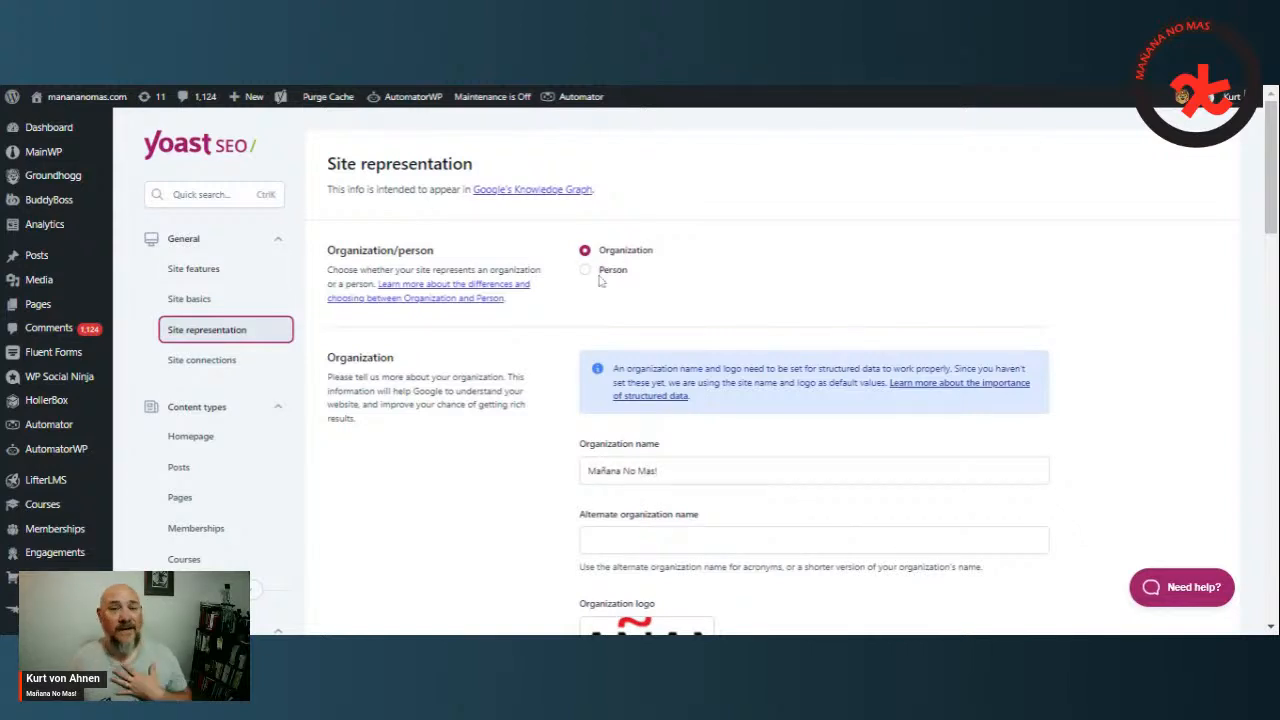
{"action": "scroll", "coordinate": [780, 370], "scroll_direction": "down", "scroll_amount": 3}
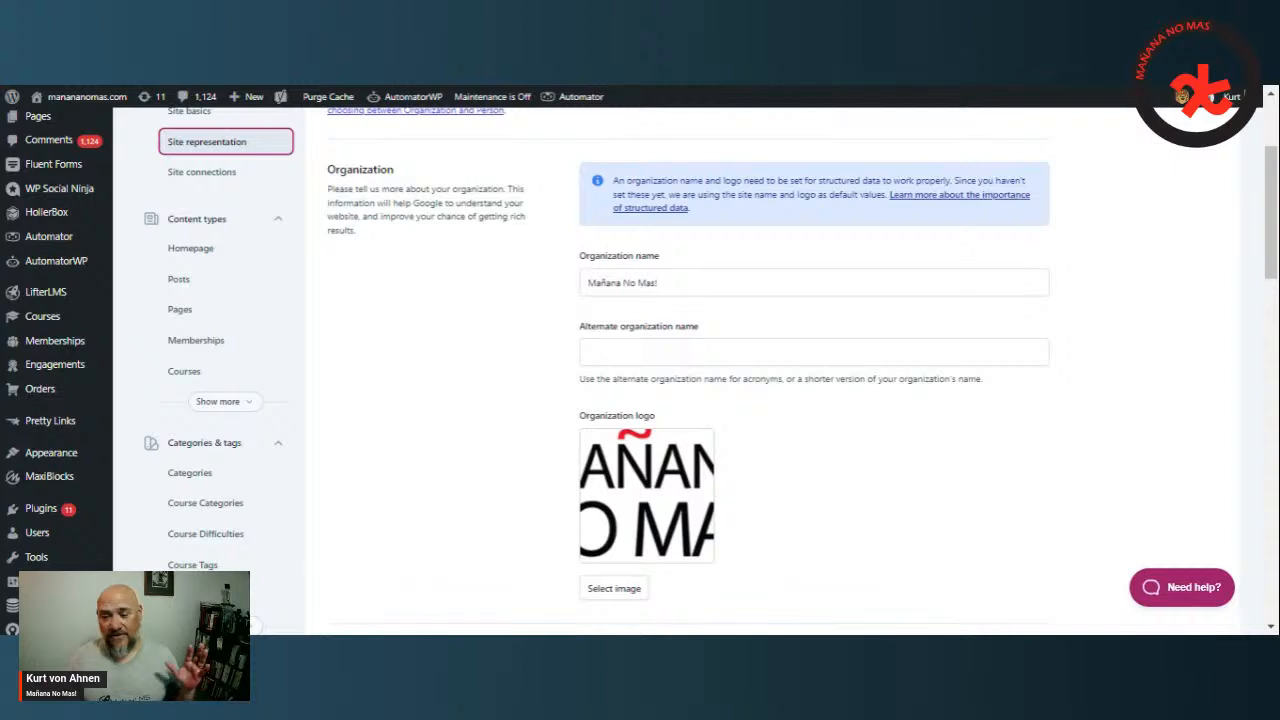
{"action": "scroll", "coordinate": [571, 300], "scroll_direction": "down", "scroll_amount": 2}
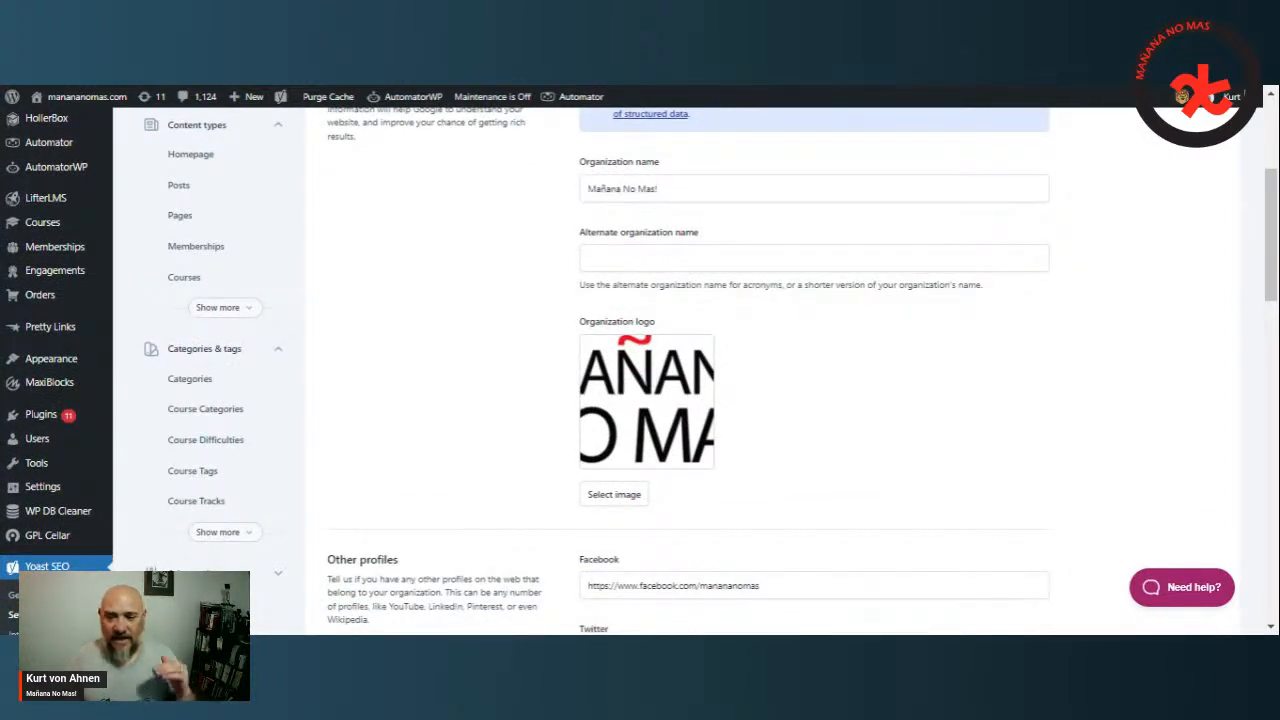
{"action": "scroll", "coordinate": [574, 310], "scroll_direction": "up", "scroll_amount": 2}
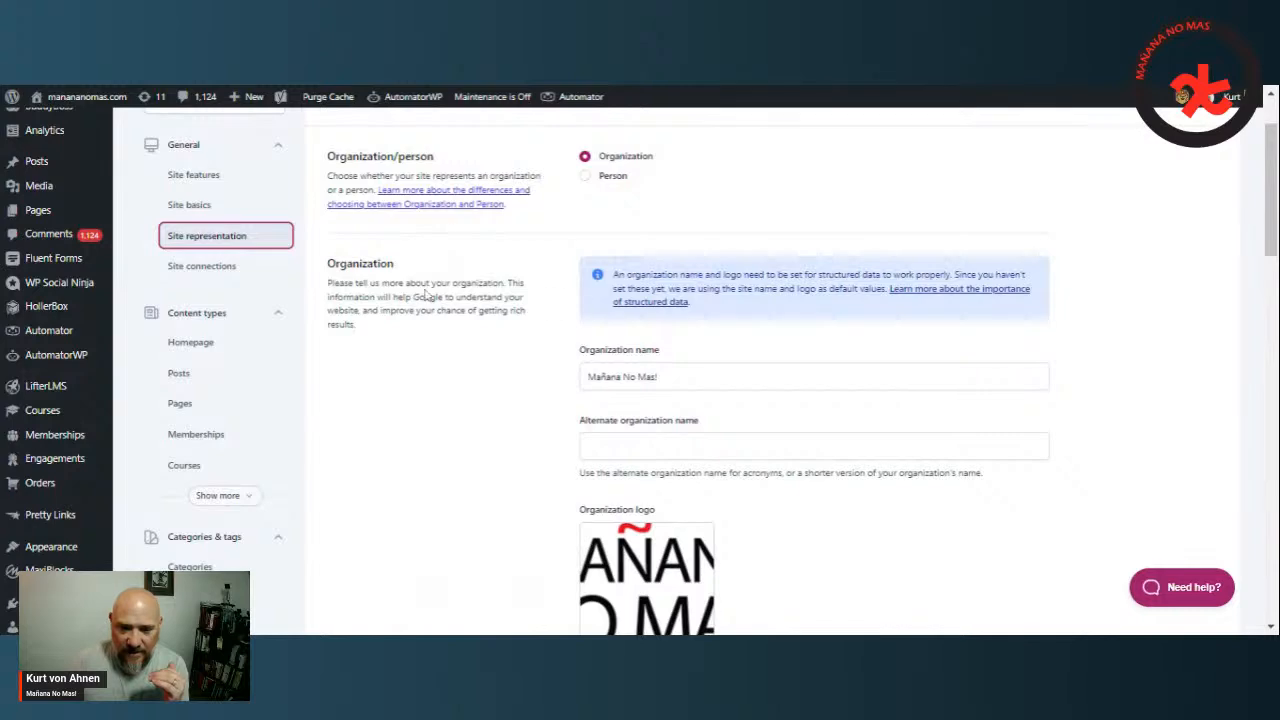
{"action": "scroll", "coordinate": [428, 272], "scroll_direction": "up", "scroll_amount": 1}
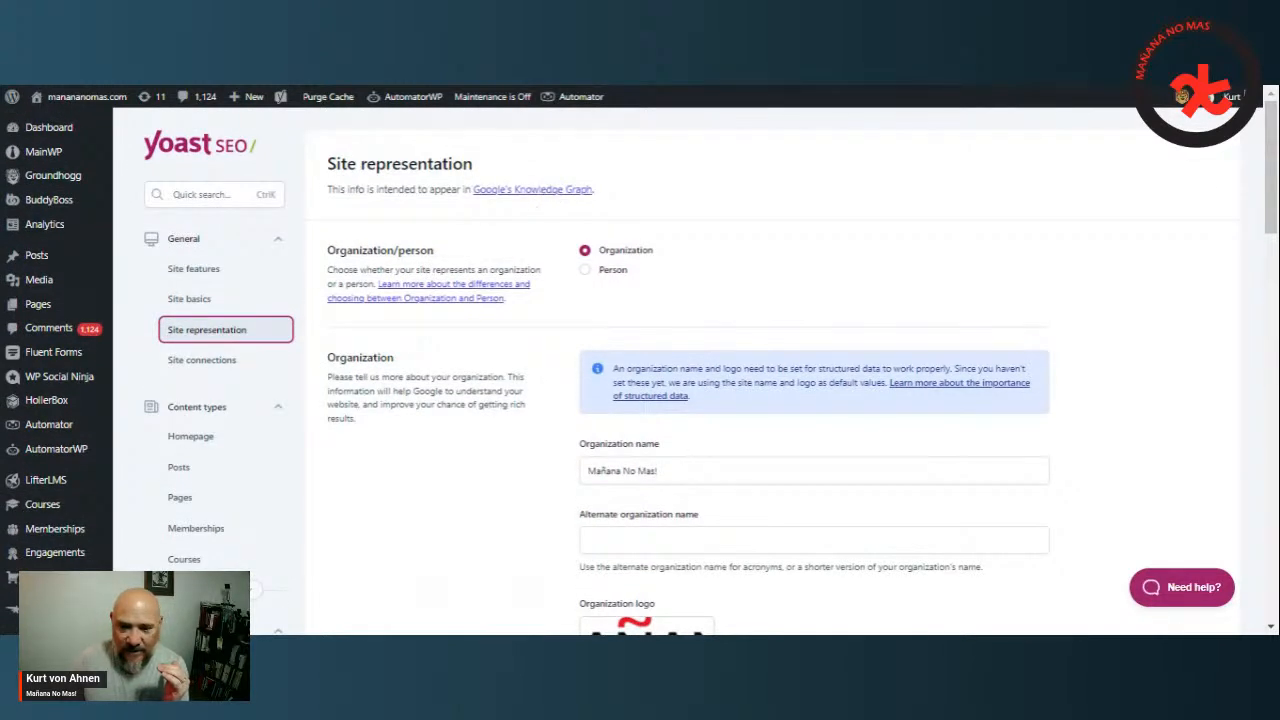
{"action": "scroll", "coordinate": [500, 287], "scroll_direction": "down", "scroll_amount": 2}
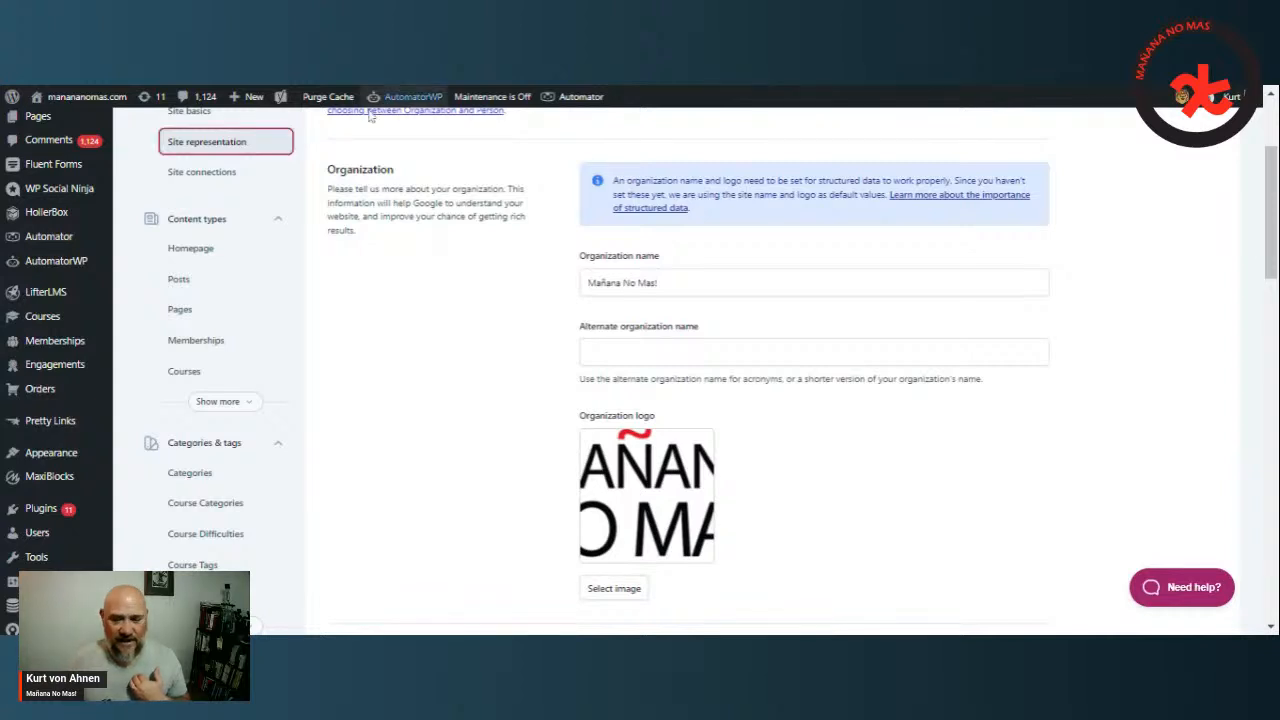
{"action": "scroll", "coordinate": [625, 490], "scroll_direction": "down", "scroll_amount": 1}
{"action": "scroll", "coordinate": [625, 490], "scroll_direction": "down", "scroll_amount": 1}
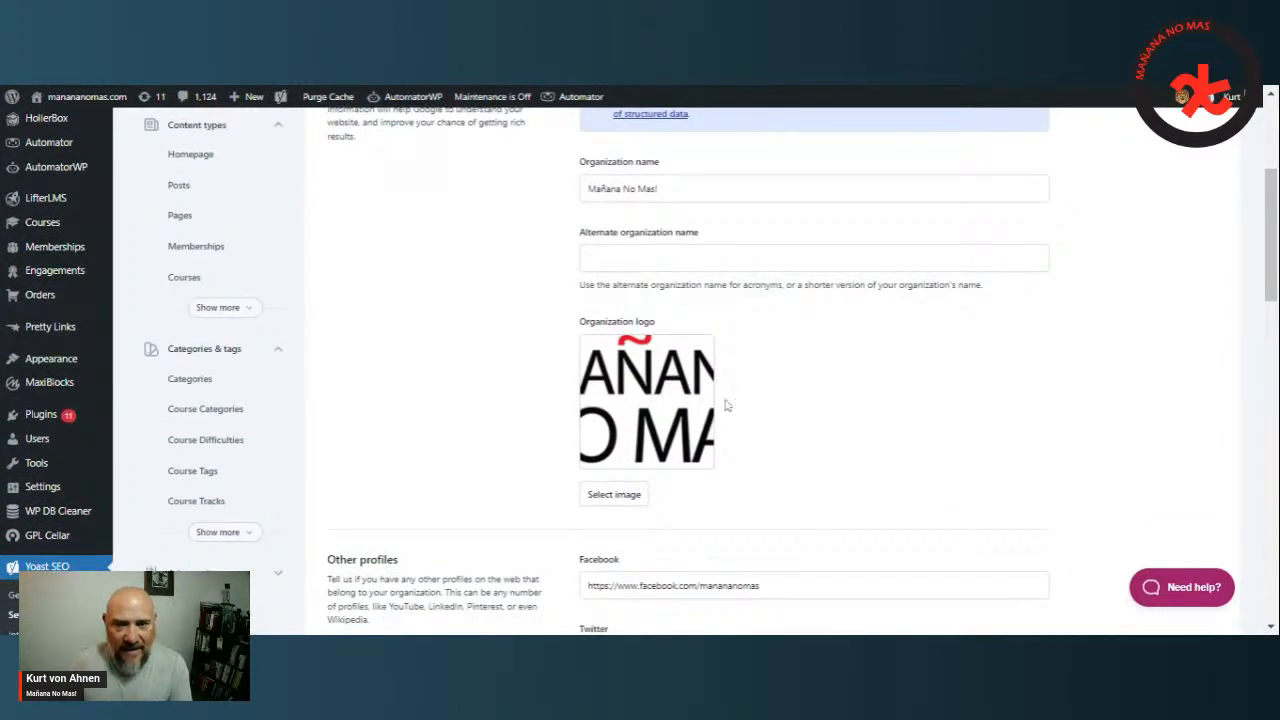
Step: Upload logokva_red.png to the media library and set it as the organization logo
{"action": "left_click", "coordinate": [614, 496]}
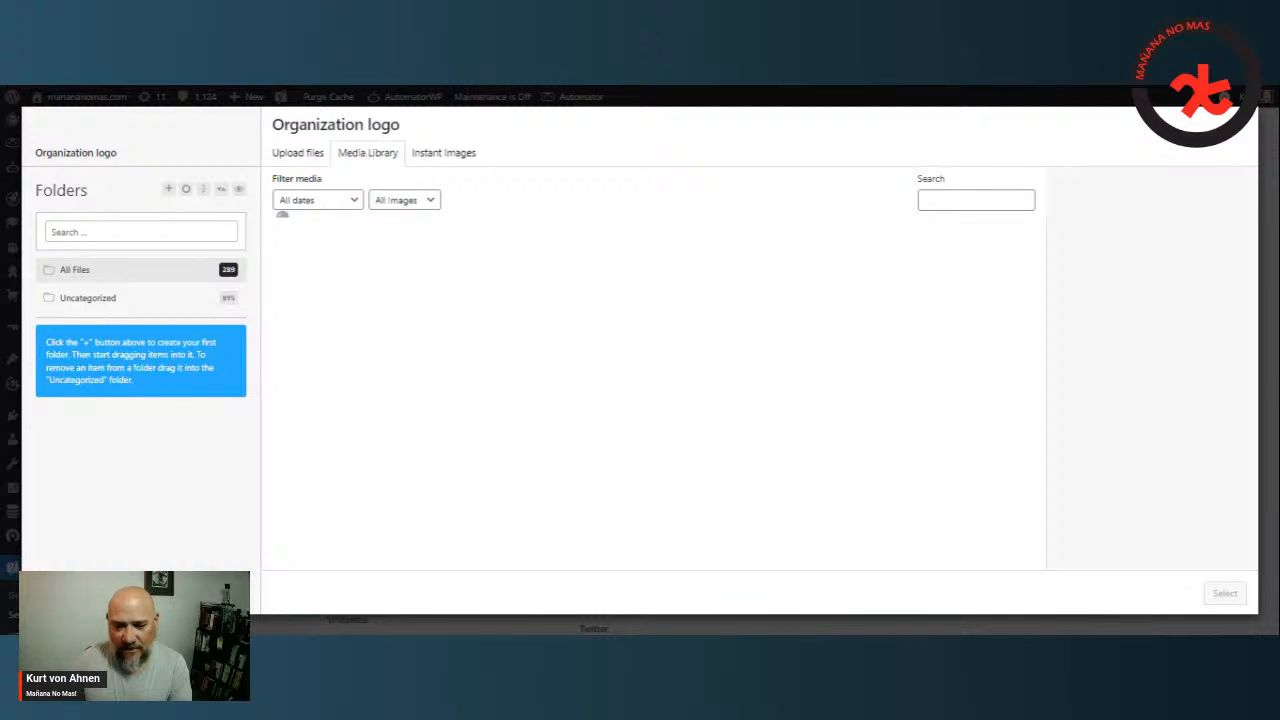
{"action": "left_click", "coordinate": [299, 155]}
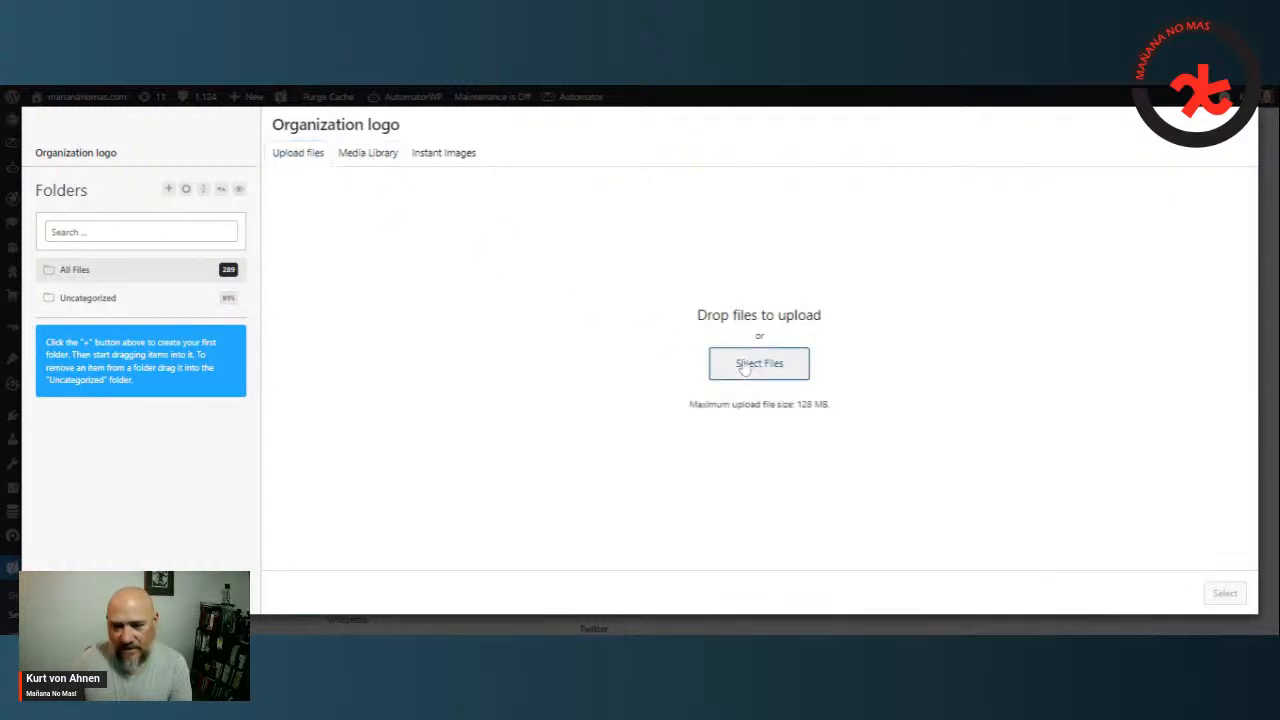
{"action": "left_click", "coordinate": [744, 366]}
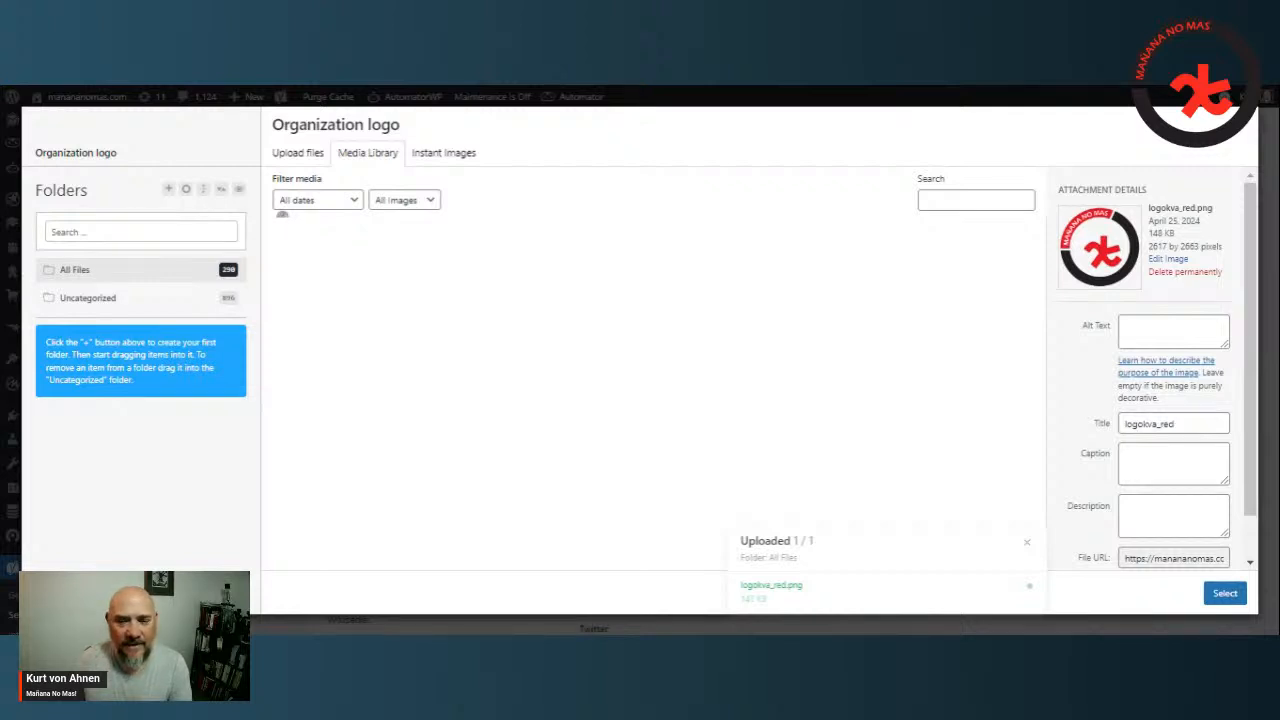
{"action": "left_click", "coordinate": [1225, 594]}
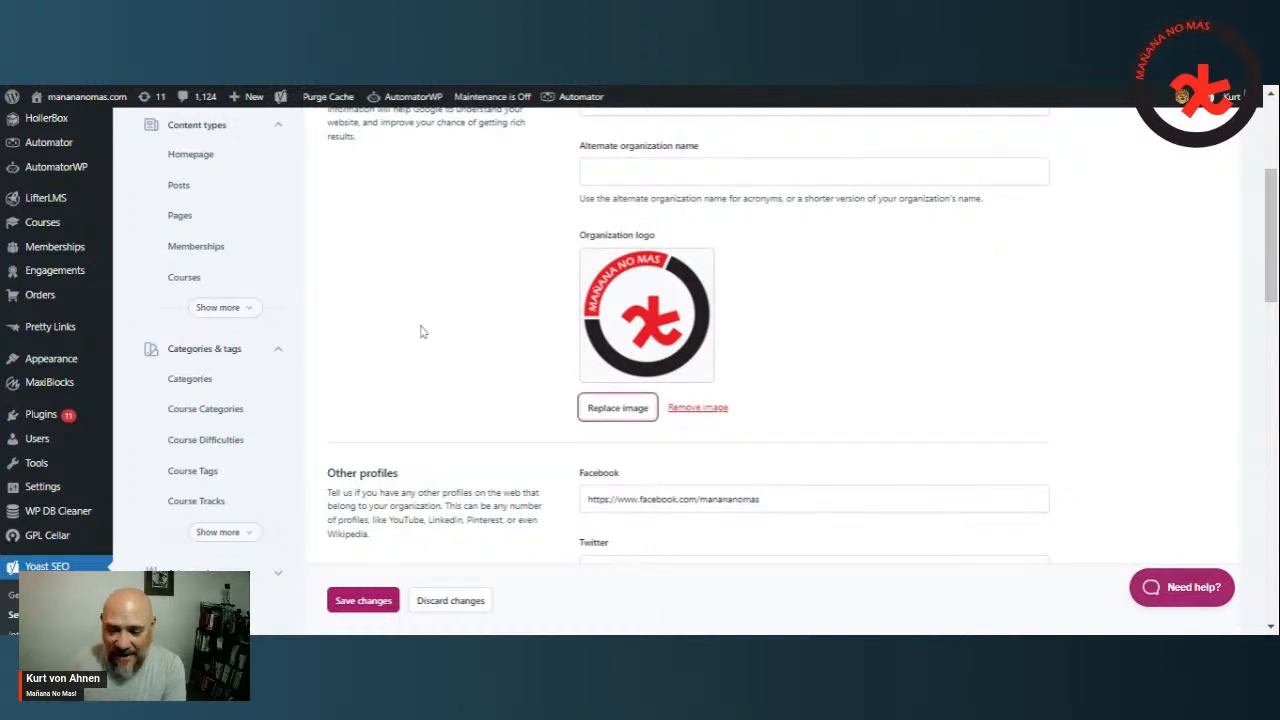
{"action": "scroll", "coordinate": [420, 331], "scroll_direction": "down", "scroll_amount": 2}
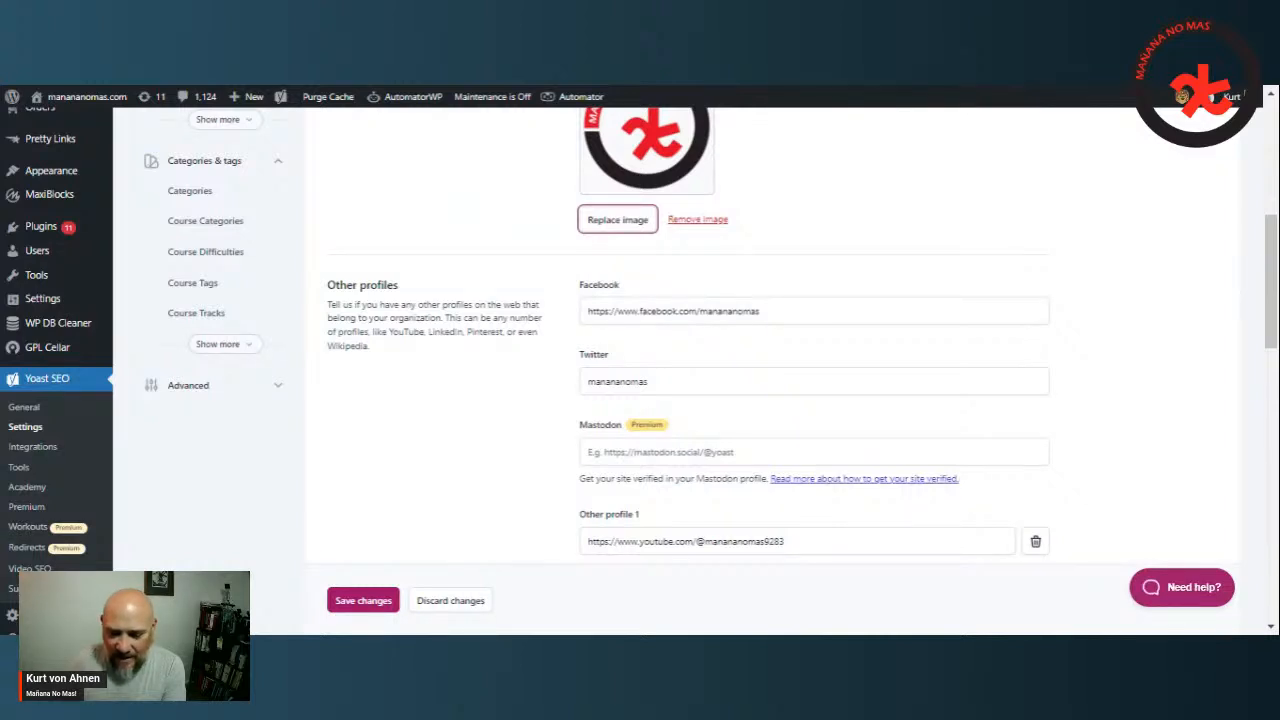
{"action": "scroll", "coordinate": [680, 360], "scroll_direction": "down", "scroll_amount": 1}
{"action": "scroll", "coordinate": [645, 433], "scroll_direction": "down", "scroll_amount": 2}
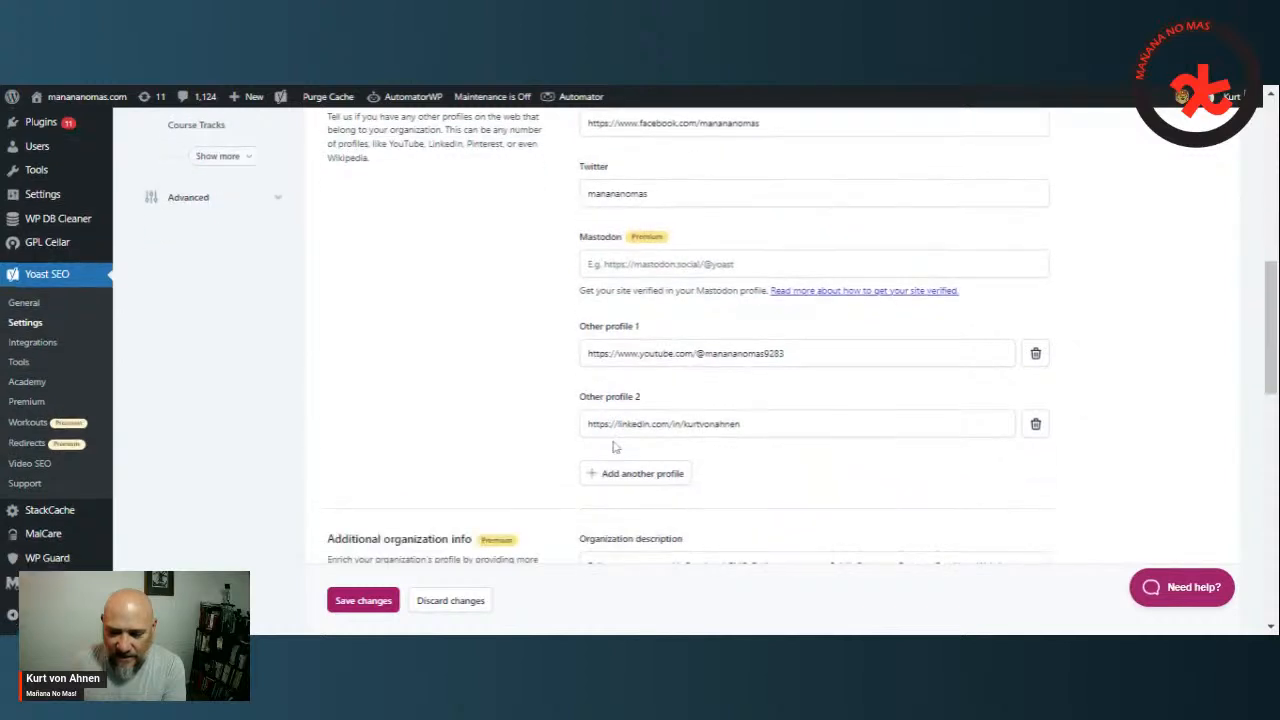
{"action": "scroll", "coordinate": [645, 433], "scroll_direction": "up", "scroll_amount": 2}
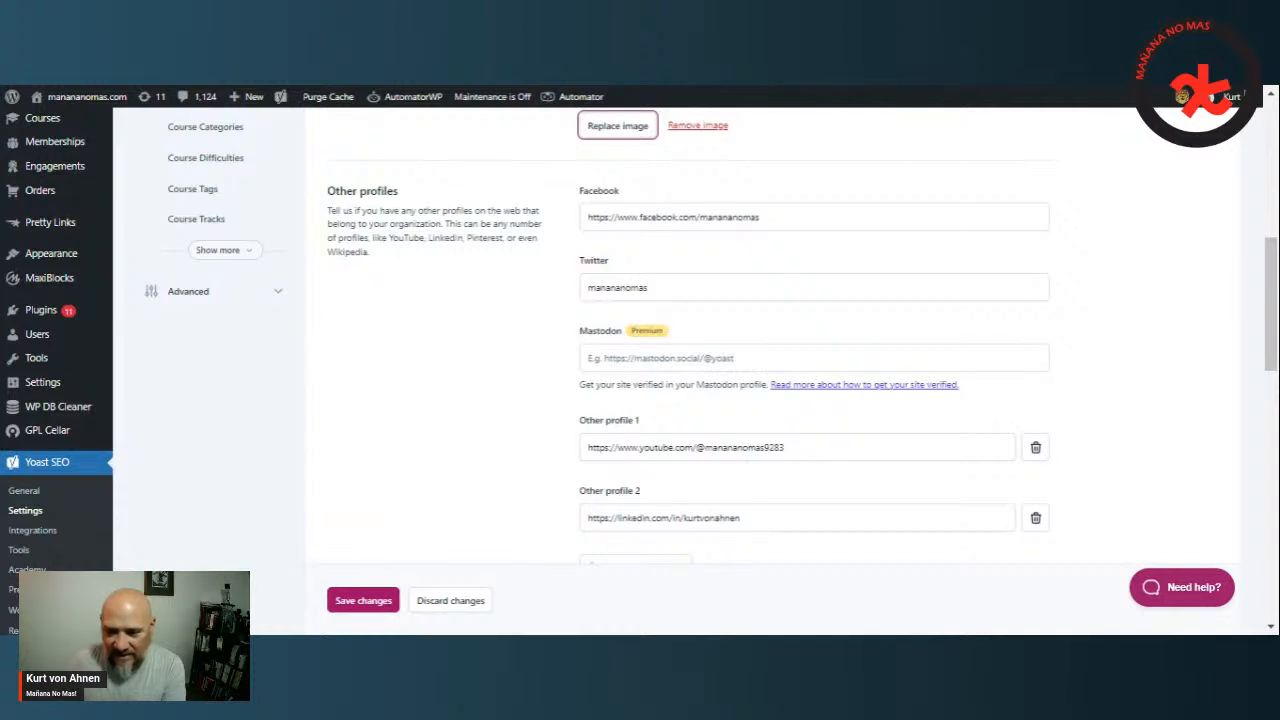
{"action": "double_click", "coordinate": [617, 287]}
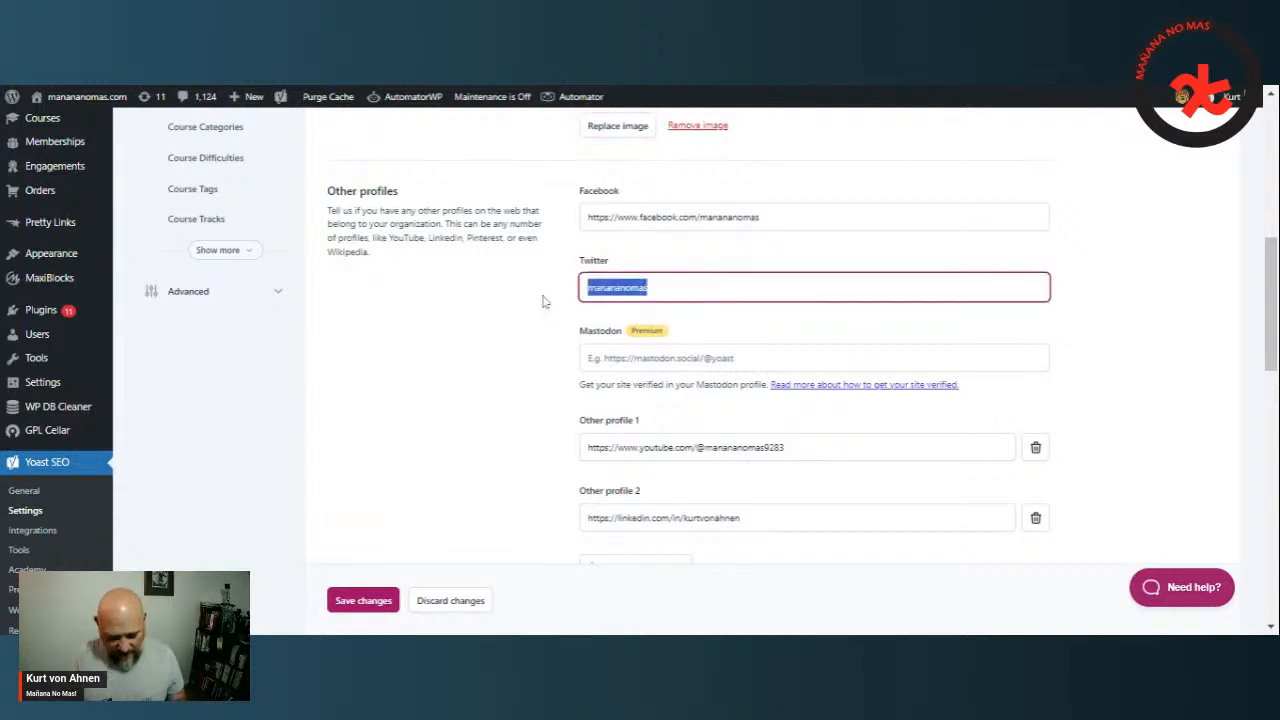
{"action": "type", "text": "https:/"}
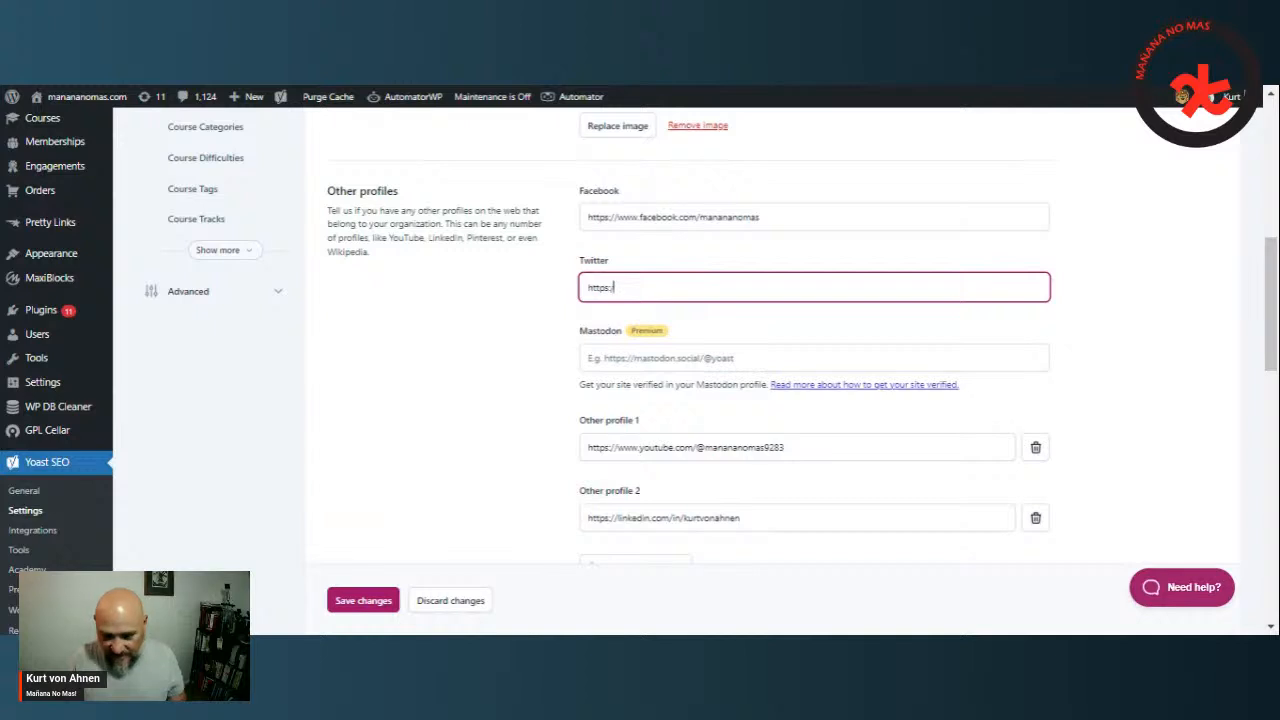
{"action": "type", "text": "/twit"}
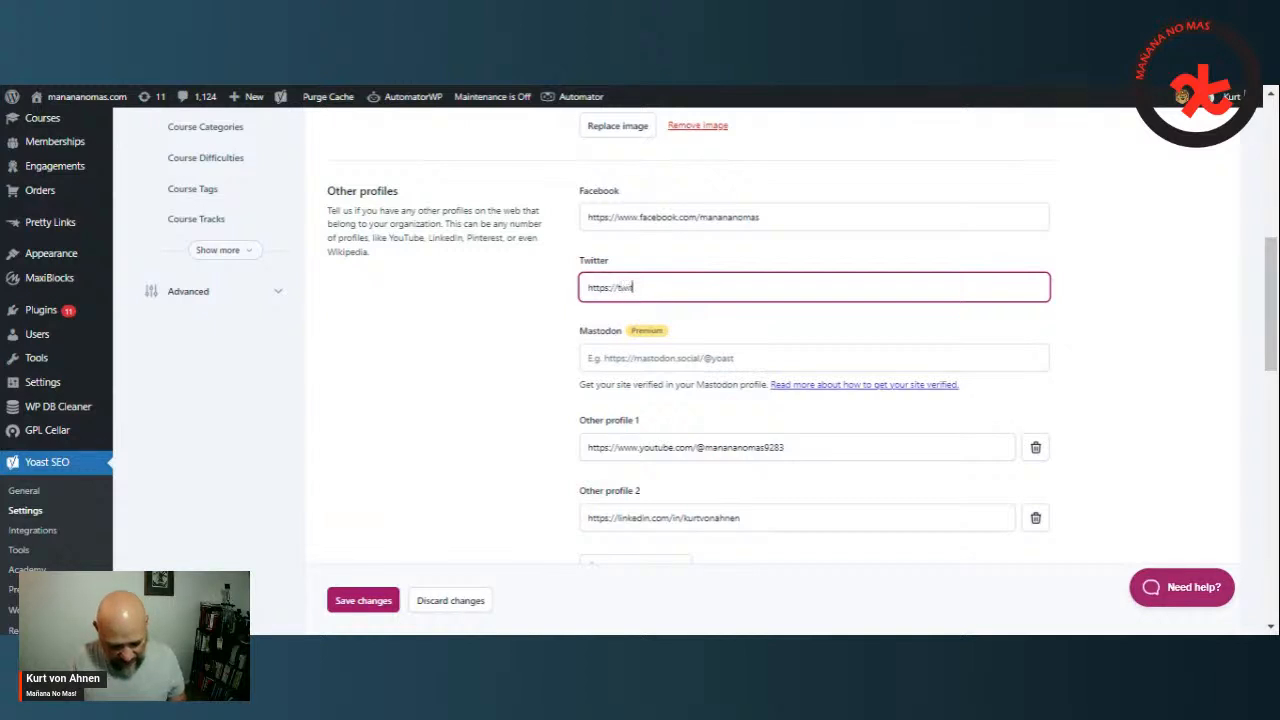
{"action": "type", "text": "ter.com"}
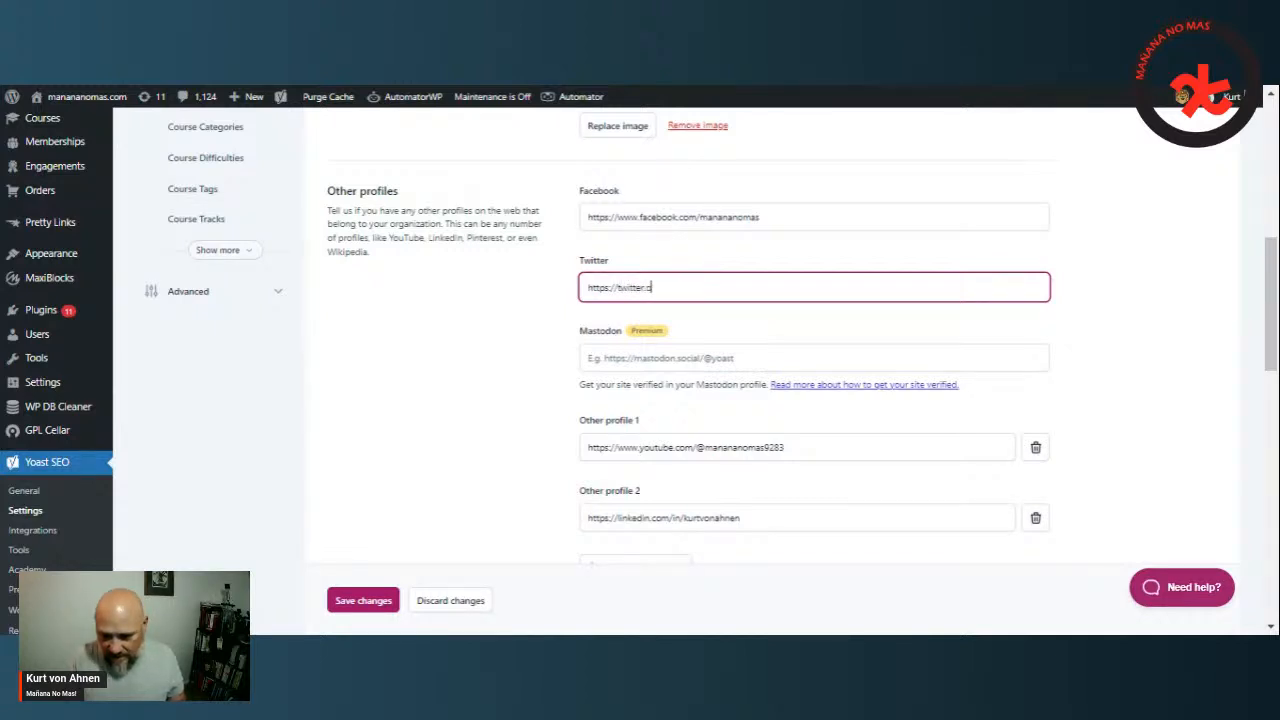
{"action": "key", "text": "BackSpace"}
{"action": "key", "text": "BackSpace"}
{"action": "key", "text": "BackSpace"}
{"action": "key", "text": "BackSpace"}
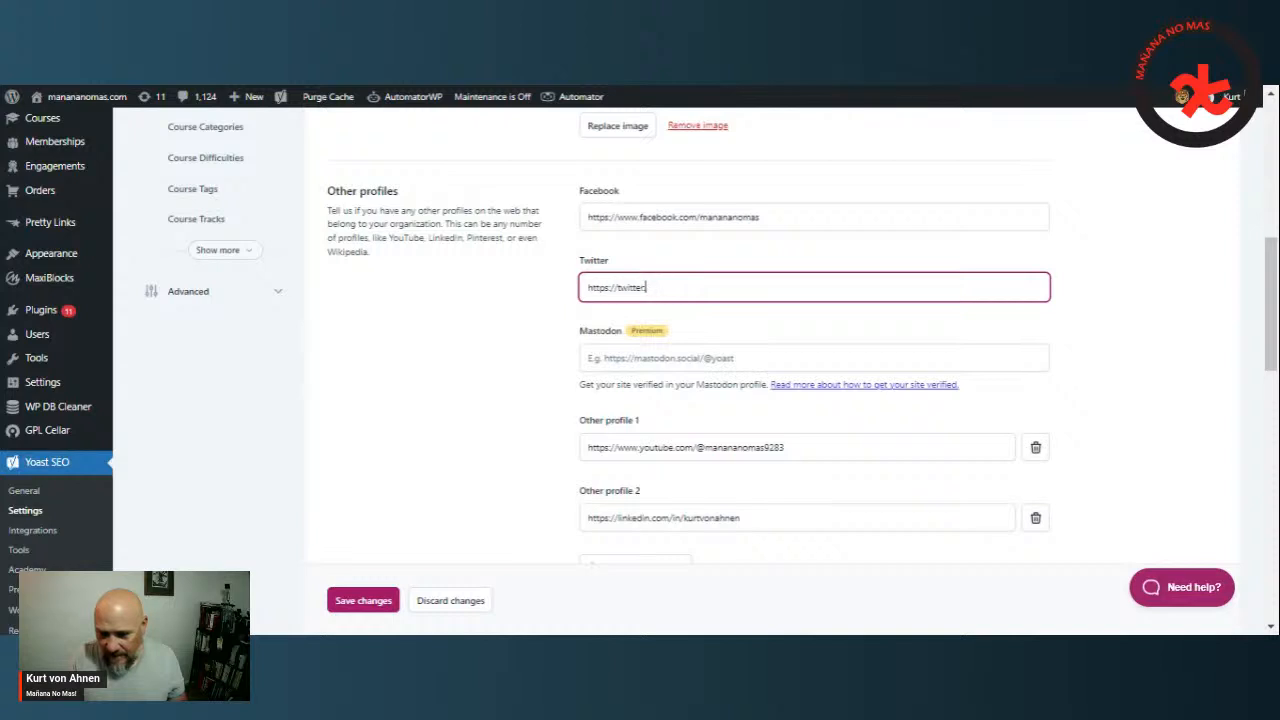
{"action": "type", "text": ".com/"}
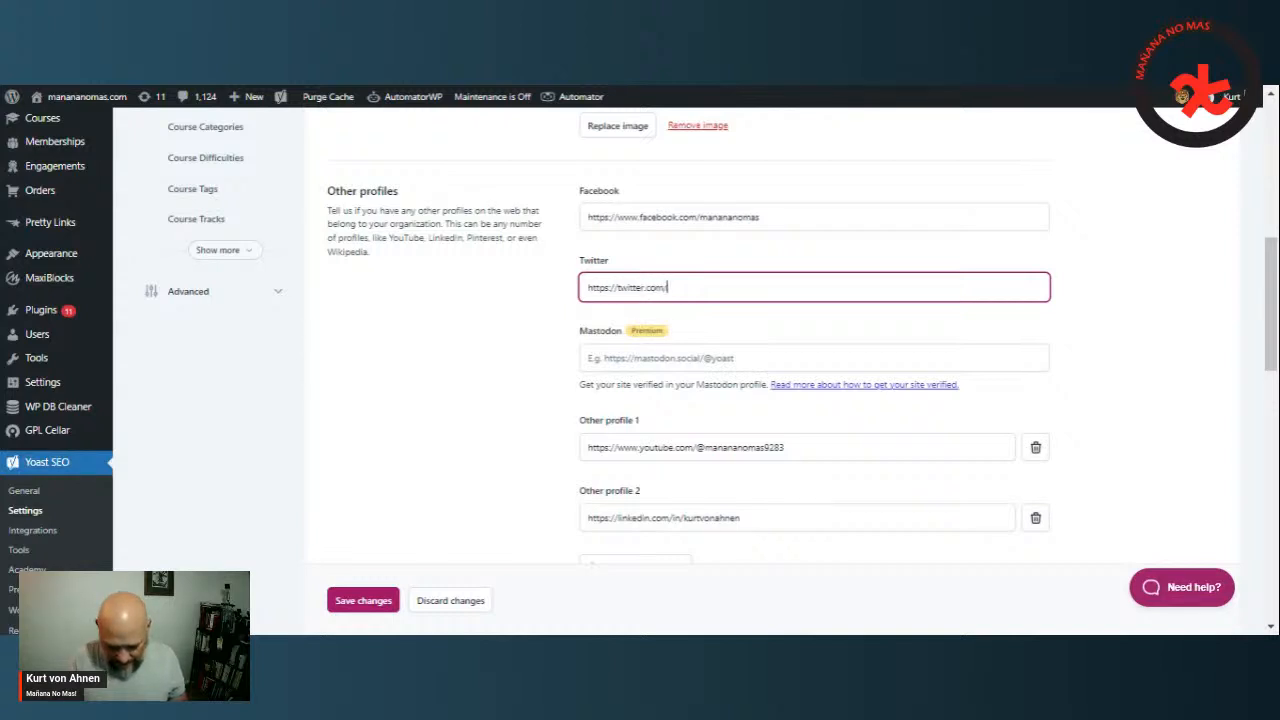
{"action": "type", "text": "manananomas"}
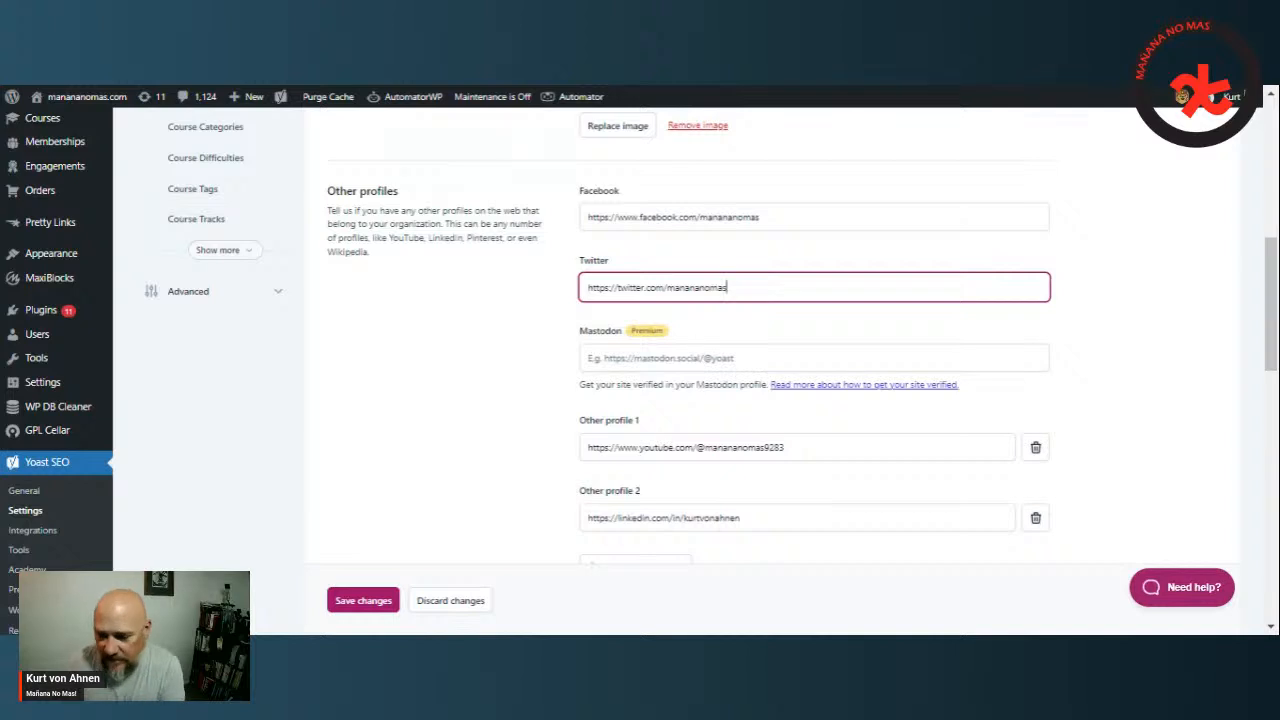
{"action": "scroll", "coordinate": [380, 600], "scroll_direction": "down", "scroll_amount": 2}
{"action": "left_click", "coordinate": [368, 603]}
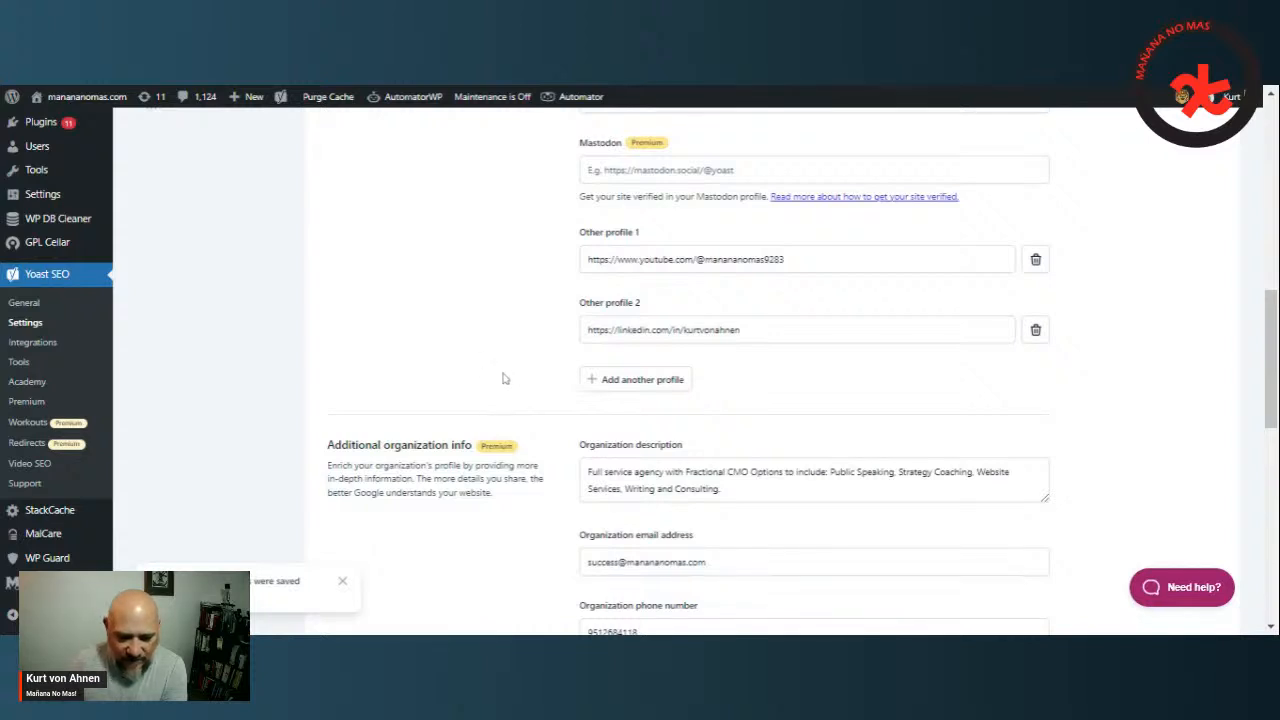
Step: Examine the additional organization info and organization identifiers, and look over the rest of the site representation settings
{"action": "scroll", "coordinate": [505, 378], "scroll_direction": "down", "scroll_amount": 2}
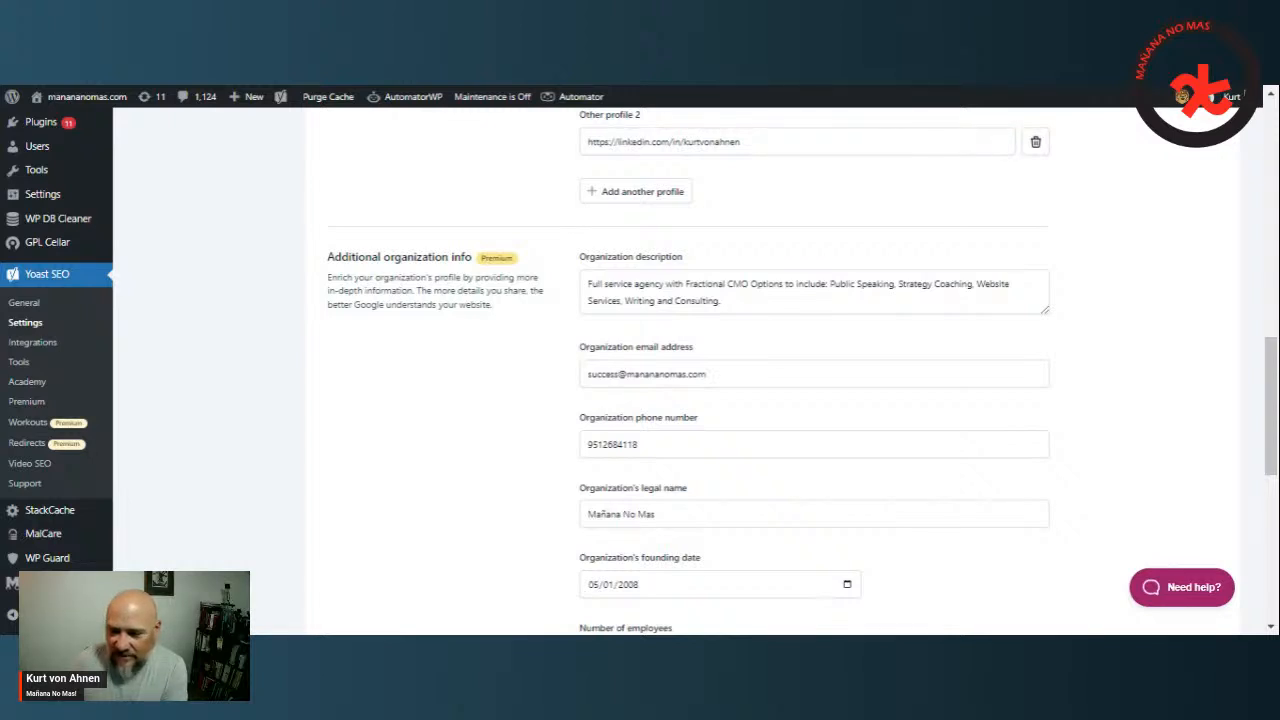
{"action": "scroll", "coordinate": [636, 343], "scroll_direction": "down", "scroll_amount": 1}
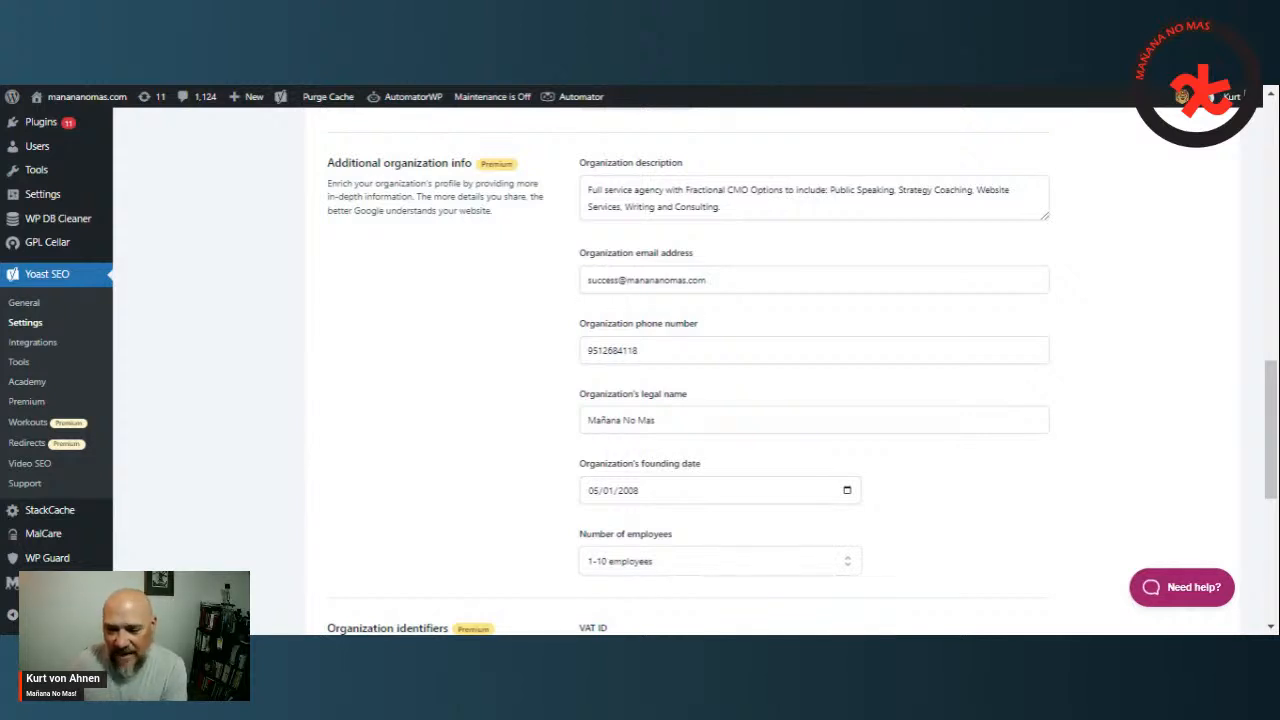
{"action": "scroll", "coordinate": [690, 370], "scroll_direction": "down", "scroll_amount": 1}
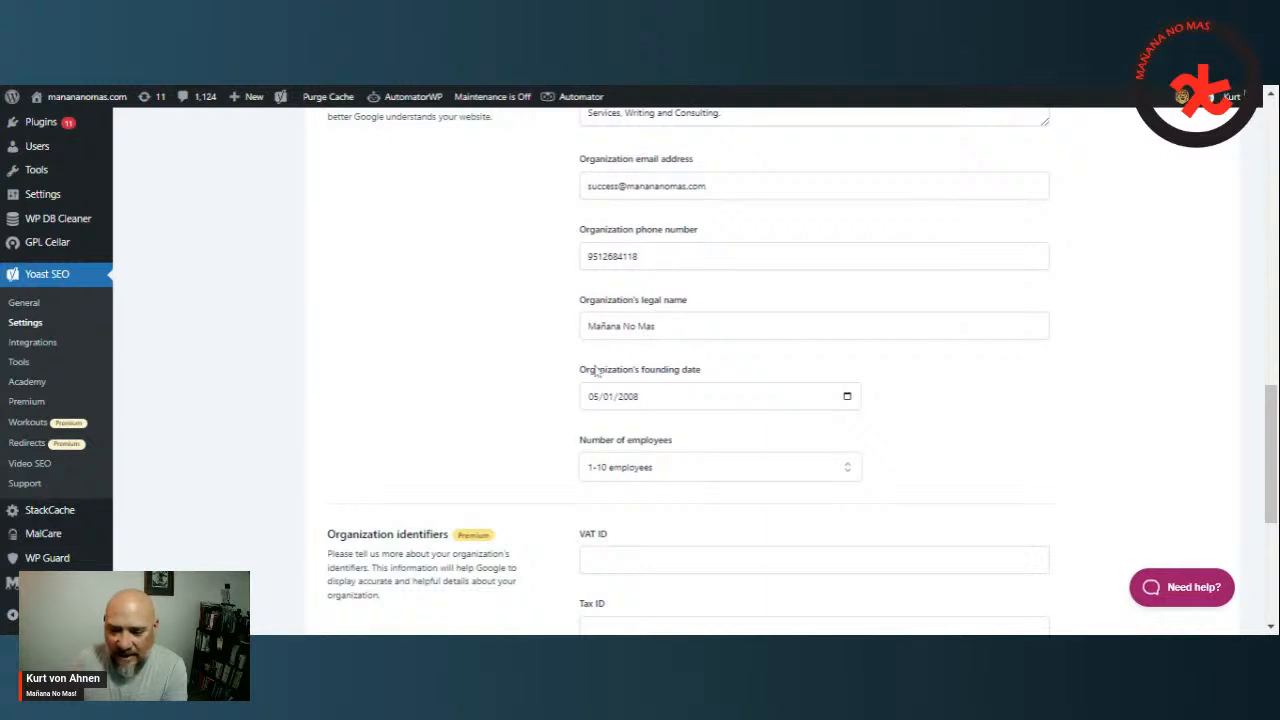
{"action": "scroll", "coordinate": [632, 411], "scroll_direction": "down", "scroll_amount": 1}
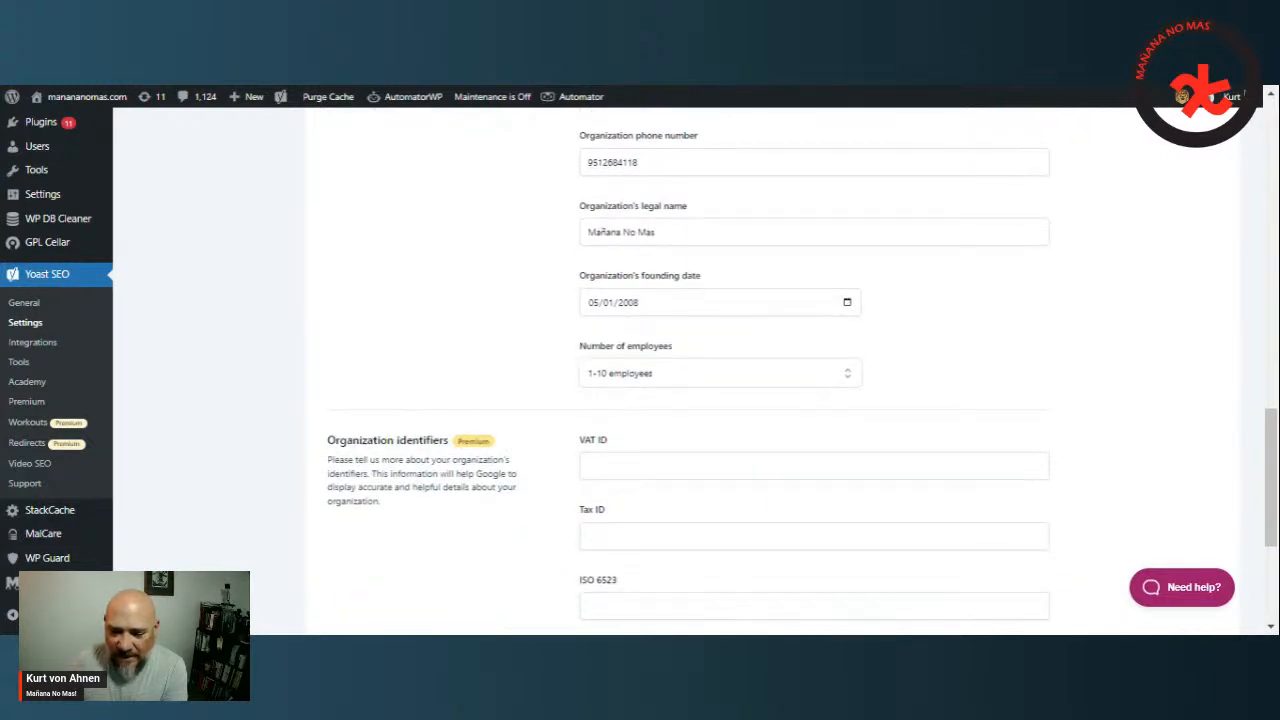
{"action": "scroll", "coordinate": [606, 408], "scroll_direction": "down", "scroll_amount": 3}
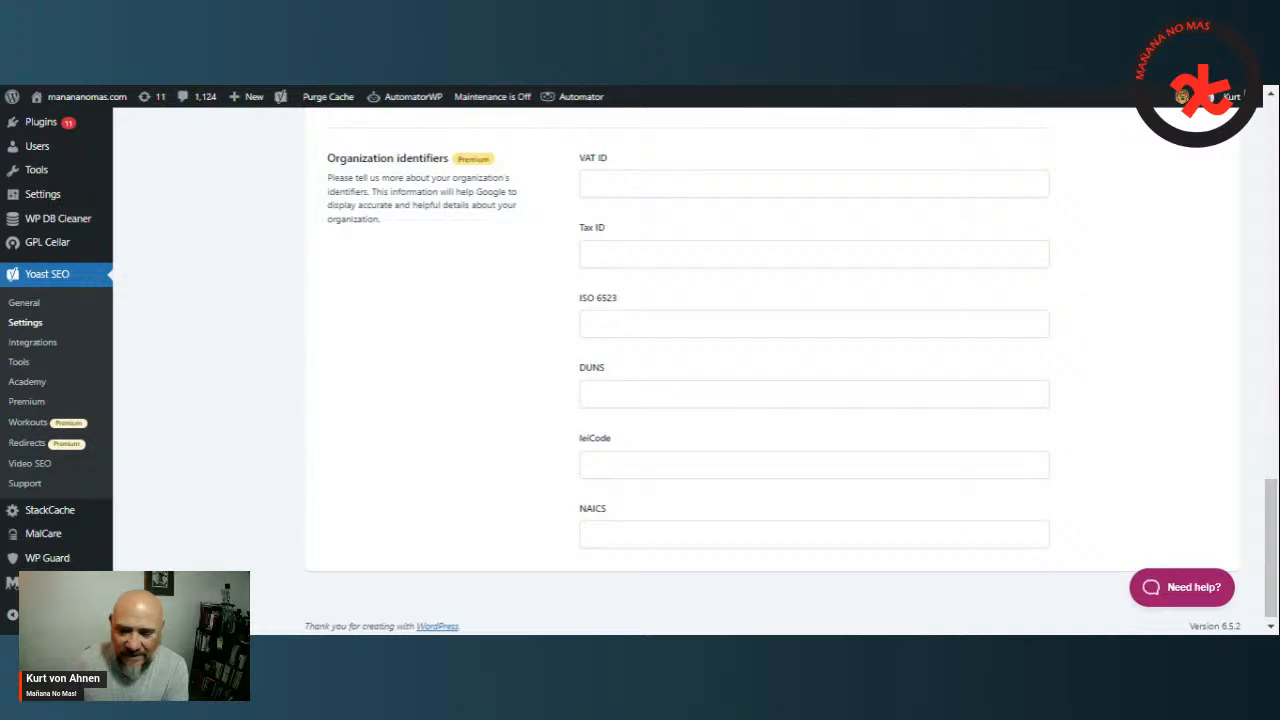
{"action": "scroll", "coordinate": [597, 376], "scroll_direction": "up", "scroll_amount": 10}
{"action": "scroll", "coordinate": [510, 347], "scroll_direction": "down", "scroll_amount": 8}
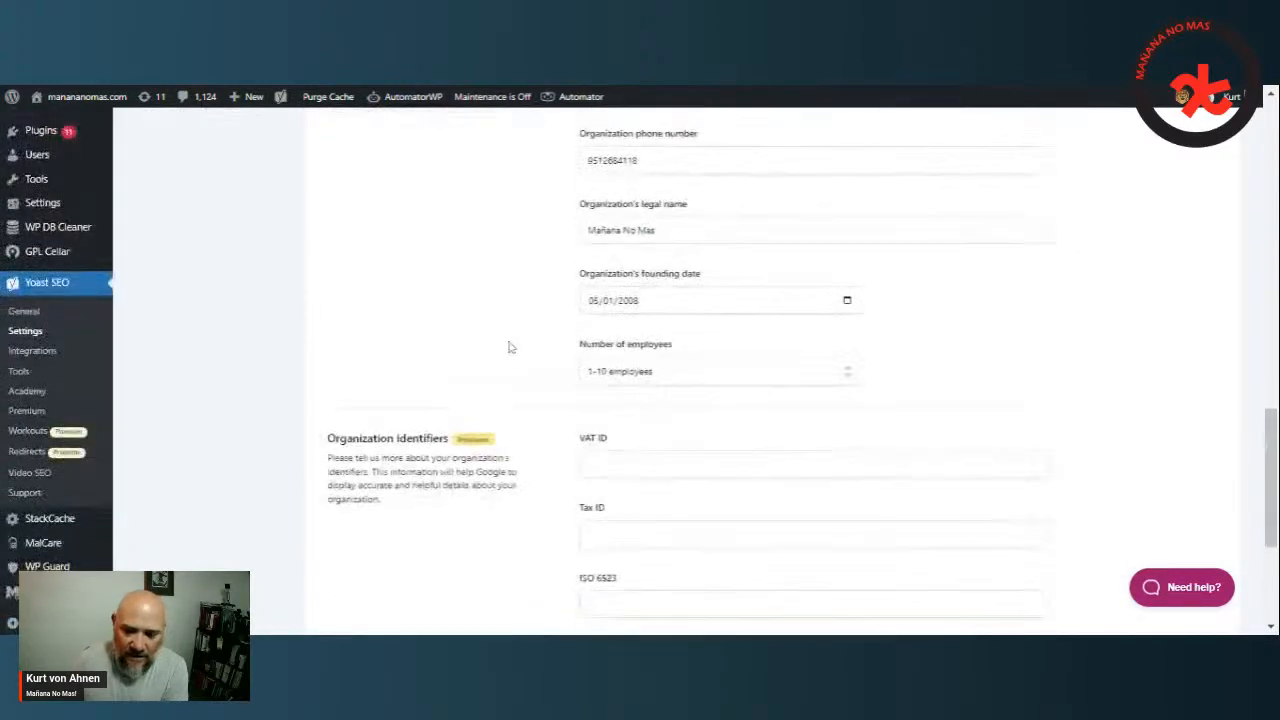
{"action": "scroll", "coordinate": [515, 356], "scroll_direction": "up", "scroll_amount": 7}
{"action": "scroll", "coordinate": [517, 354], "scroll_direction": "up", "scroll_amount": 10}
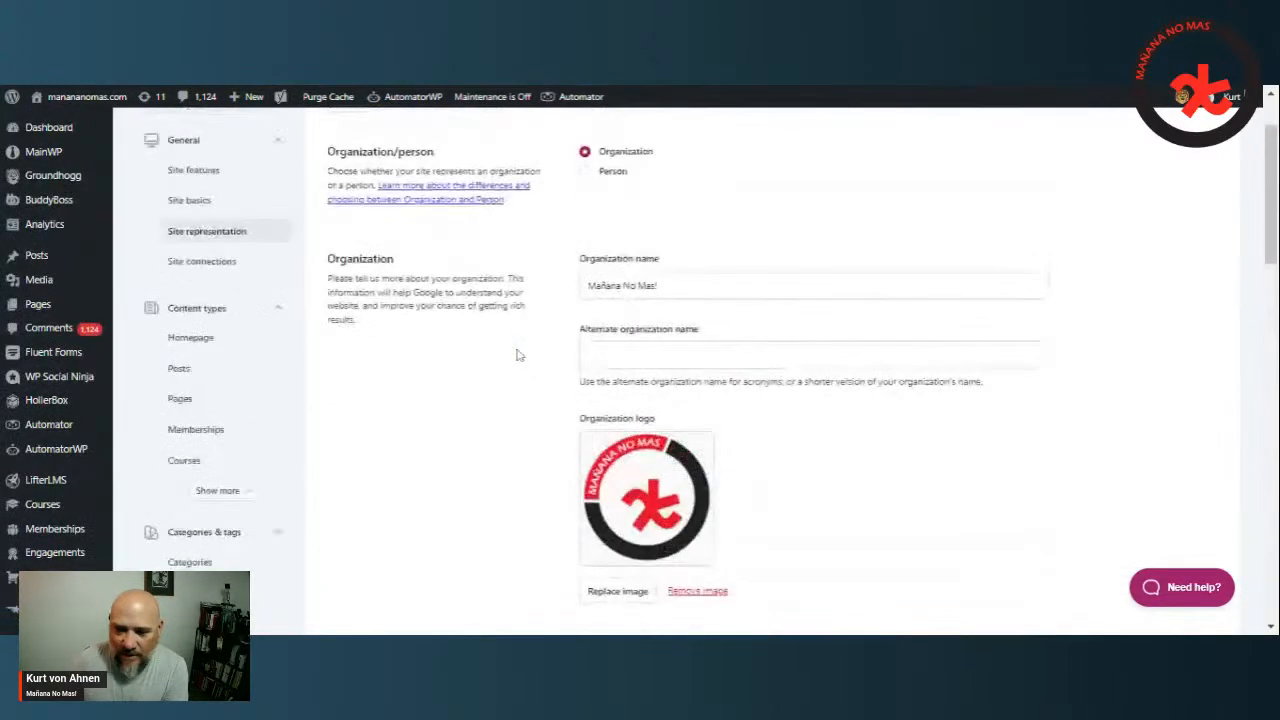
{"action": "scroll", "coordinate": [517, 354], "scroll_direction": "down", "scroll_amount": 5}
{"action": "scroll", "coordinate": [657, 341], "scroll_direction": "down", "scroll_amount": 2}
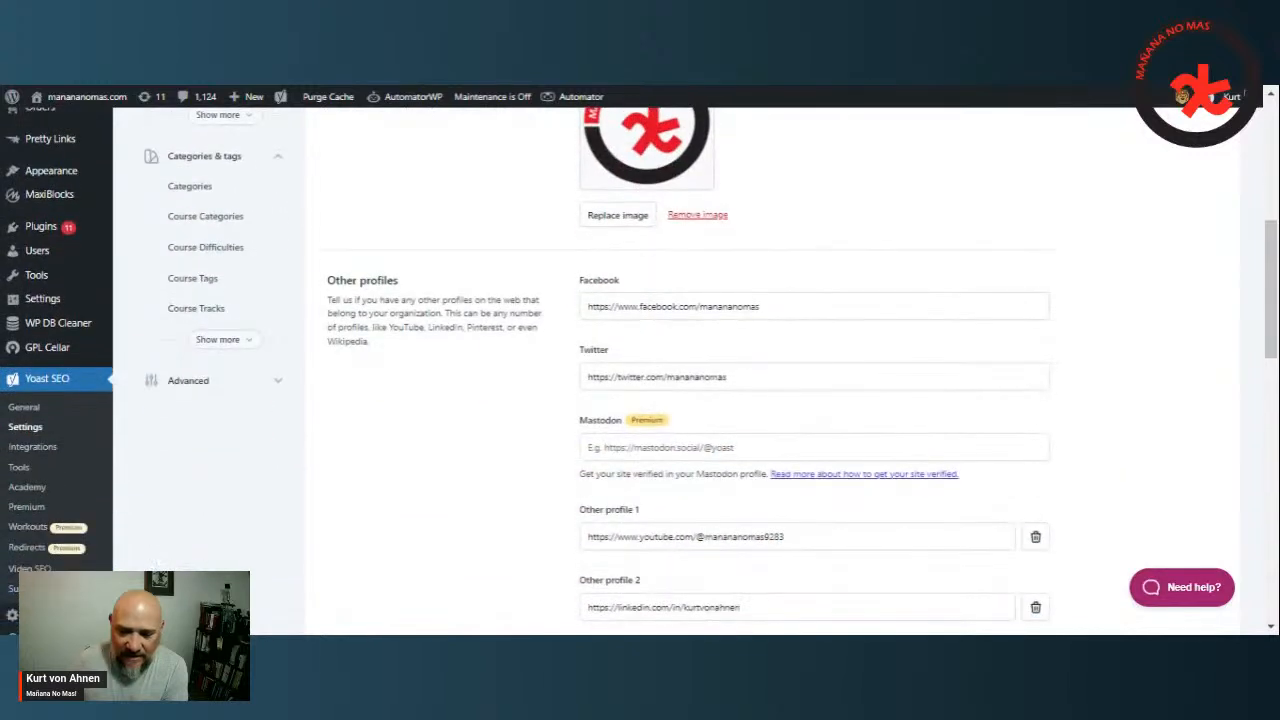
{"action": "scroll", "coordinate": [196, 300], "scroll_direction": "up", "scroll_amount": 5}
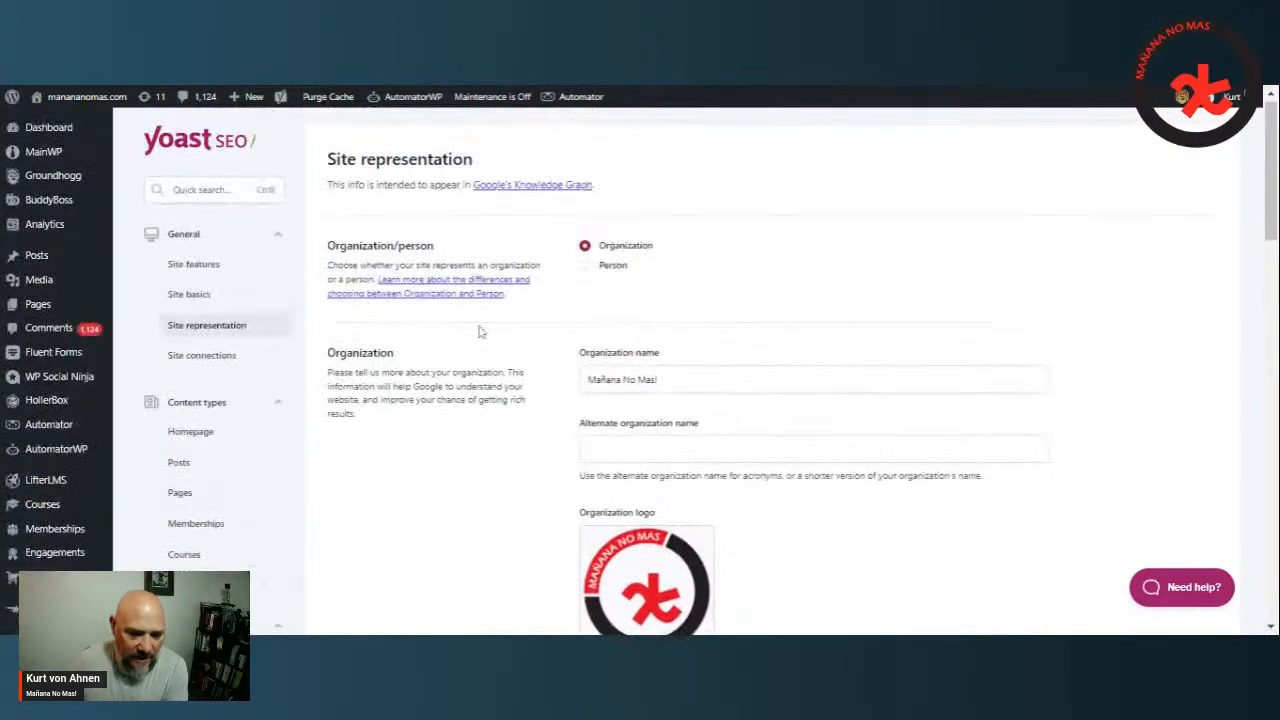
Step: Review the webmaster verification code fields in the site connections settings and the homepage content type settings
{"action": "scroll", "coordinate": [196, 262], "scroll_direction": "down", "scroll_amount": 1}
{"action": "left_click", "coordinate": [196, 262]}
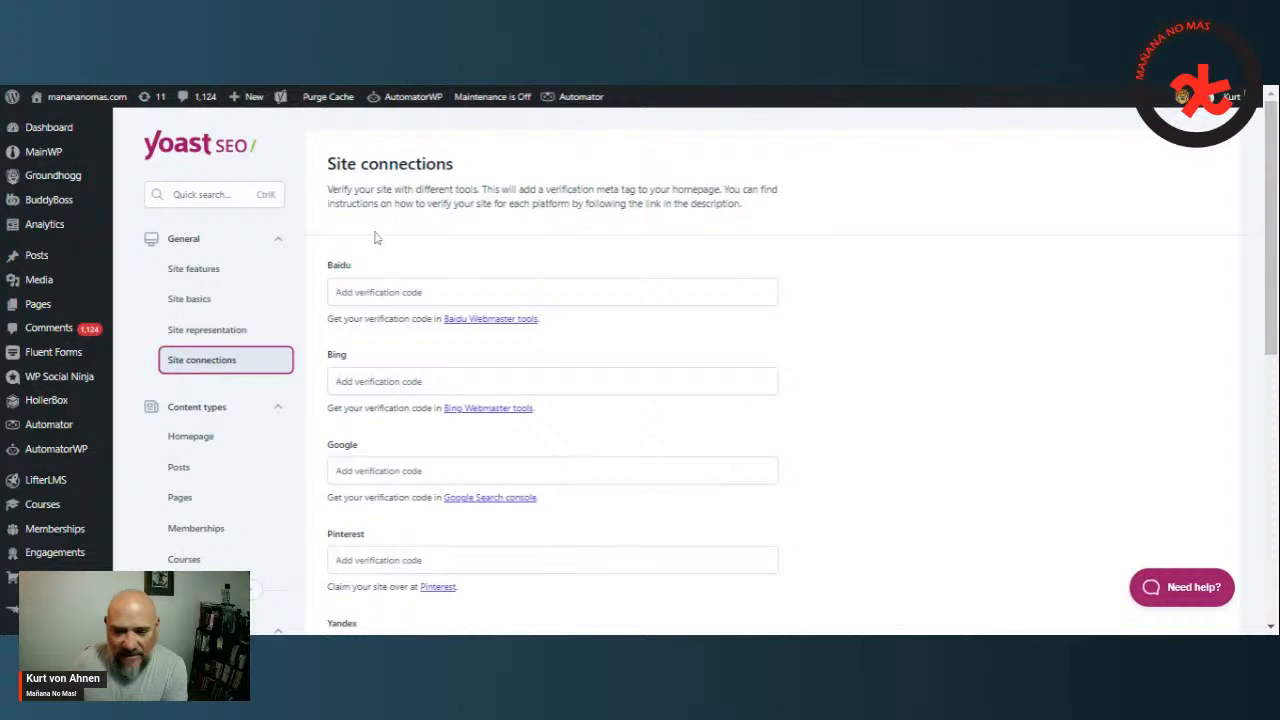
{"action": "scroll", "coordinate": [371, 343], "scroll_direction": "down", "scroll_amount": 1}
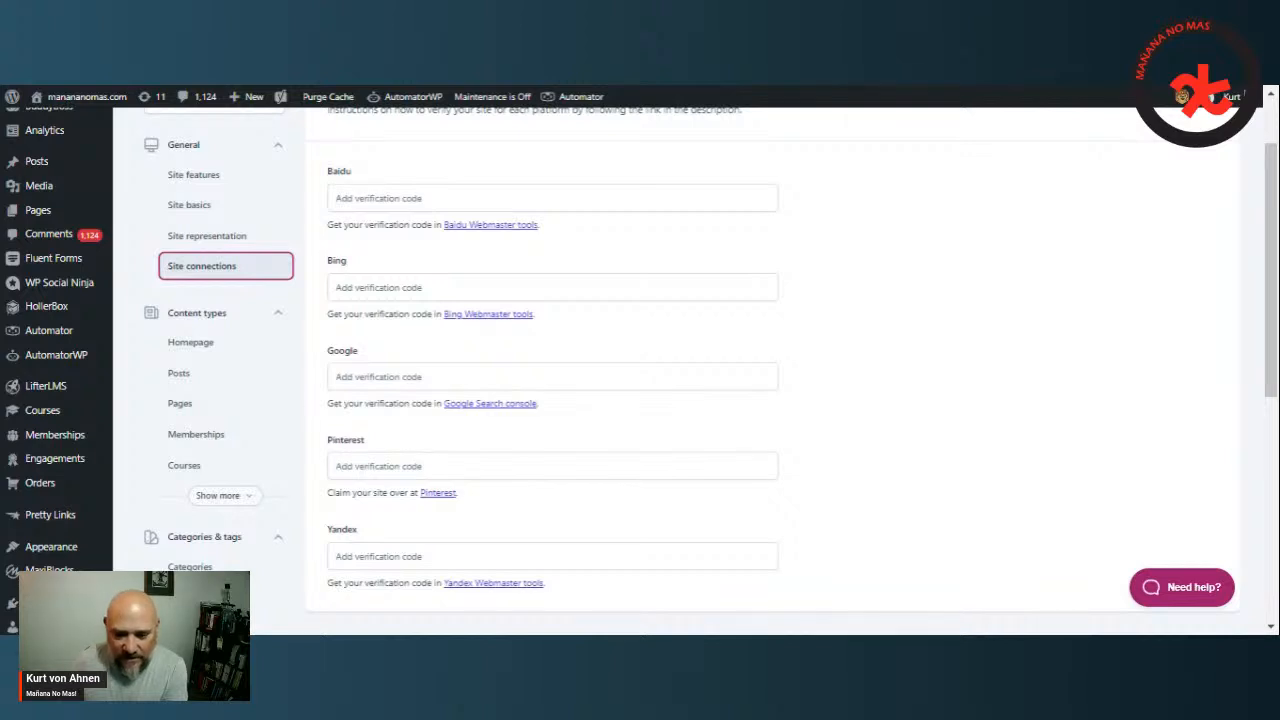
{"action": "scroll", "coordinate": [316, 272], "scroll_direction": "down", "scroll_amount": 2}
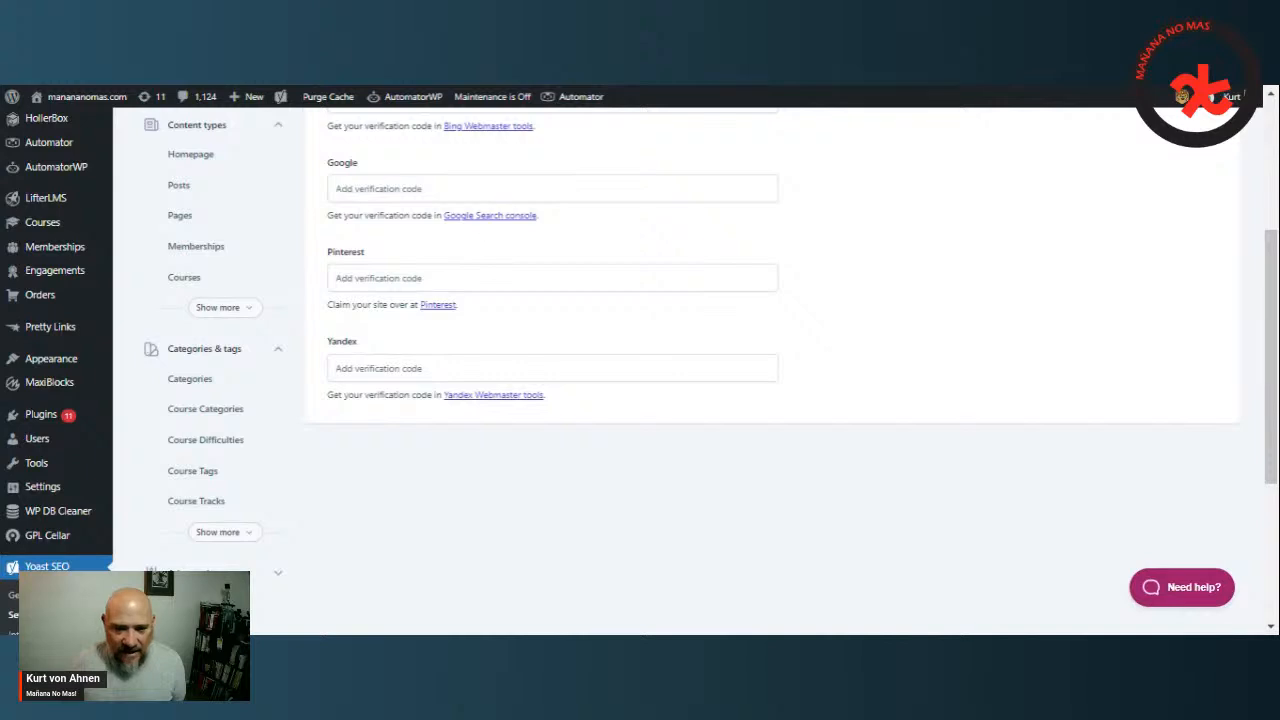
{"action": "scroll", "coordinate": [550, 350], "scroll_direction": "up", "scroll_amount": 2}
{"action": "scroll", "coordinate": [395, 220], "scroll_direction": "up", "scroll_amount": 1}
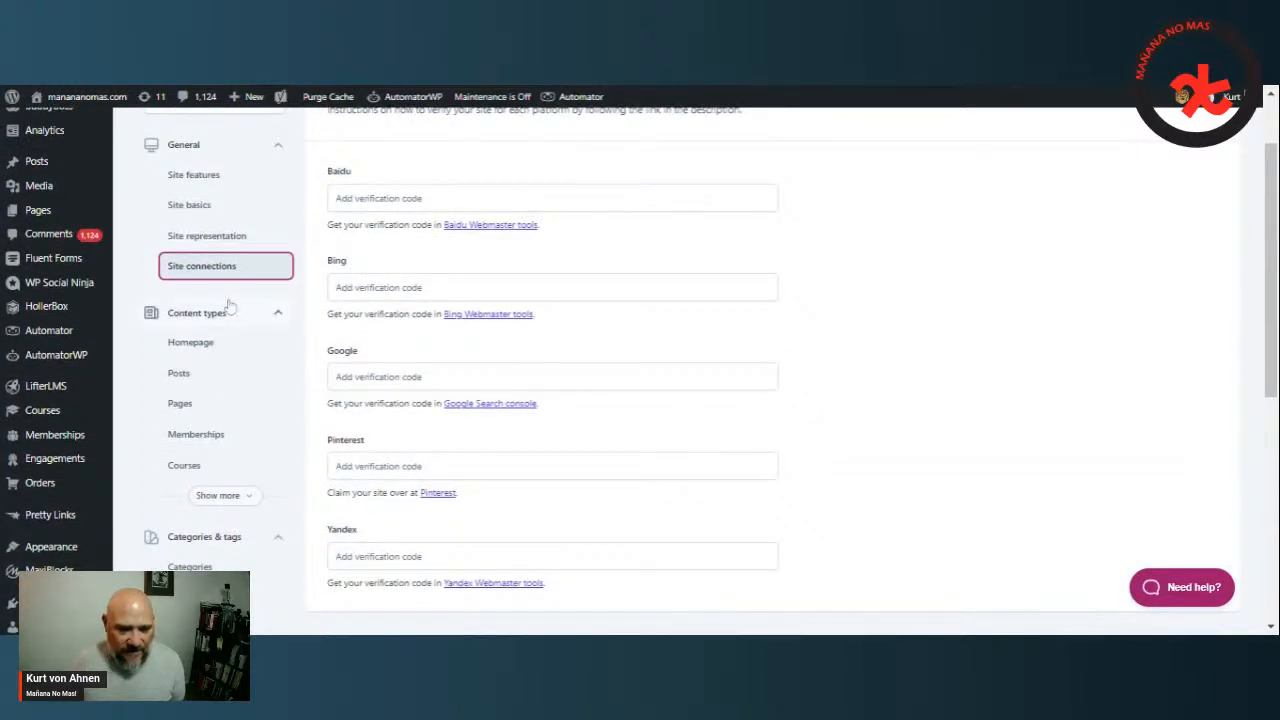
{"action": "left_click", "coordinate": [198, 344]}
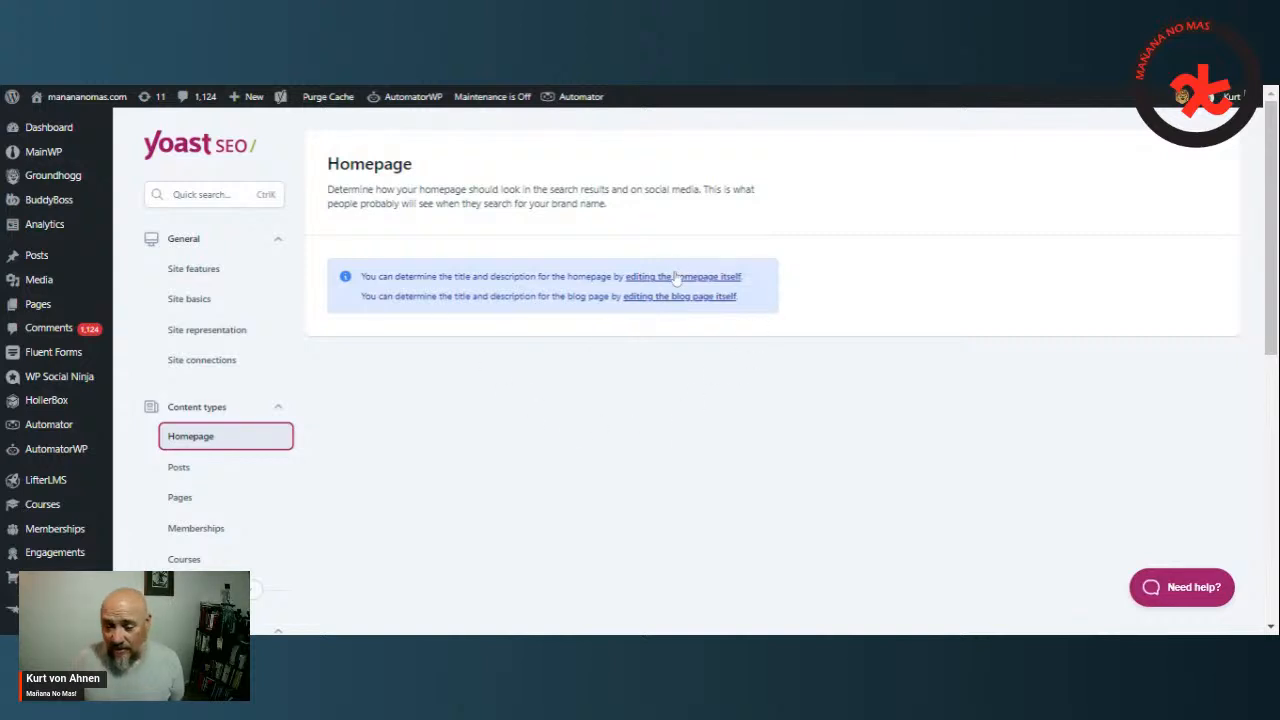
{"action": "scroll", "coordinate": [590, 314], "scroll_direction": "down", "scroll_amount": 2}
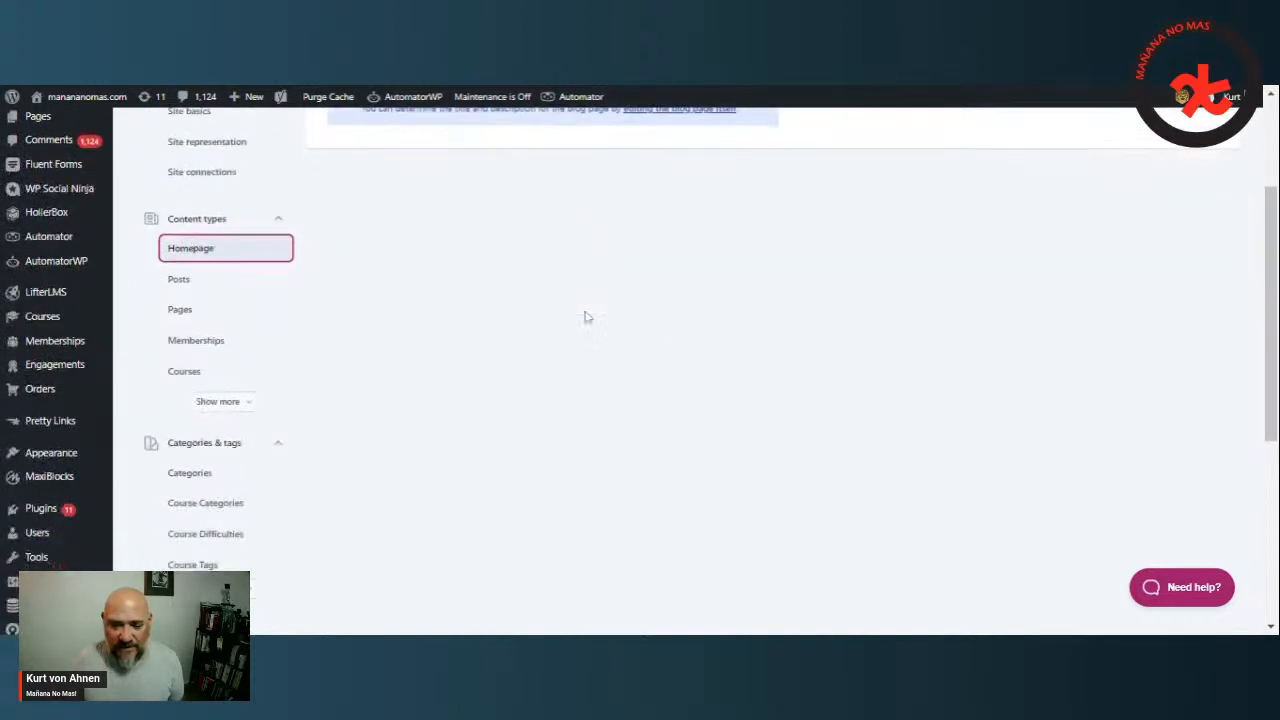
Step: Open the Posts content type settings and switch showing posts in search results off and back on
{"action": "left_click", "coordinate": [181, 281]}
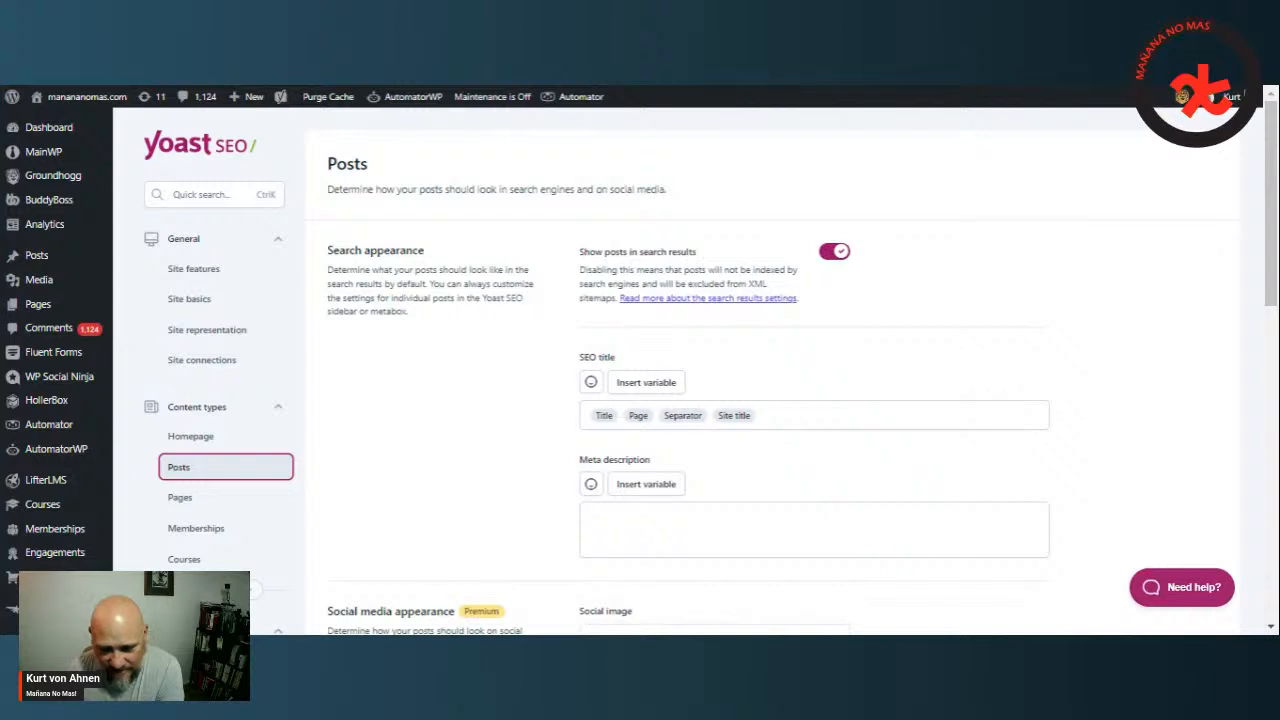
{"action": "left_click", "coordinate": [832, 253]}
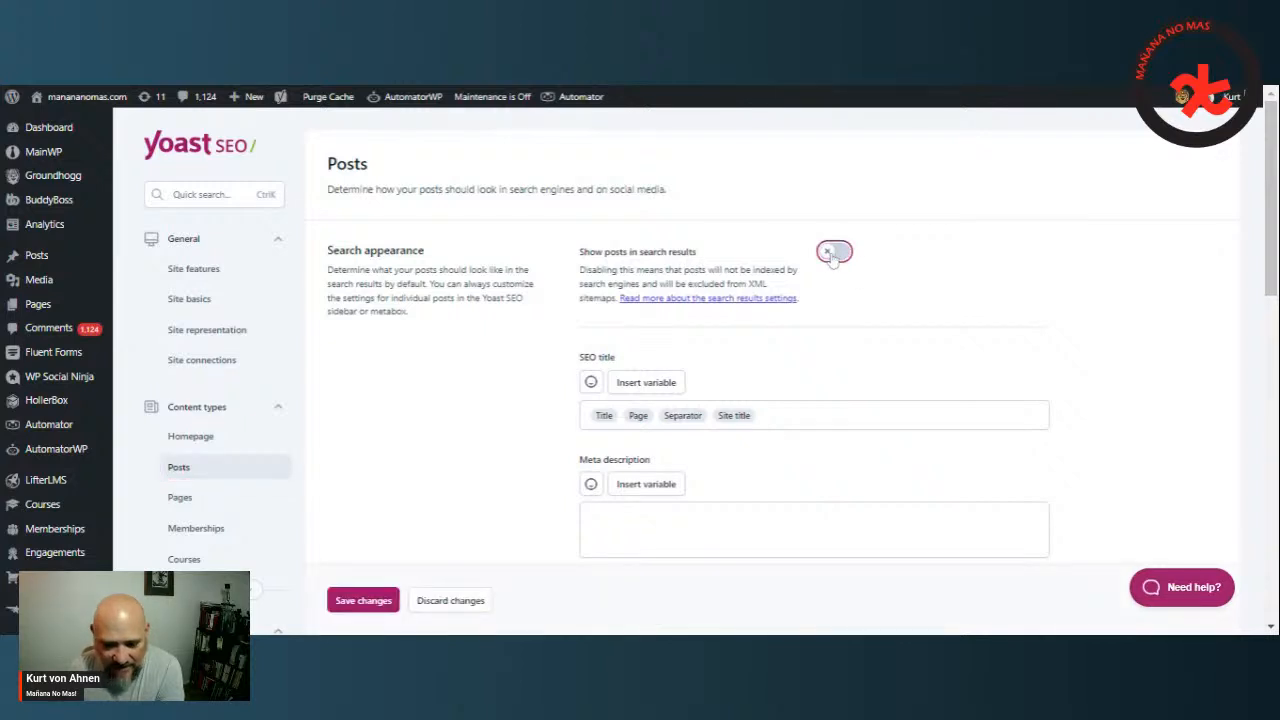
{"action": "left_click", "coordinate": [833, 253]}
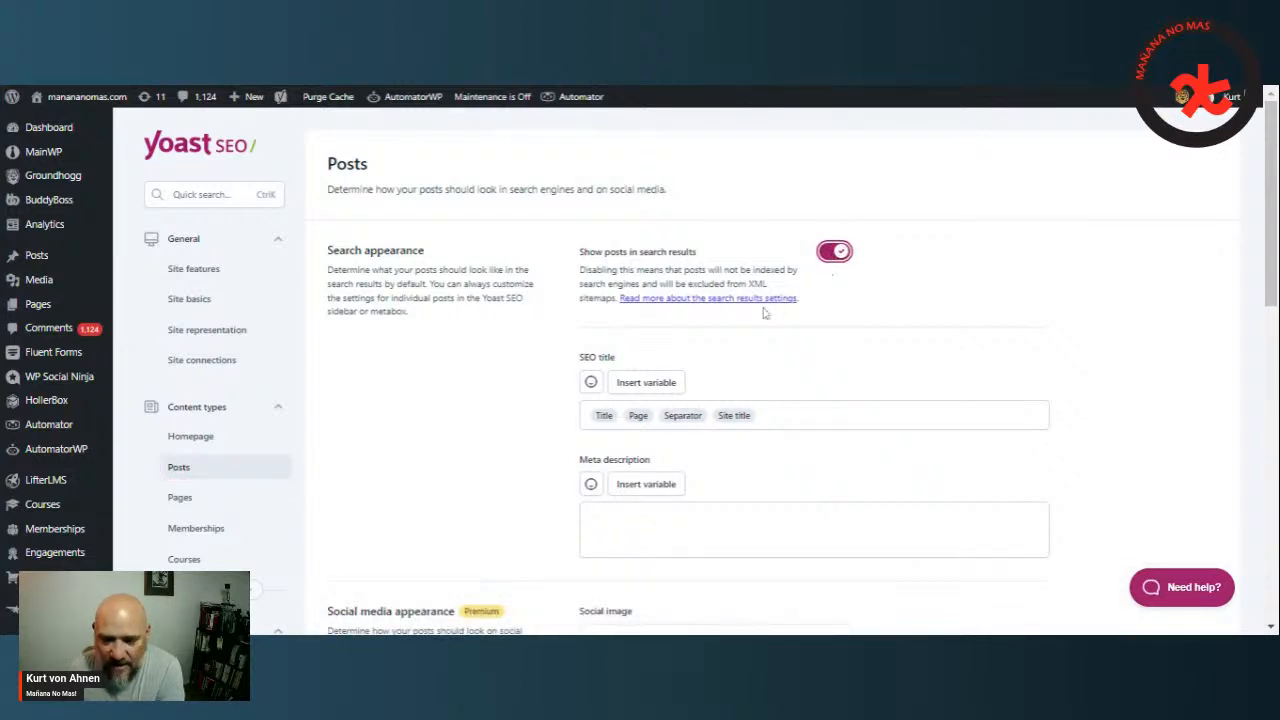
Step: Remove the Page, Separator and Site title variables from the posts' SEO title, keeping only Title
{"action": "scroll", "coordinate": [585, 385], "scroll_direction": "down", "scroll_amount": 1}
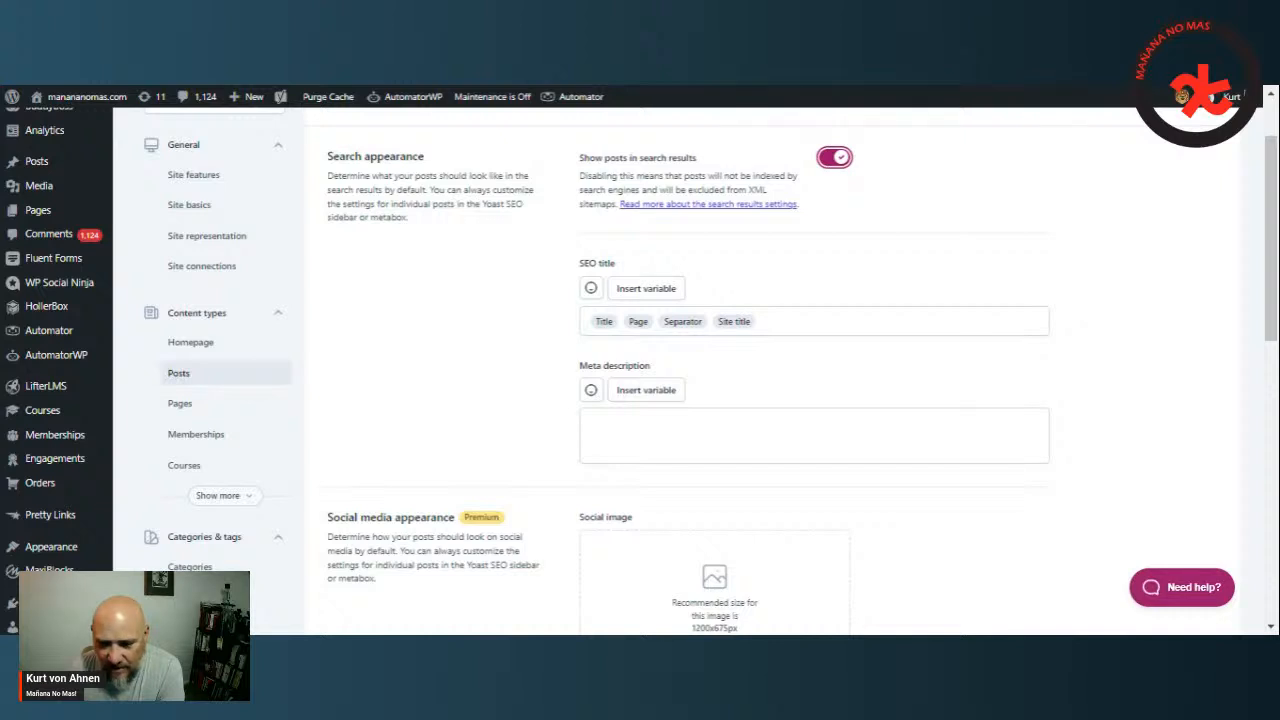
{"action": "left_click_drag", "start_coordinate": [760, 321], "coordinate": [627, 321]}
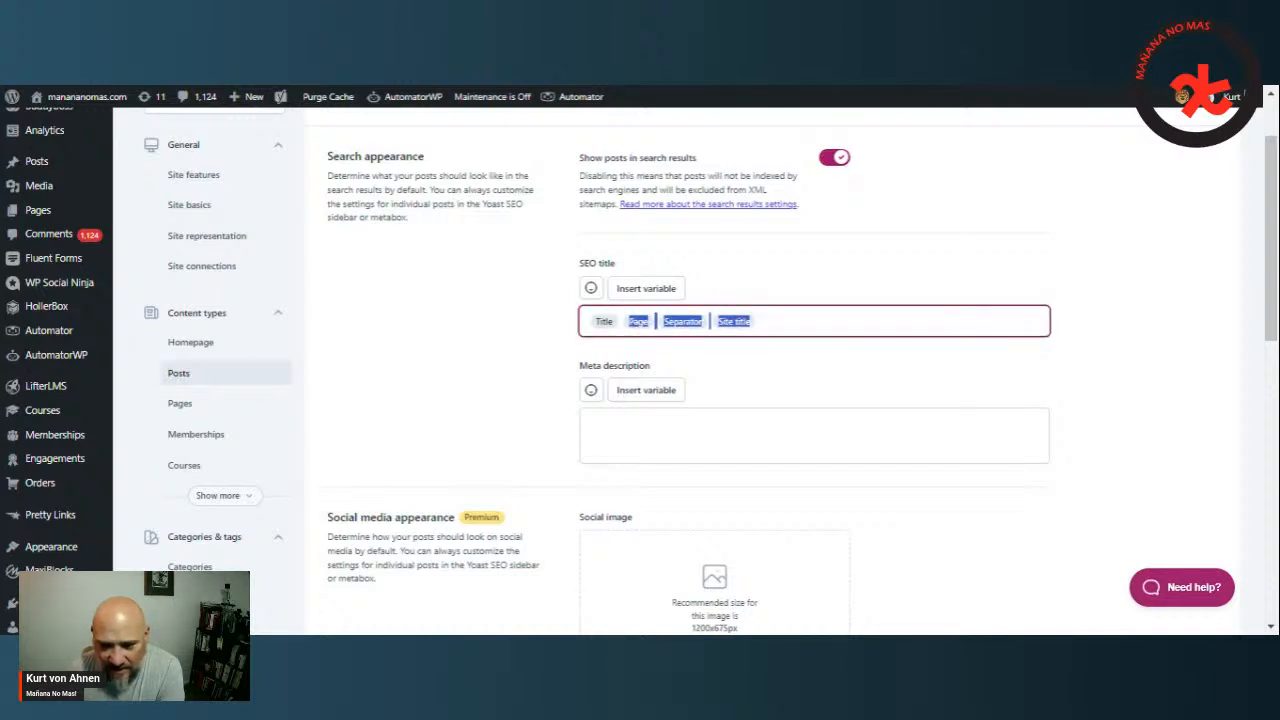
{"action": "scroll", "coordinate": [625, 330], "scroll_direction": "up", "scroll_amount": 1}
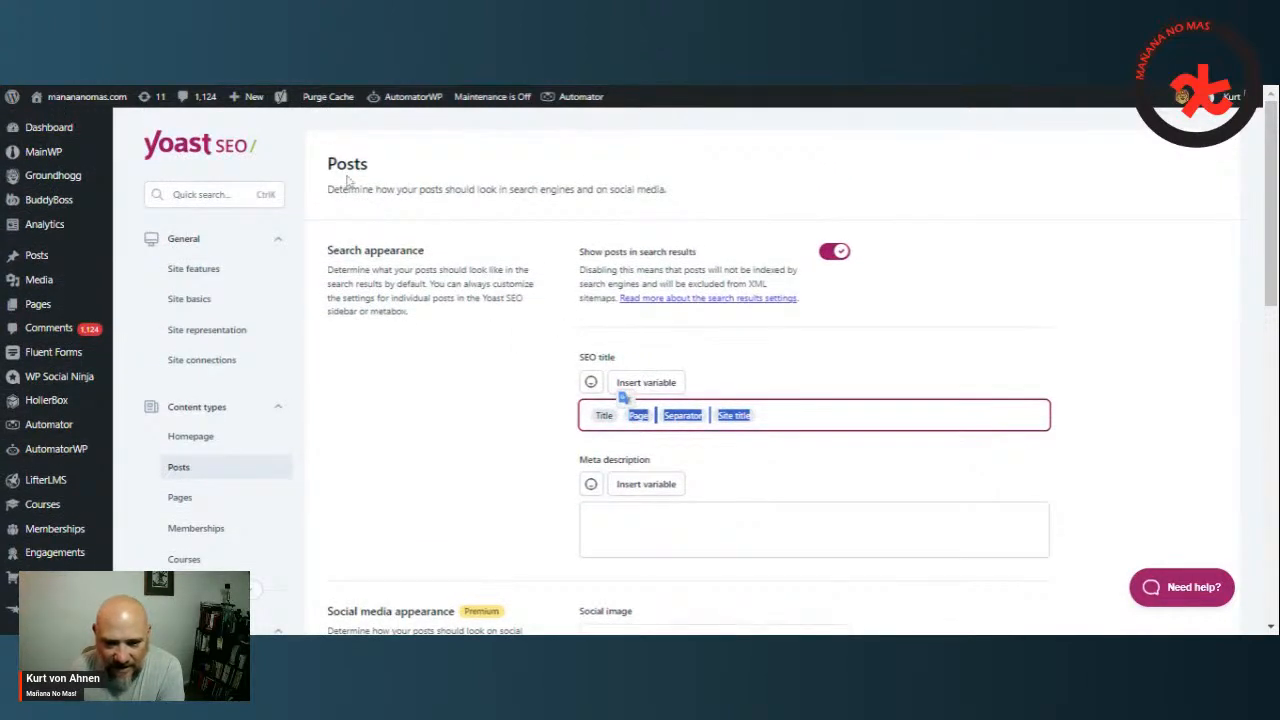
{"action": "scroll", "coordinate": [376, 181], "scroll_direction": "down", "scroll_amount": 2}
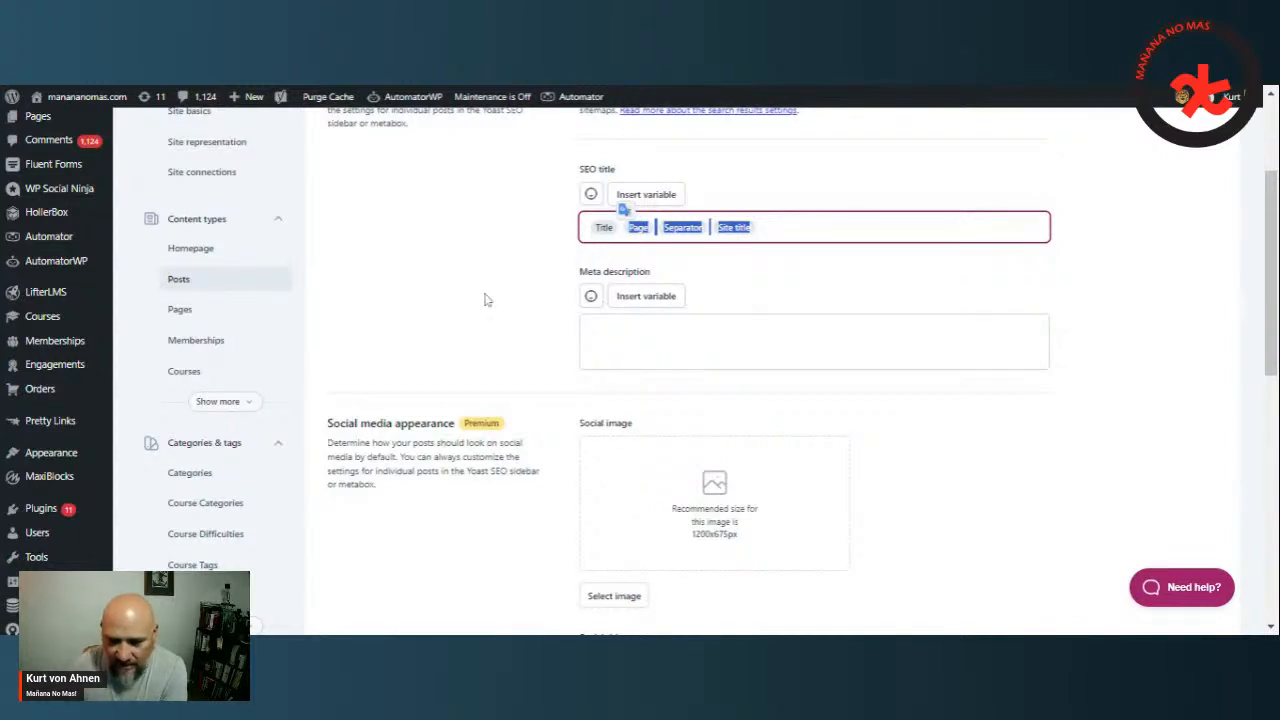
{"action": "key", "text": "BackSpace"}
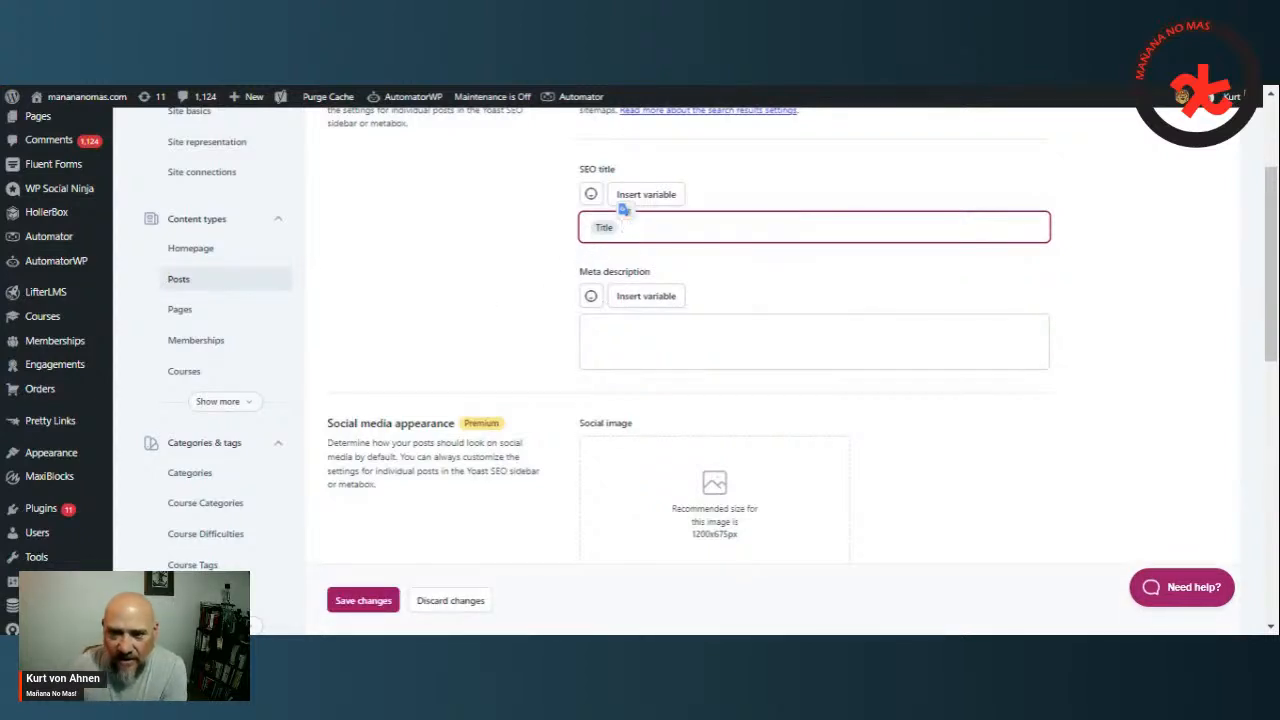
{"action": "left_click", "coordinate": [624, 210]}
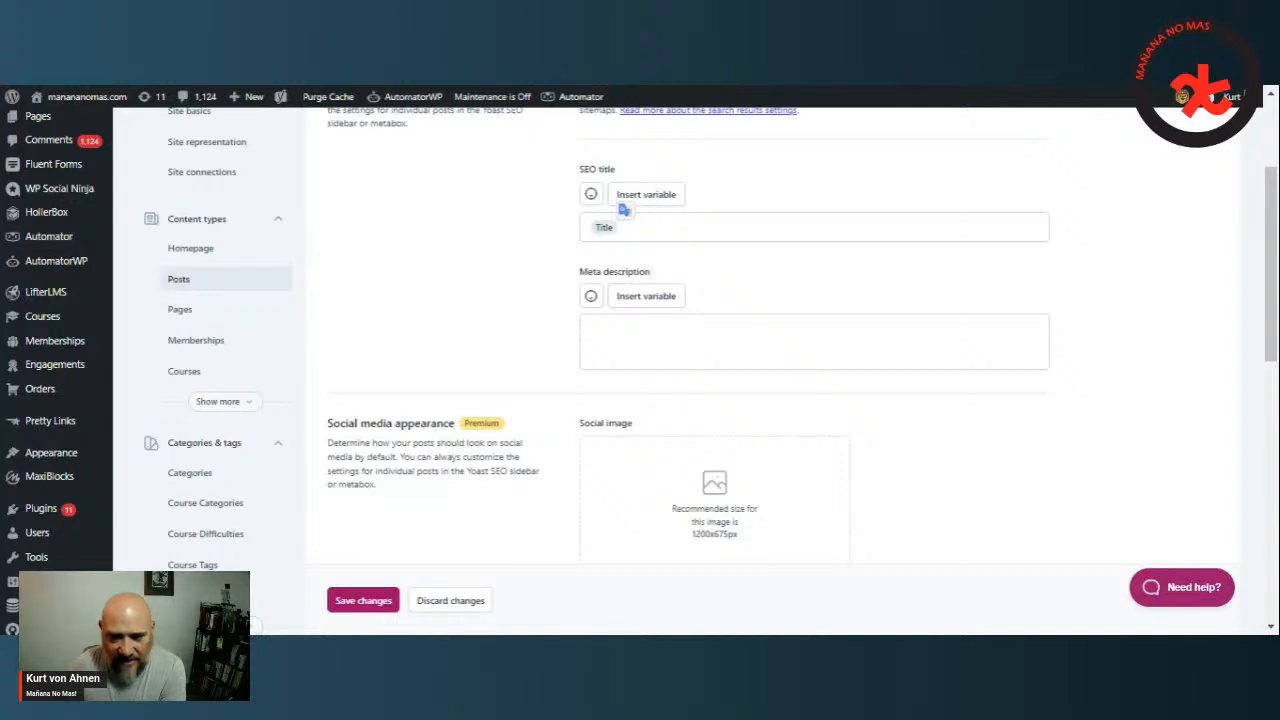
Step: Insert the Excerpt variable as the meta description for posts
{"action": "left_click", "coordinate": [640, 227]}
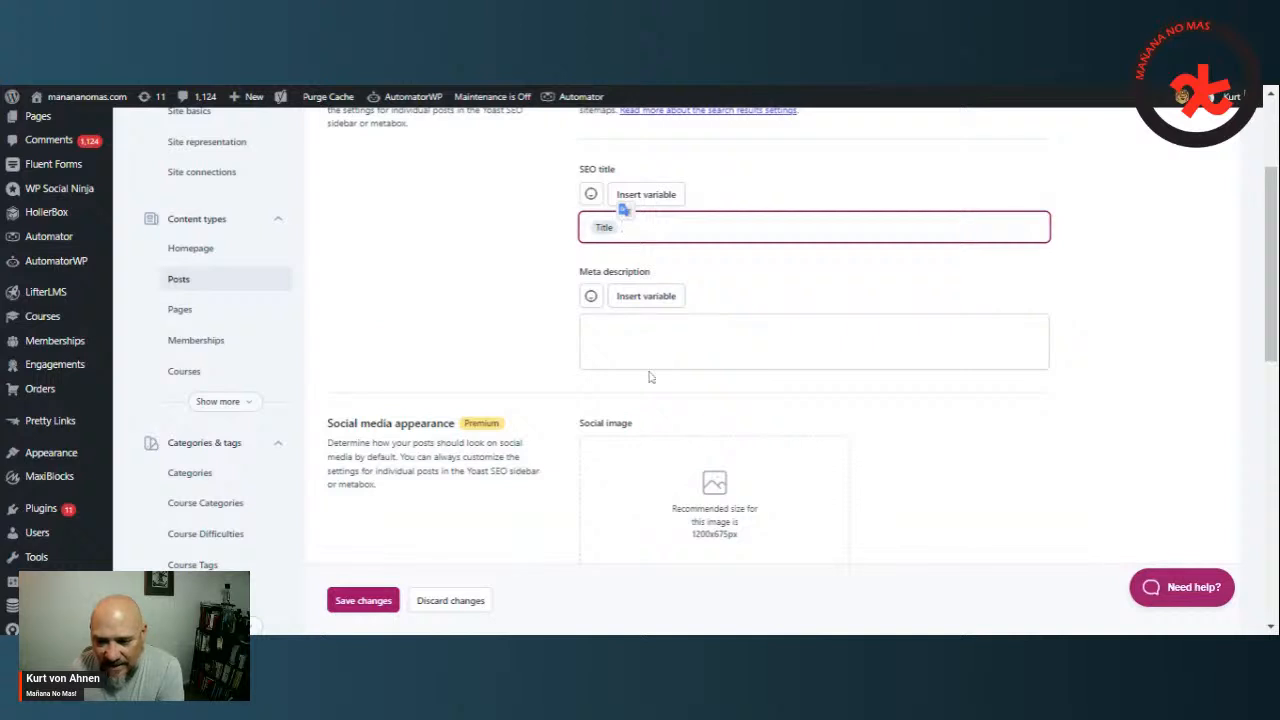
{"action": "left_click", "coordinate": [585, 332]}
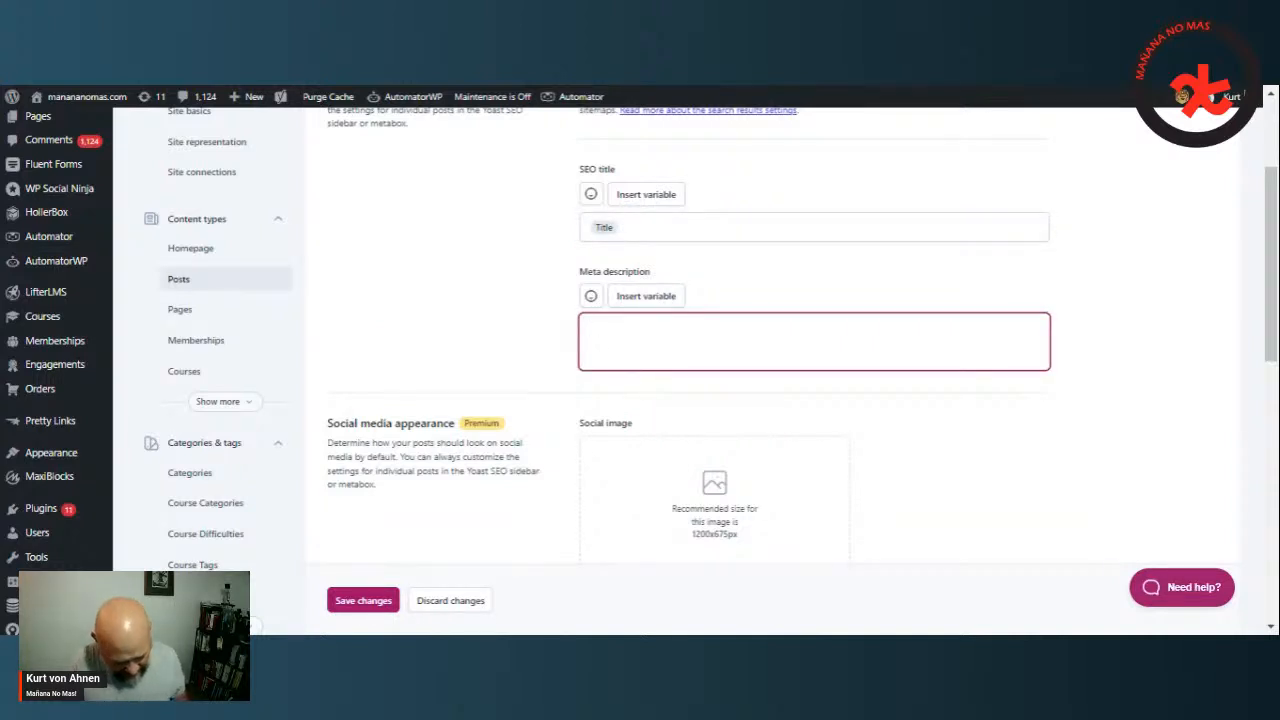
{"action": "type", "text": "%"}
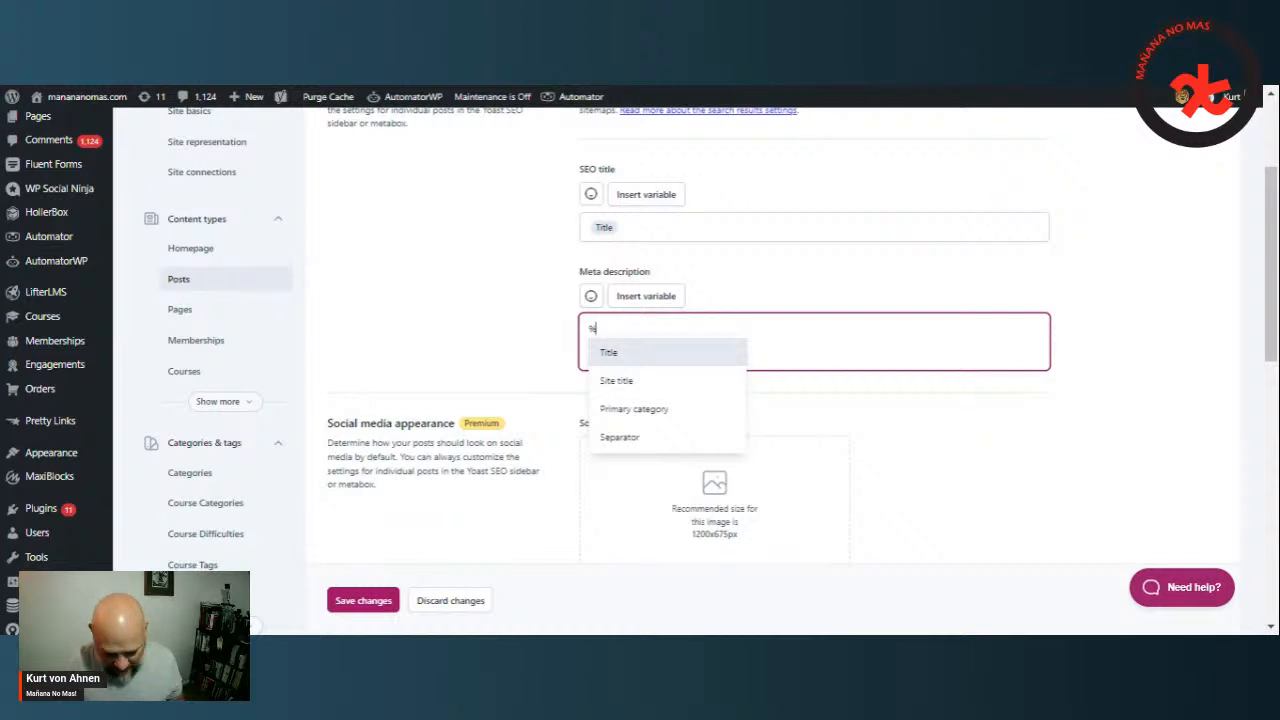
{"action": "type", "text": "excerpt"}
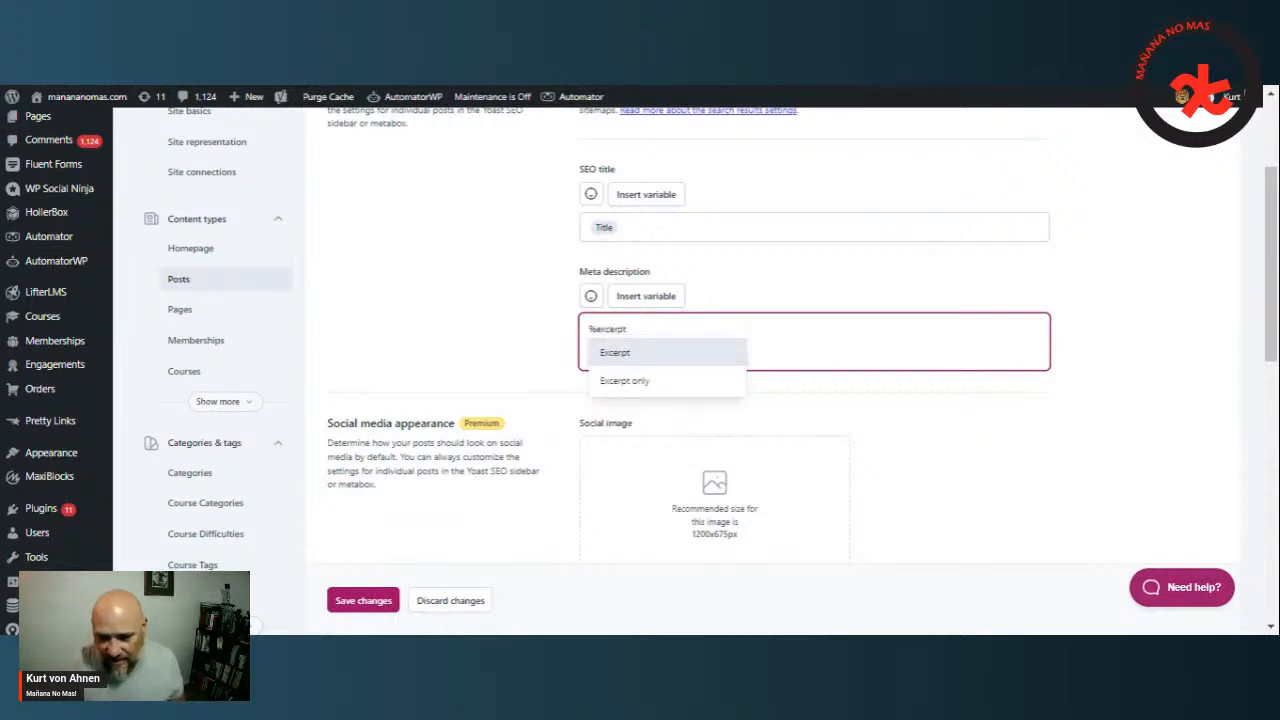
{"action": "left_click", "coordinate": [612, 356]}
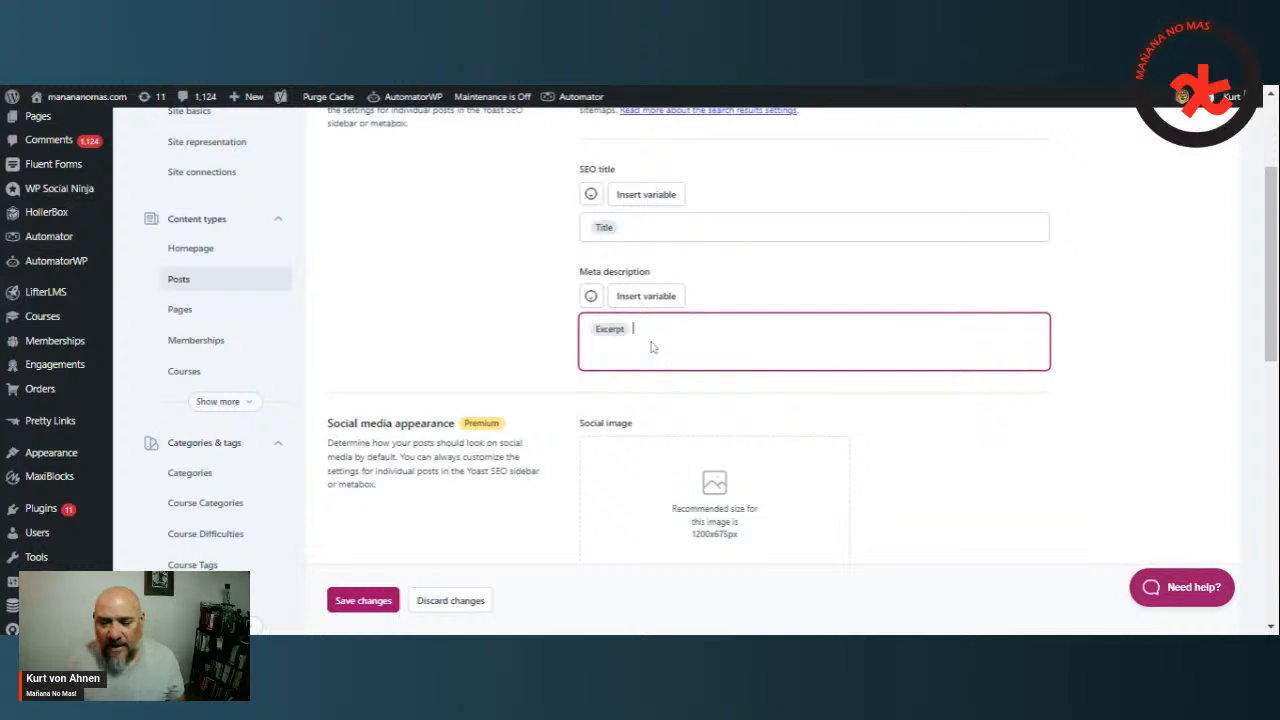
{"action": "scroll", "coordinate": [580, 310], "scroll_direction": "up", "scroll_amount": 1}
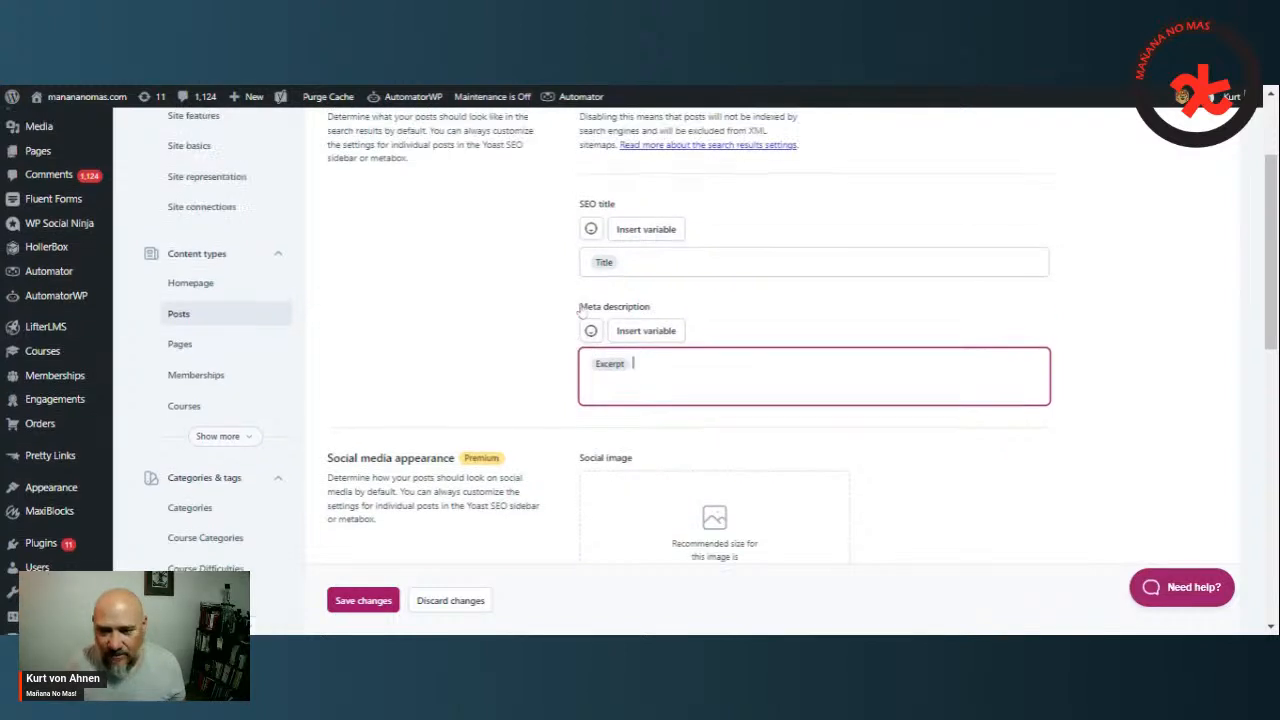
{"action": "scroll", "coordinate": [580, 310], "scroll_direction": "up", "scroll_amount": 1}
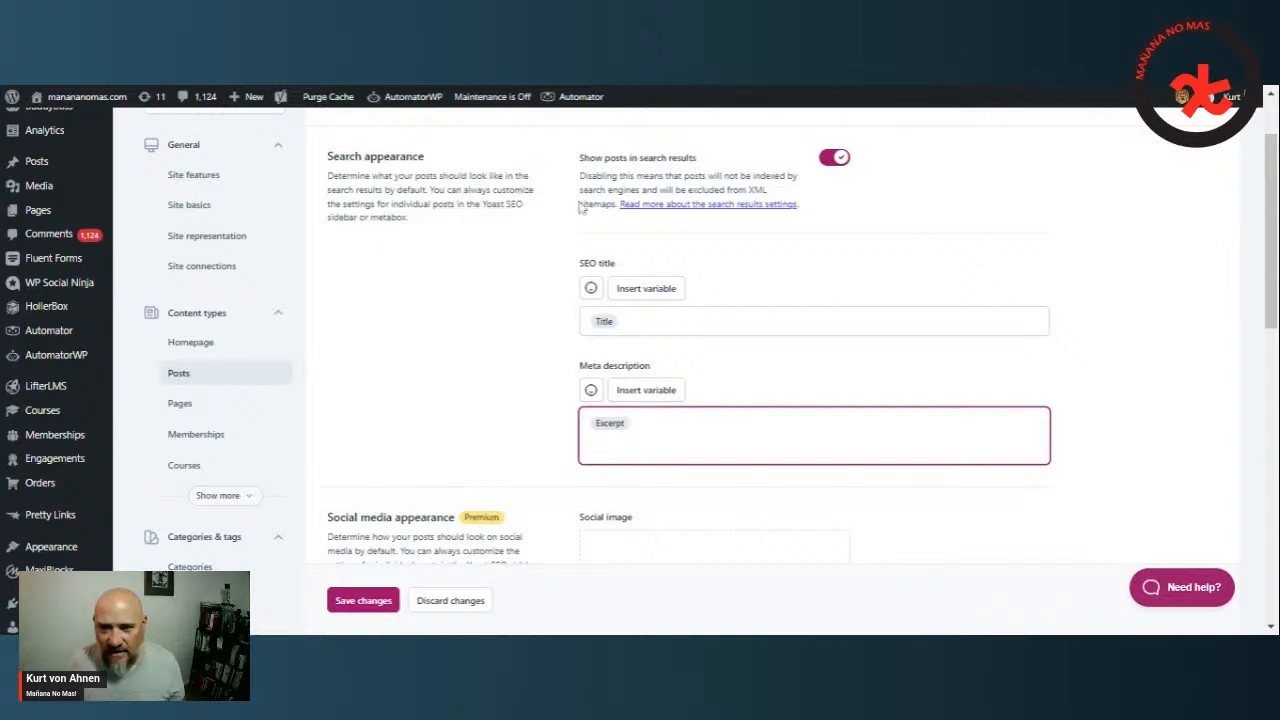
{"action": "left_click", "coordinate": [575, 90]}
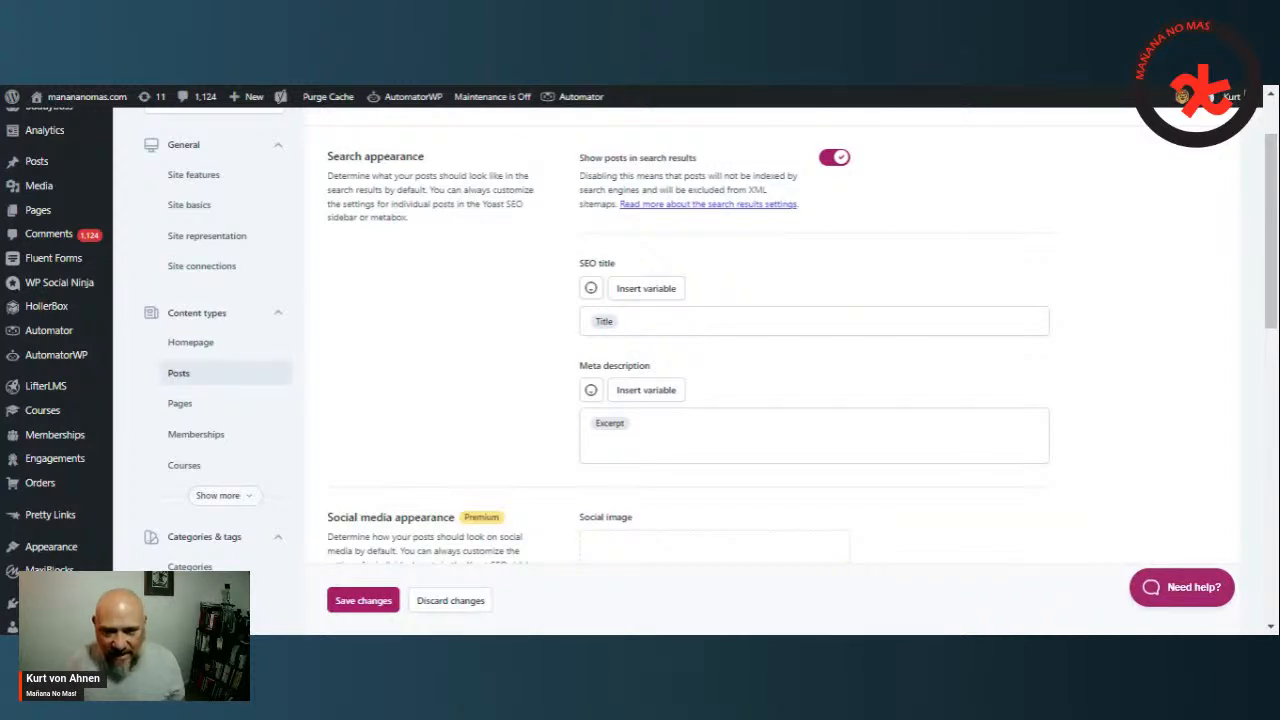
{"action": "left_click", "coordinate": [633, 422]}
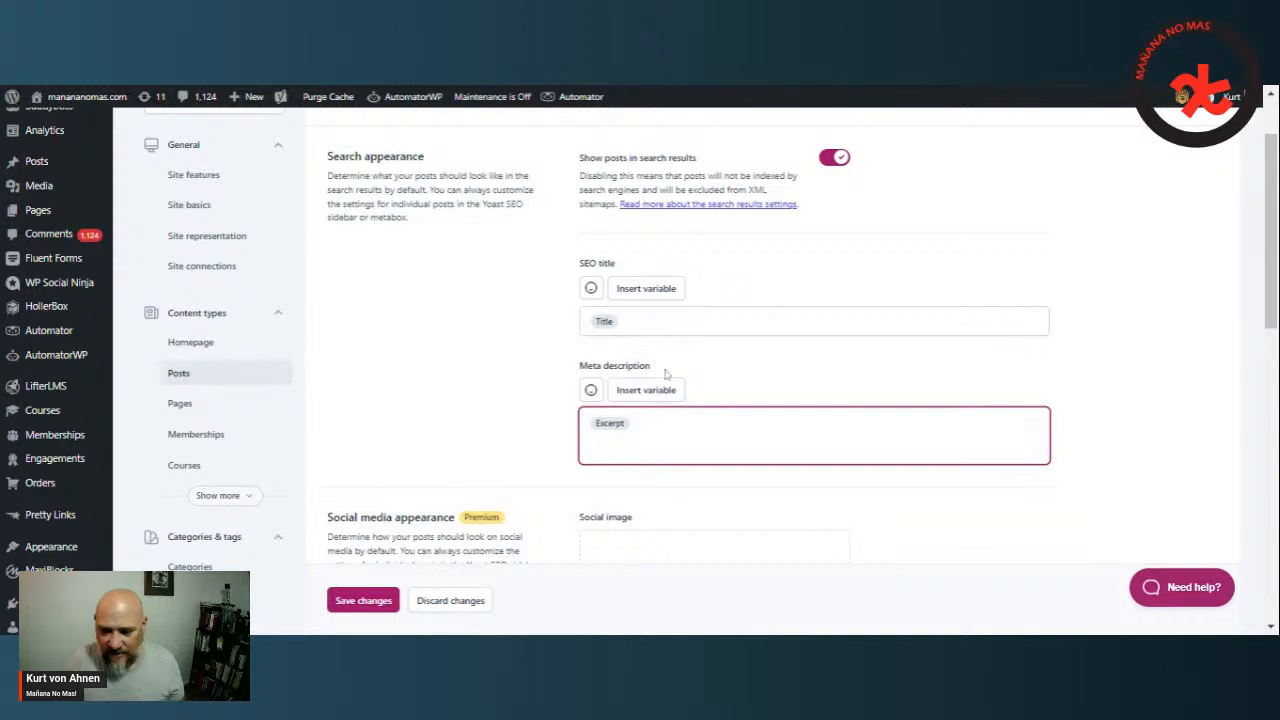
Step: Upload Logo_Color.jpg and set it as the social image for posts
{"action": "scroll", "coordinate": [650, 420], "scroll_direction": "down", "scroll_amount": 2}
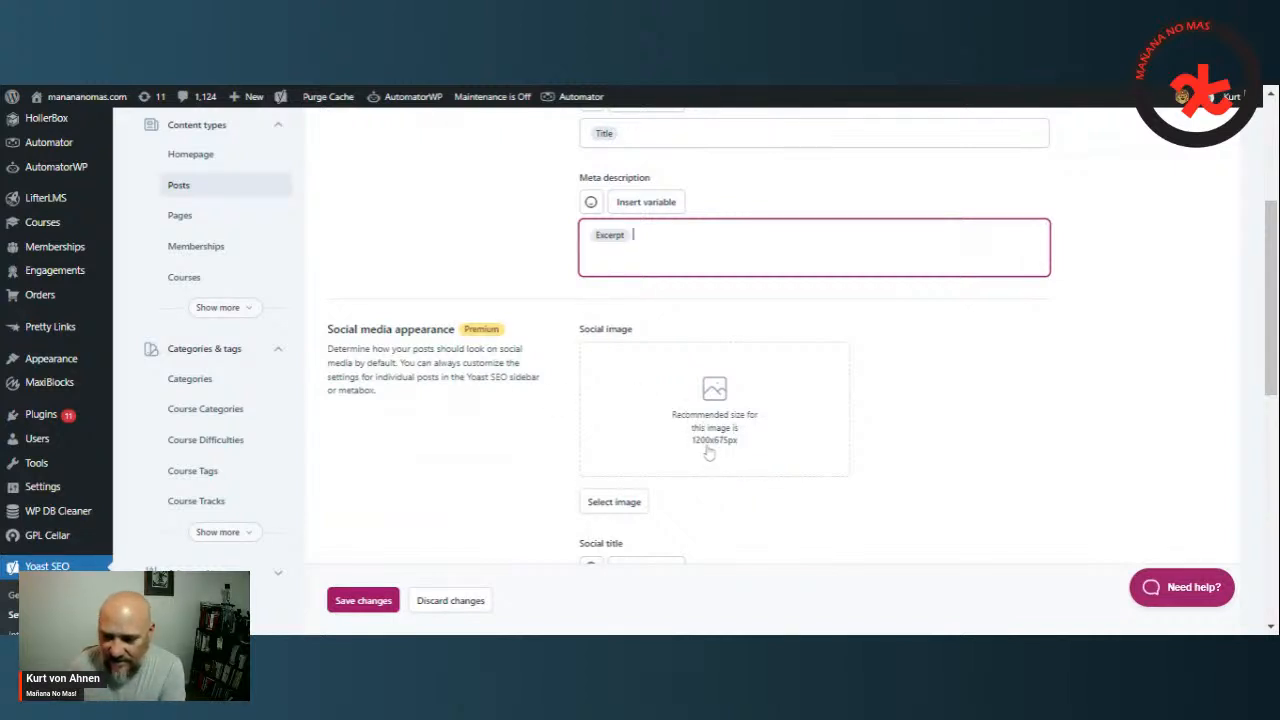
{"action": "left_click", "coordinate": [614, 502]}
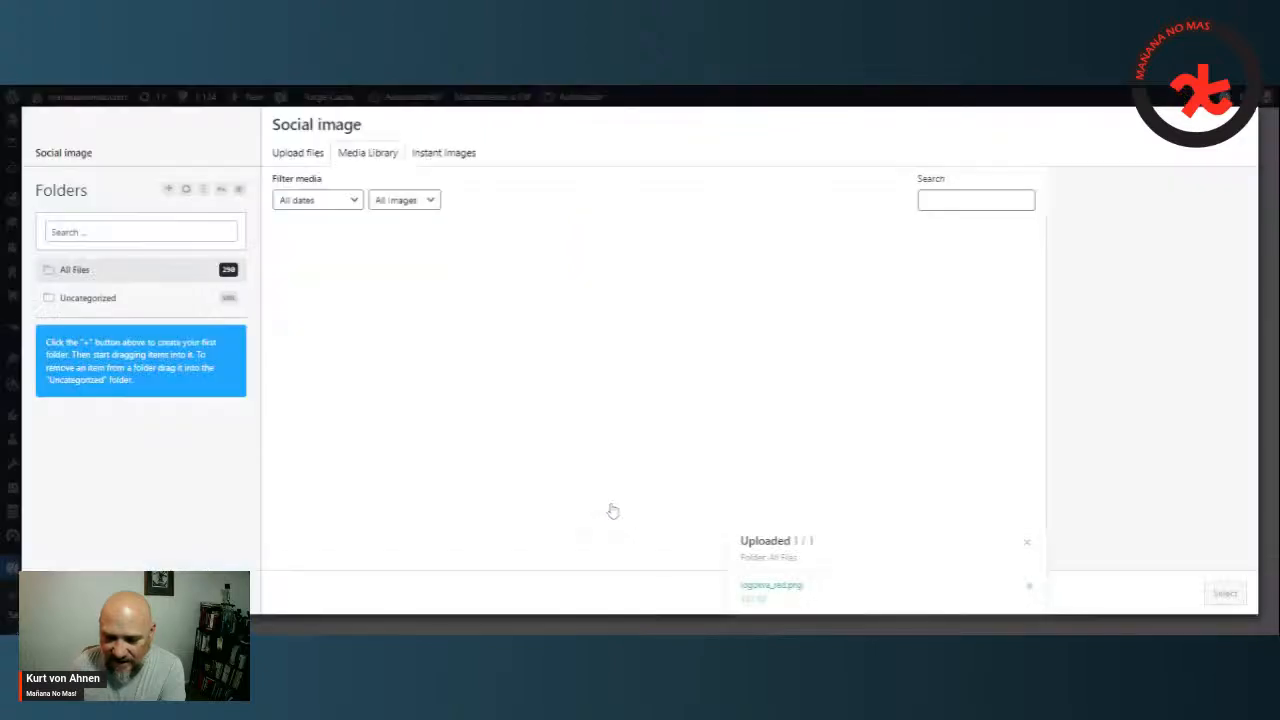
{"action": "left_click", "coordinate": [298, 154]}
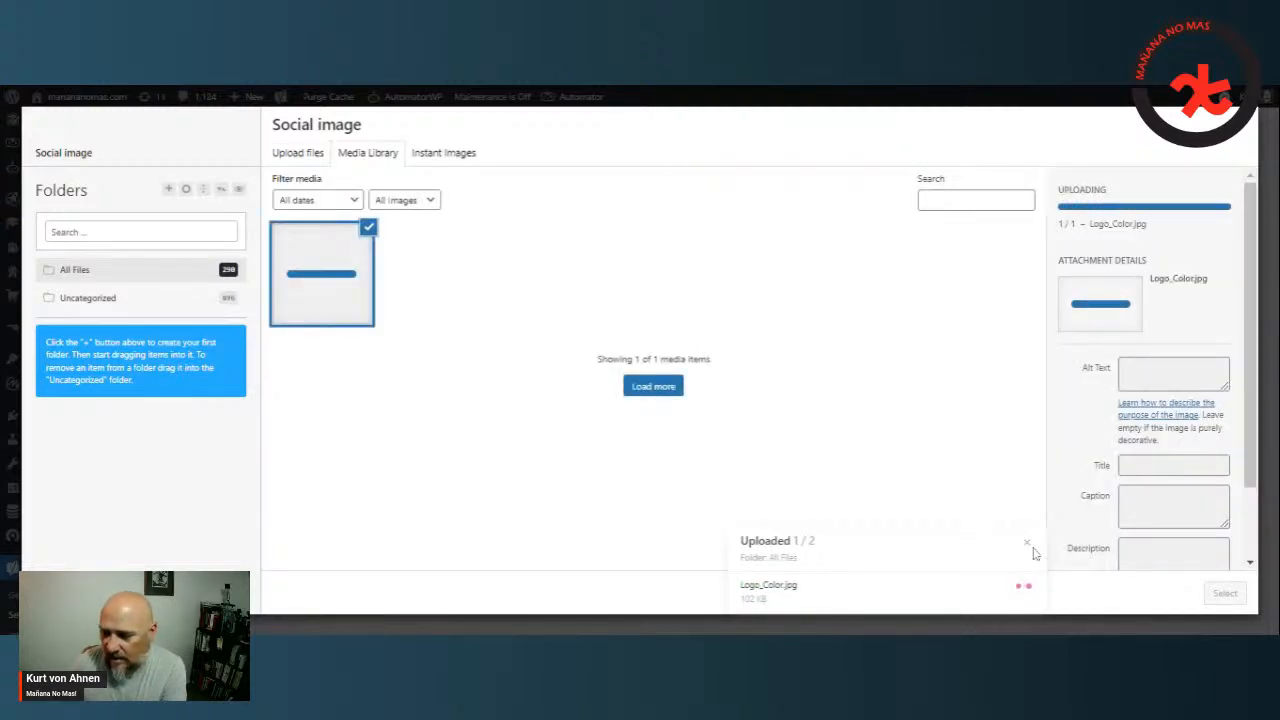
{"action": "left_click", "coordinate": [1226, 593]}
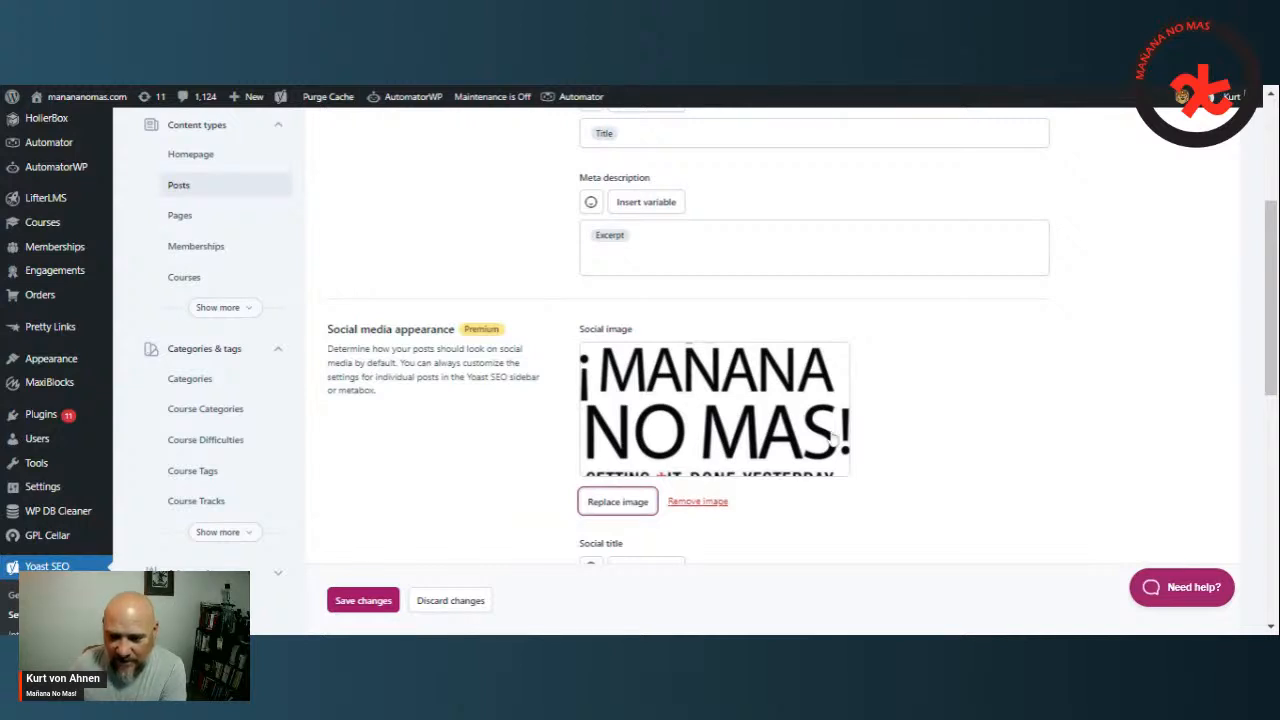
Step: Insert the Excerpt variable as the social description for posts
{"action": "scroll", "coordinate": [515, 465], "scroll_direction": "down", "scroll_amount": 2}
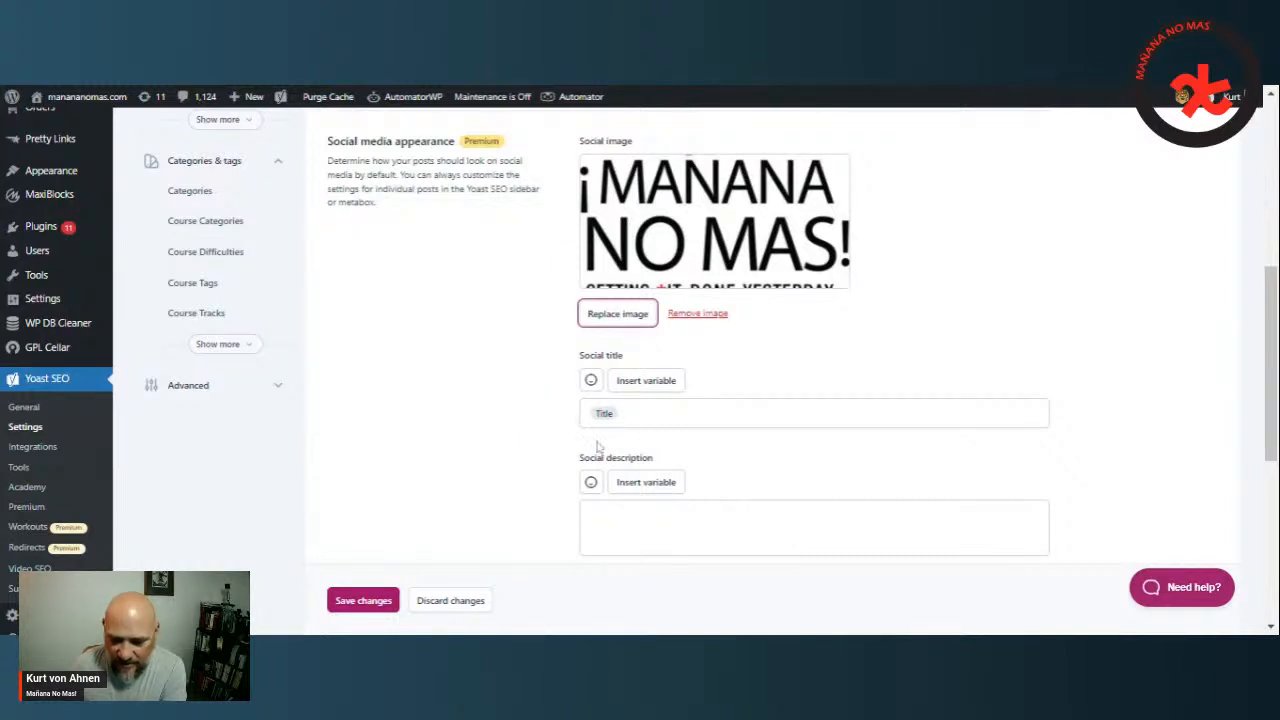
{"action": "scroll", "coordinate": [500, 466], "scroll_direction": "down", "scroll_amount": 2}
{"action": "left_click", "coordinate": [814, 340]}
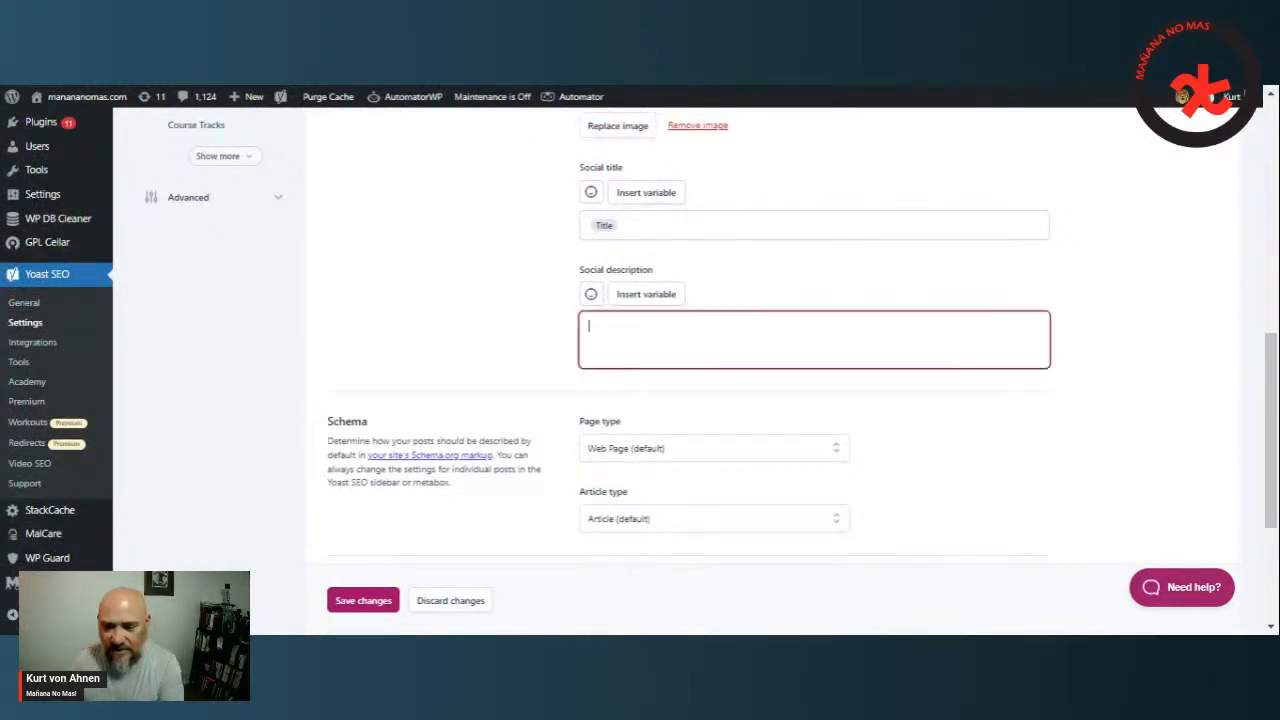
{"action": "type", "text": "%excerpt"}
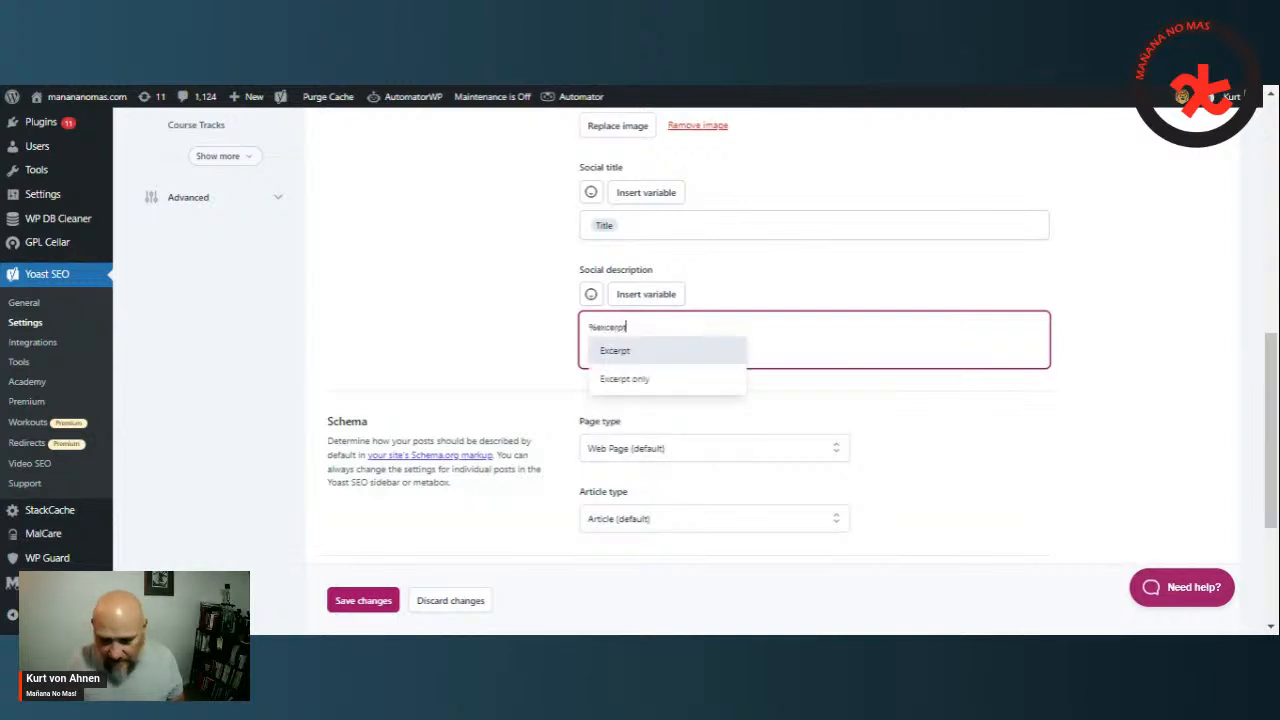
{"action": "left_click", "coordinate": [615, 358]}
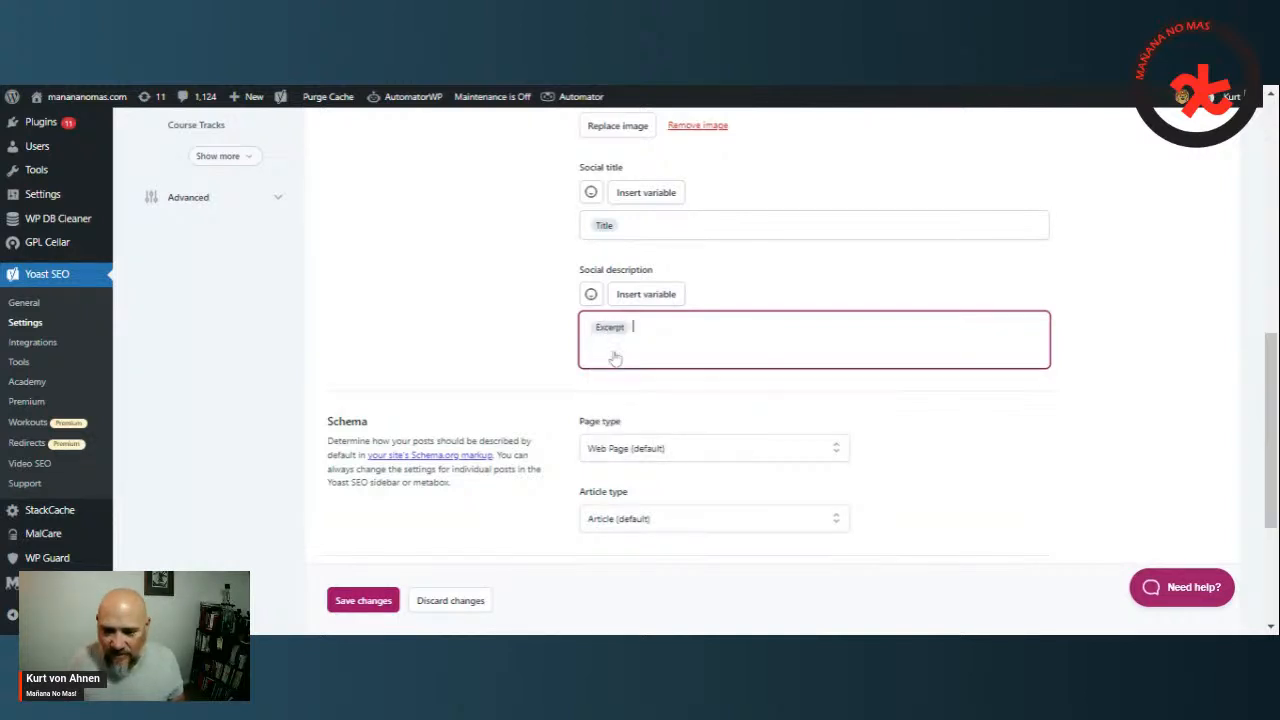
Step: Look through the schema page type options for posts, keeping Web Page (default) selected
{"action": "scroll", "coordinate": [532, 400], "scroll_direction": "down", "scroll_amount": 3}
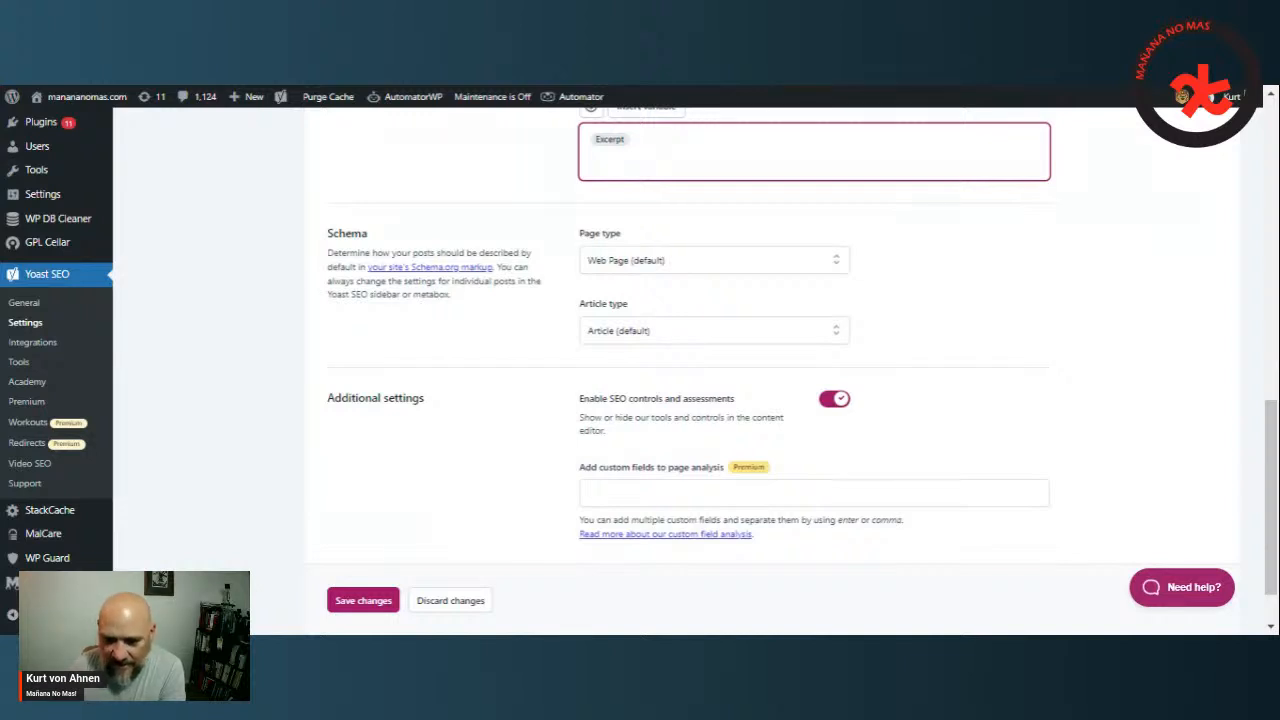
{"action": "left_click", "coordinate": [838, 261]}
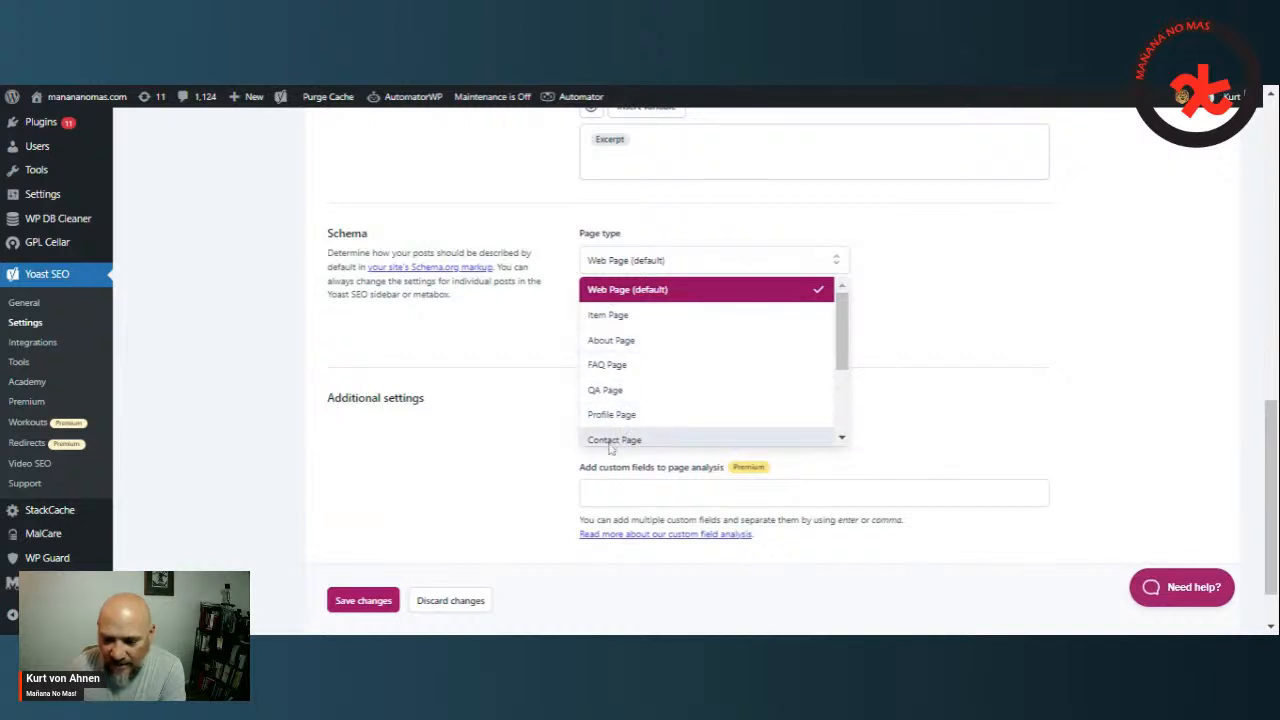
{"action": "scroll", "coordinate": [612, 430], "scroll_direction": "down", "scroll_amount": 2}
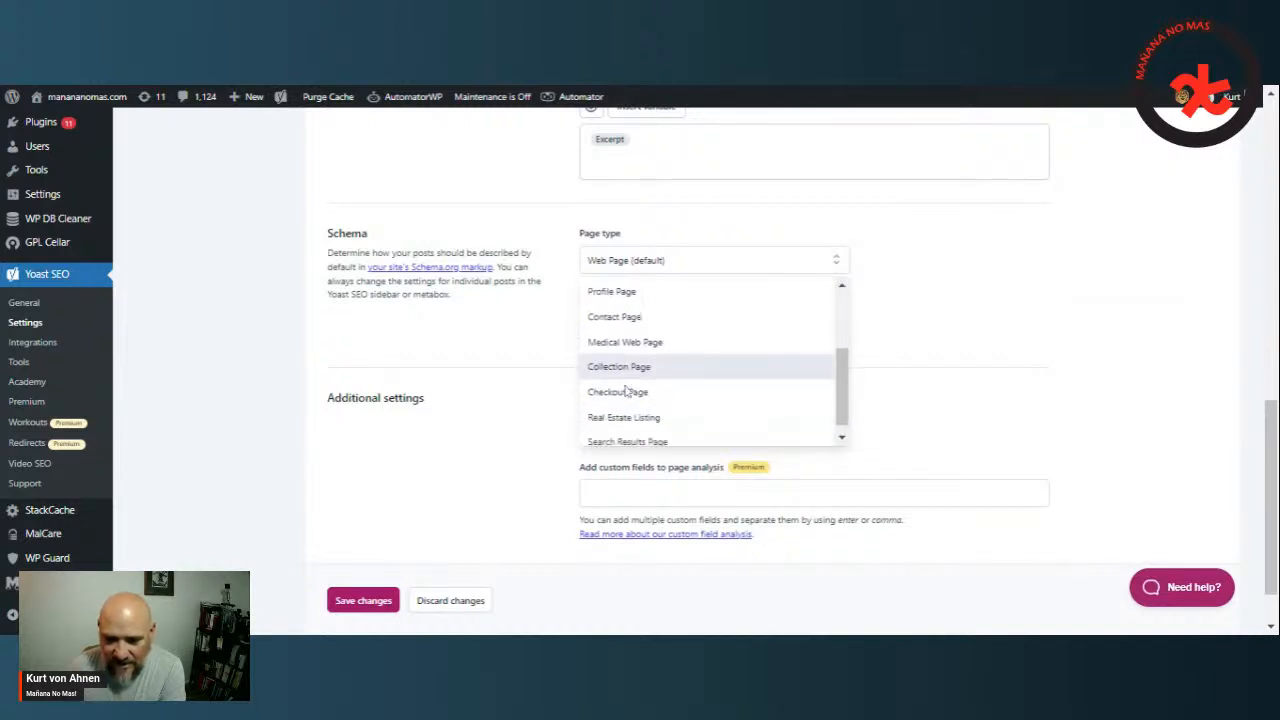
{"action": "scroll", "coordinate": [640, 405], "scroll_direction": "down", "scroll_amount": 2}
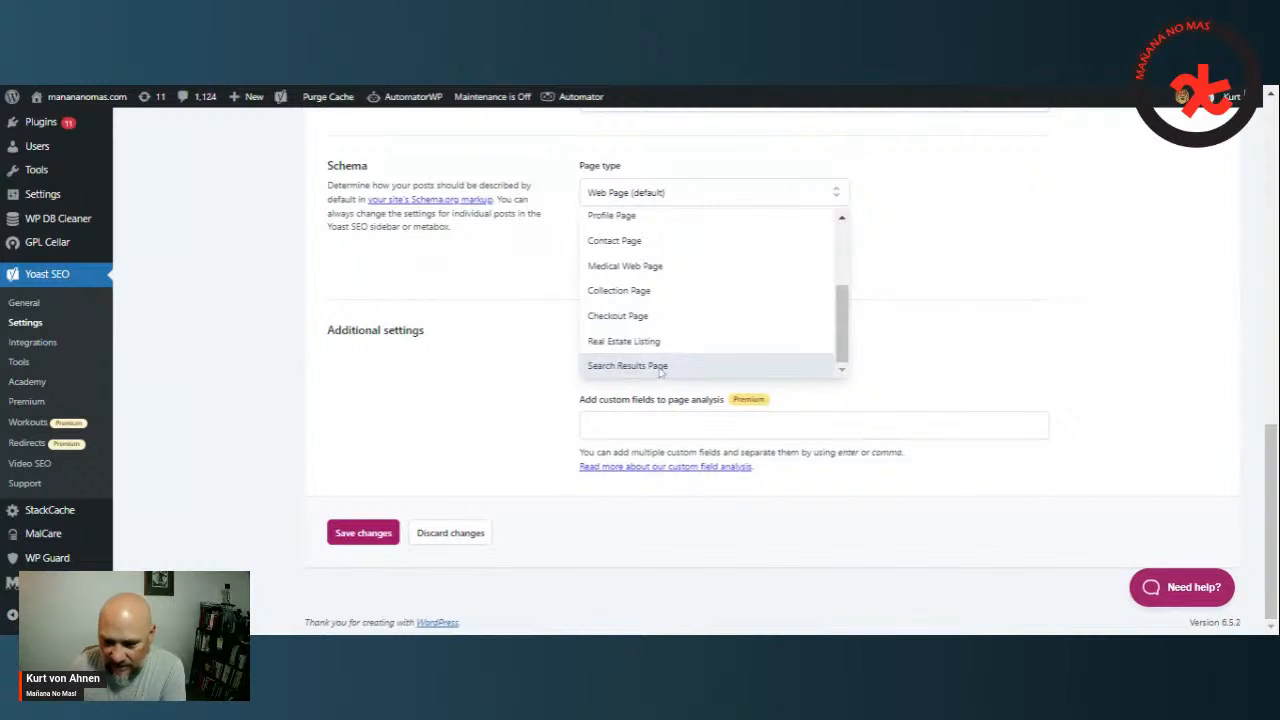
{"action": "scroll", "coordinate": [655, 350], "scroll_direction": "up", "scroll_amount": 3}
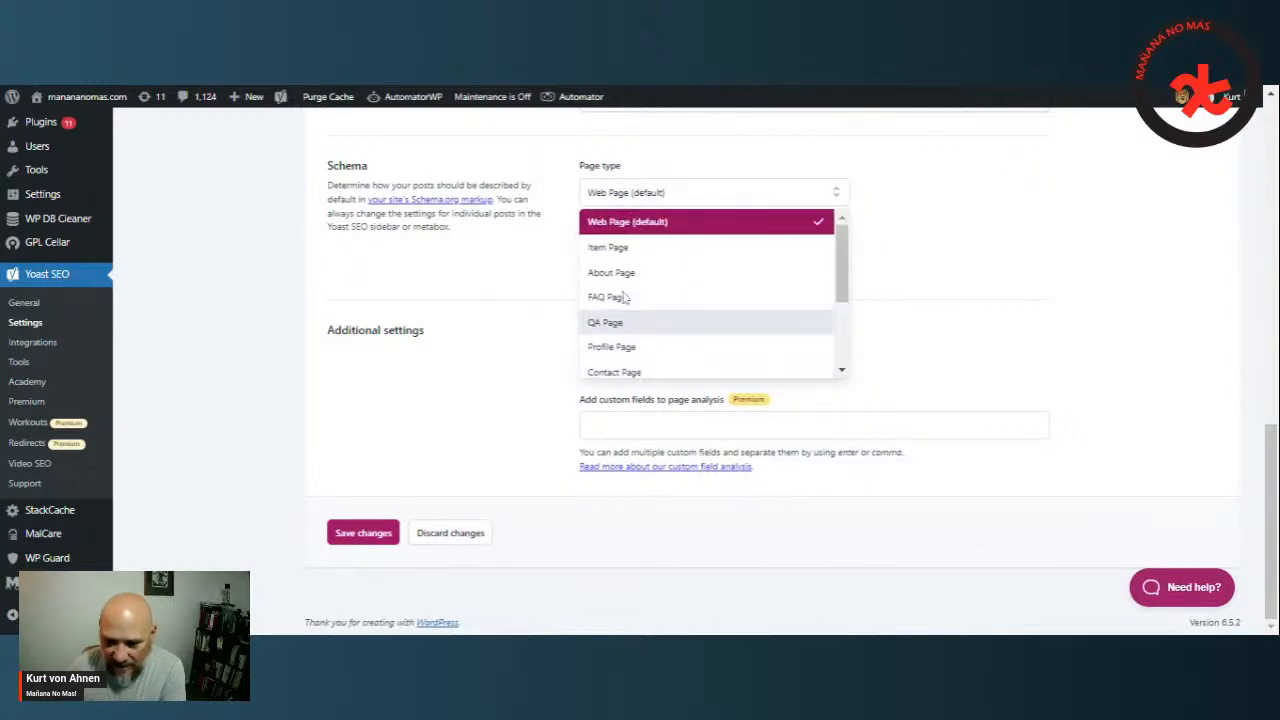
{"action": "left_click", "coordinate": [615, 228]}
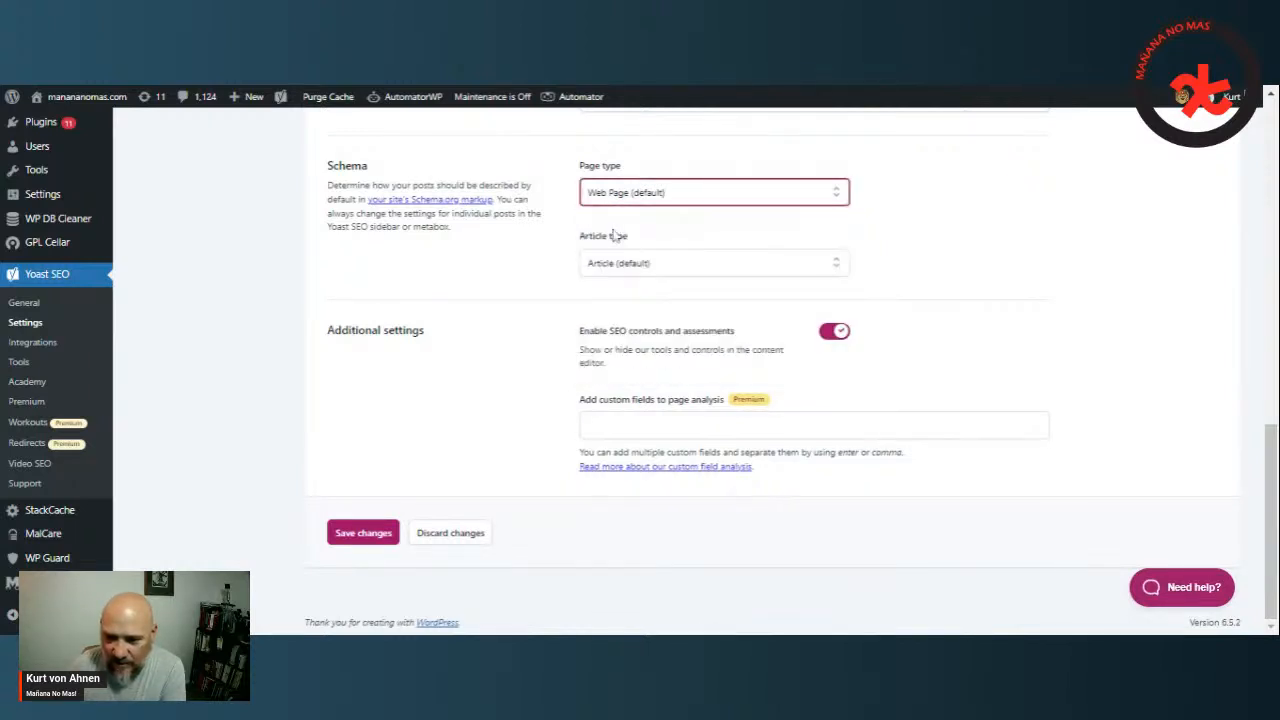
Step: Try Blog Post as the schema article type for posts, and return the selection to Article (default)
{"action": "left_click", "coordinate": [682, 266]}
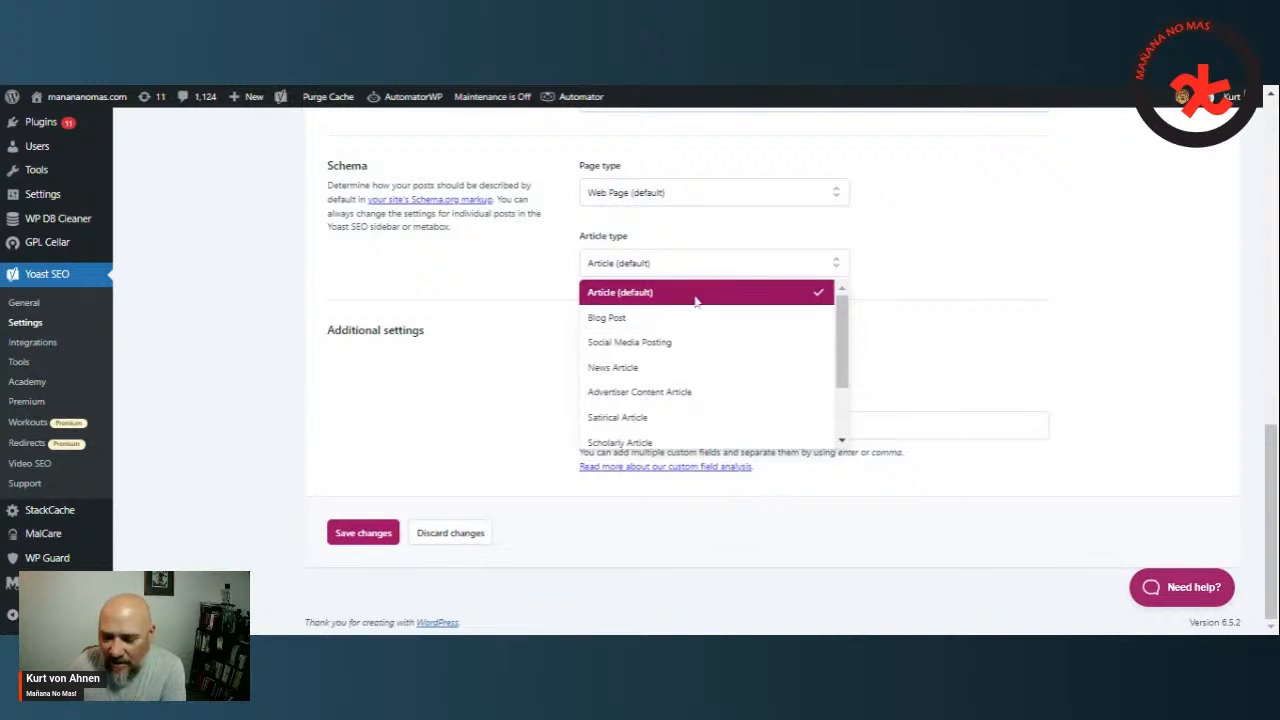
{"action": "left_click", "coordinate": [626, 320]}
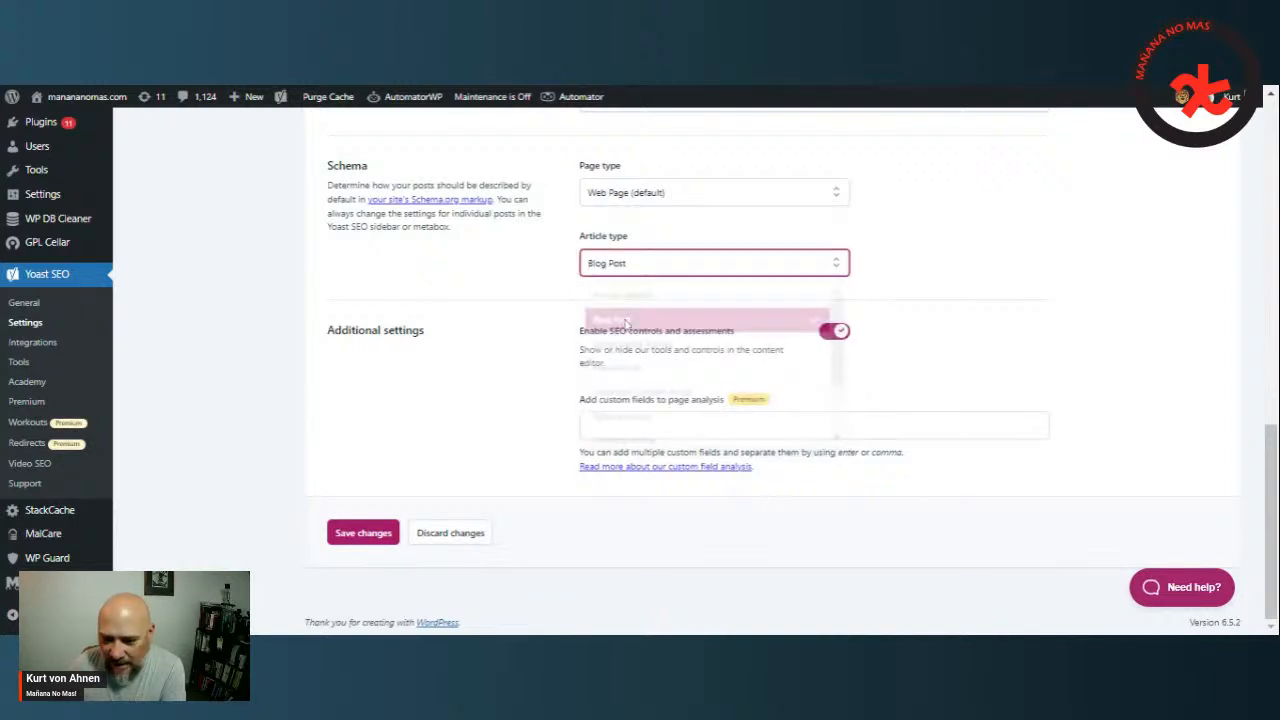
{"action": "left_click", "coordinate": [620, 265]}
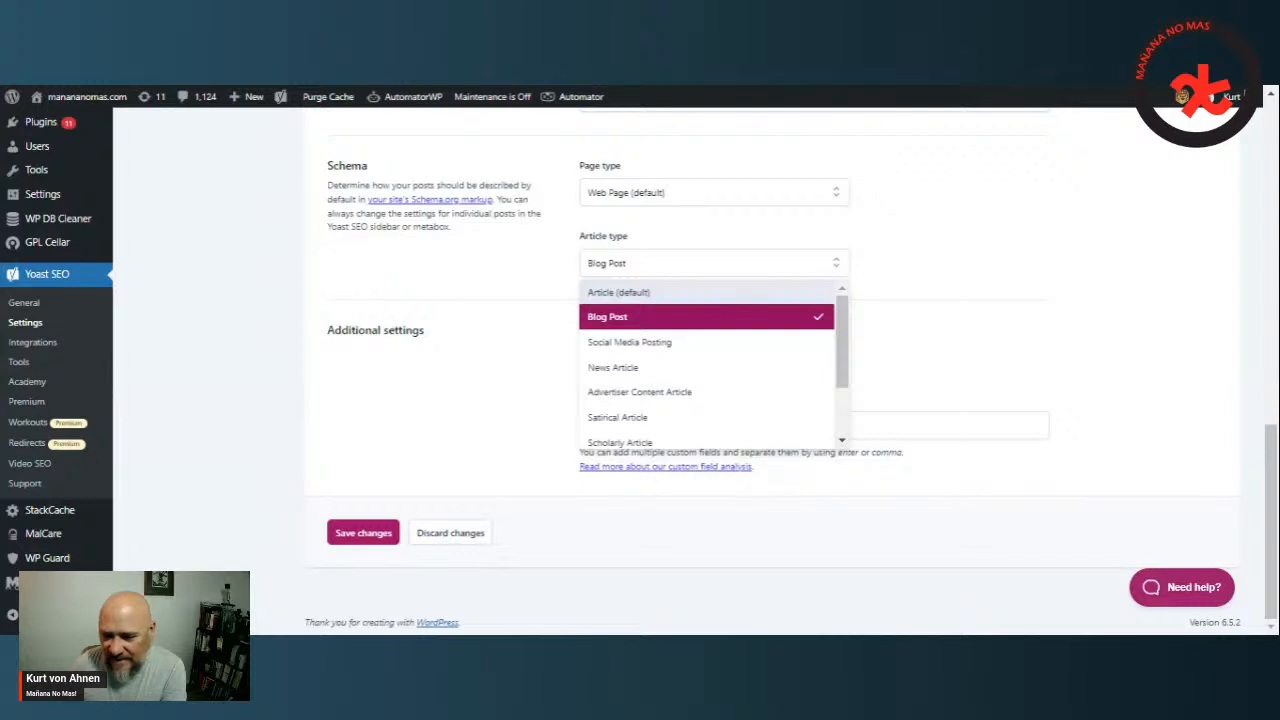
{"action": "left_click", "coordinate": [606, 292]}
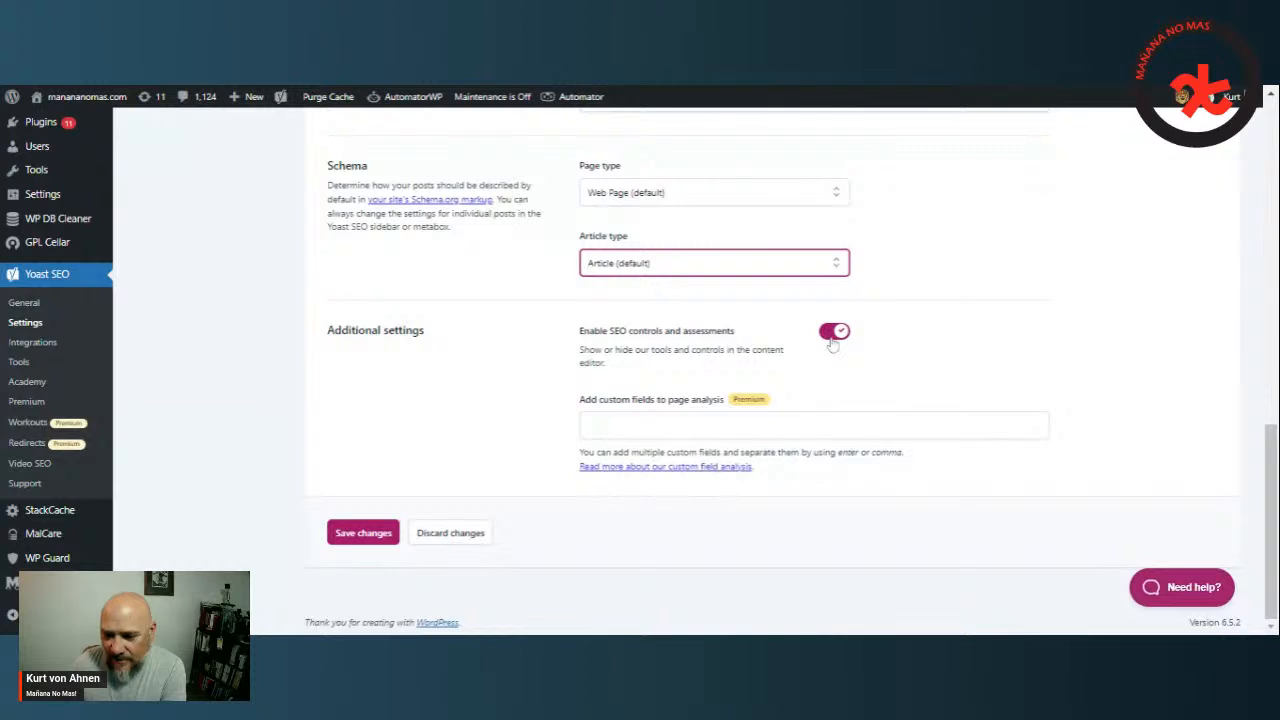
Step: Save the changes to the Posts settings and open the Pages content type settings
{"action": "left_click", "coordinate": [366, 533]}
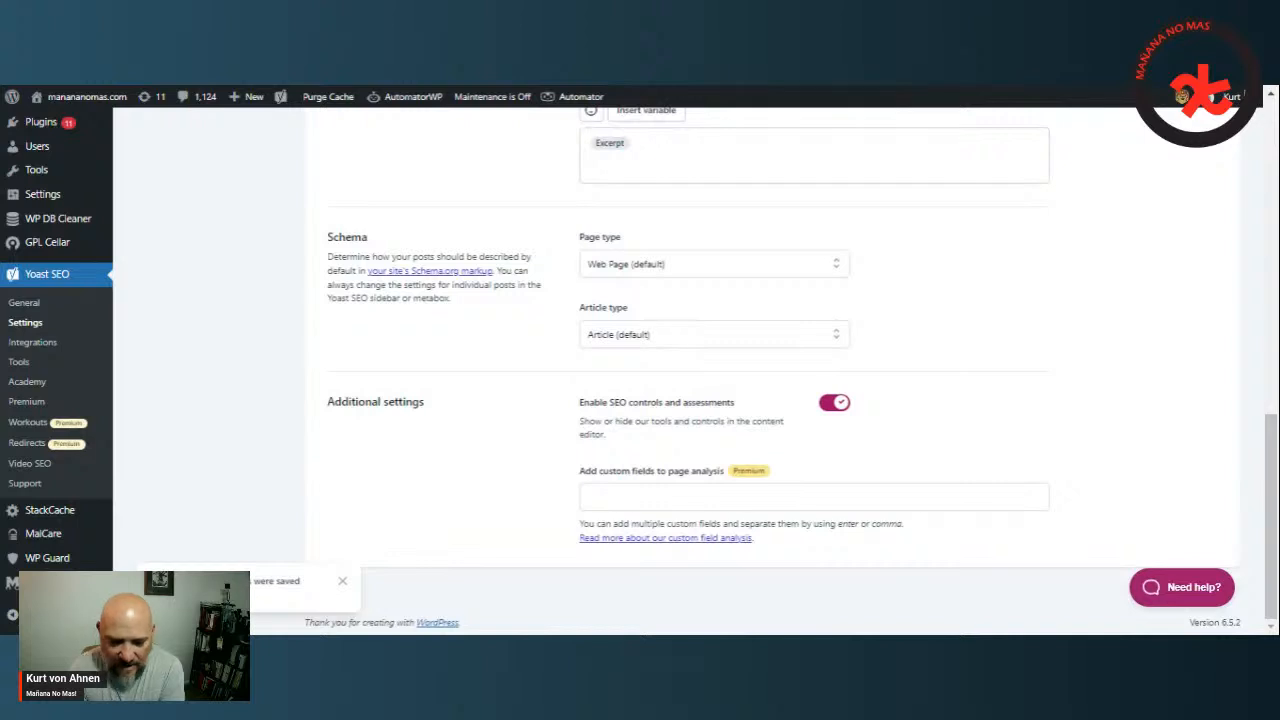
{"action": "scroll", "coordinate": [315, 405], "scroll_direction": "up", "scroll_amount": 6}
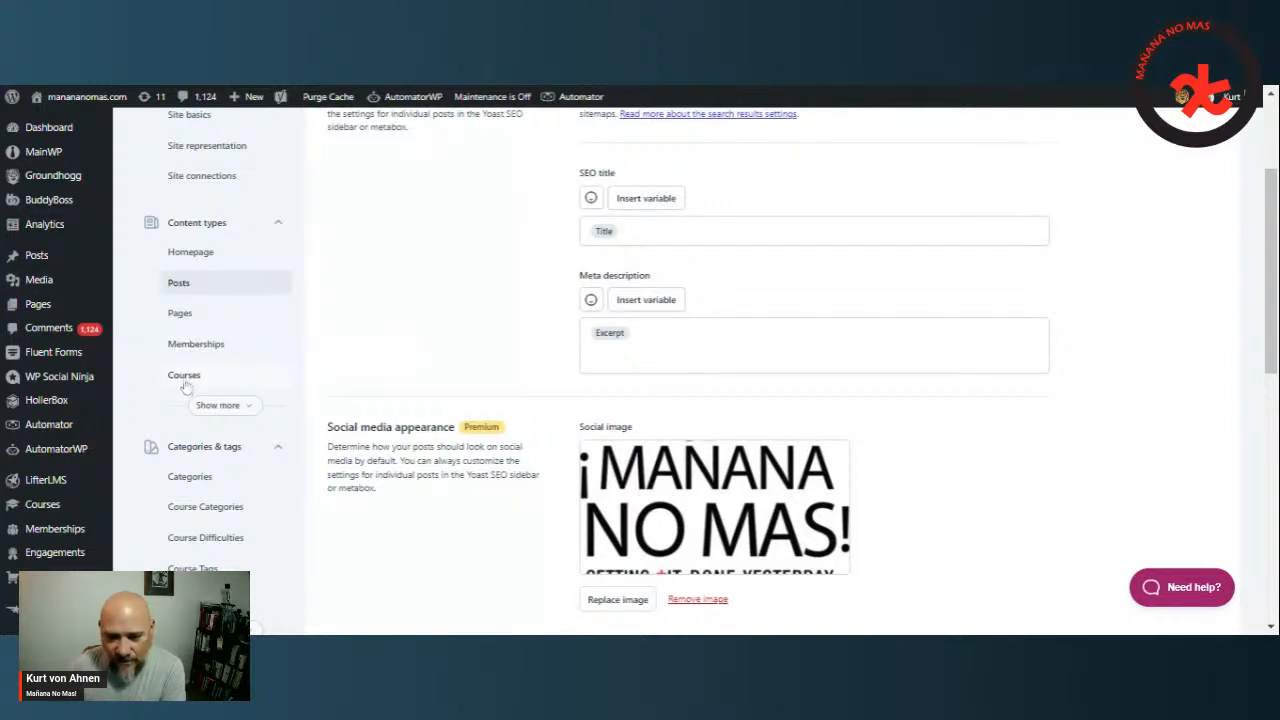
{"action": "left_click", "coordinate": [182, 314]}
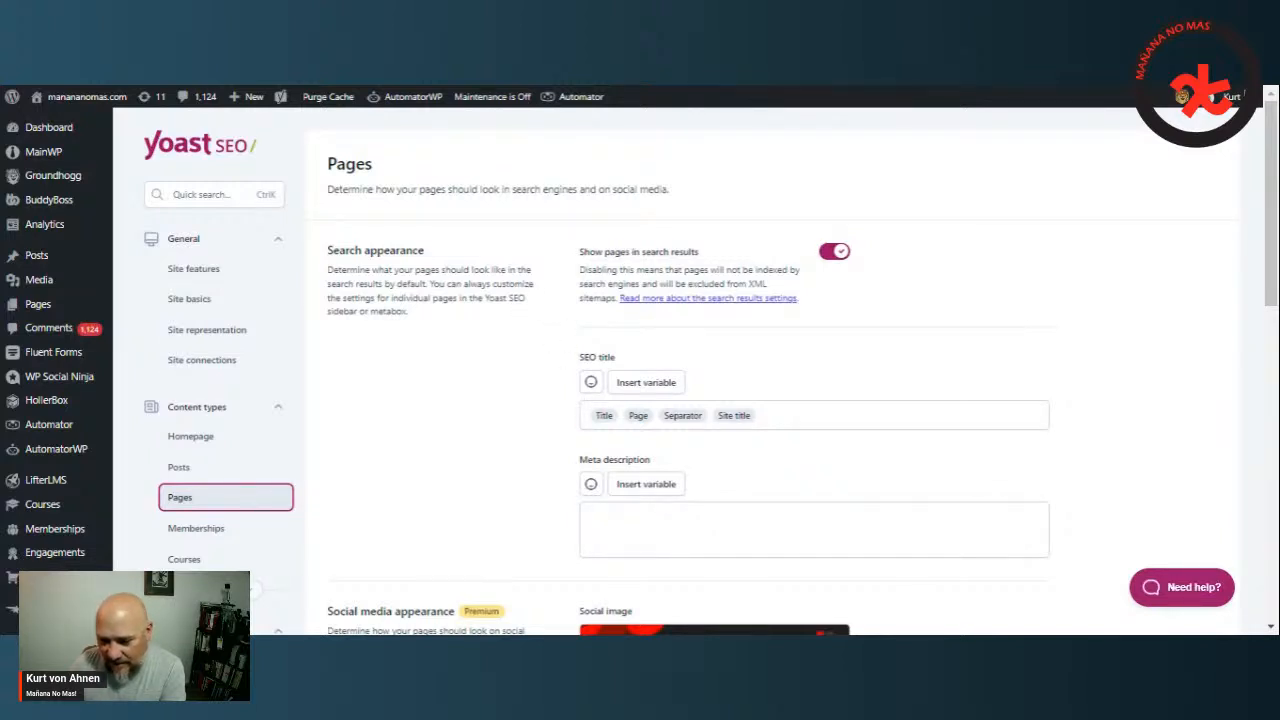
Step: Remove the Page, Separator and Site title variables from the pages' SEO title, keeping only Title
{"action": "left_click", "coordinate": [760, 415]}
{"action": "key", "text": "shift+Left"}
{"action": "key", "text": "shift+Left"}
{"action": "key", "text": "shift+Left"}
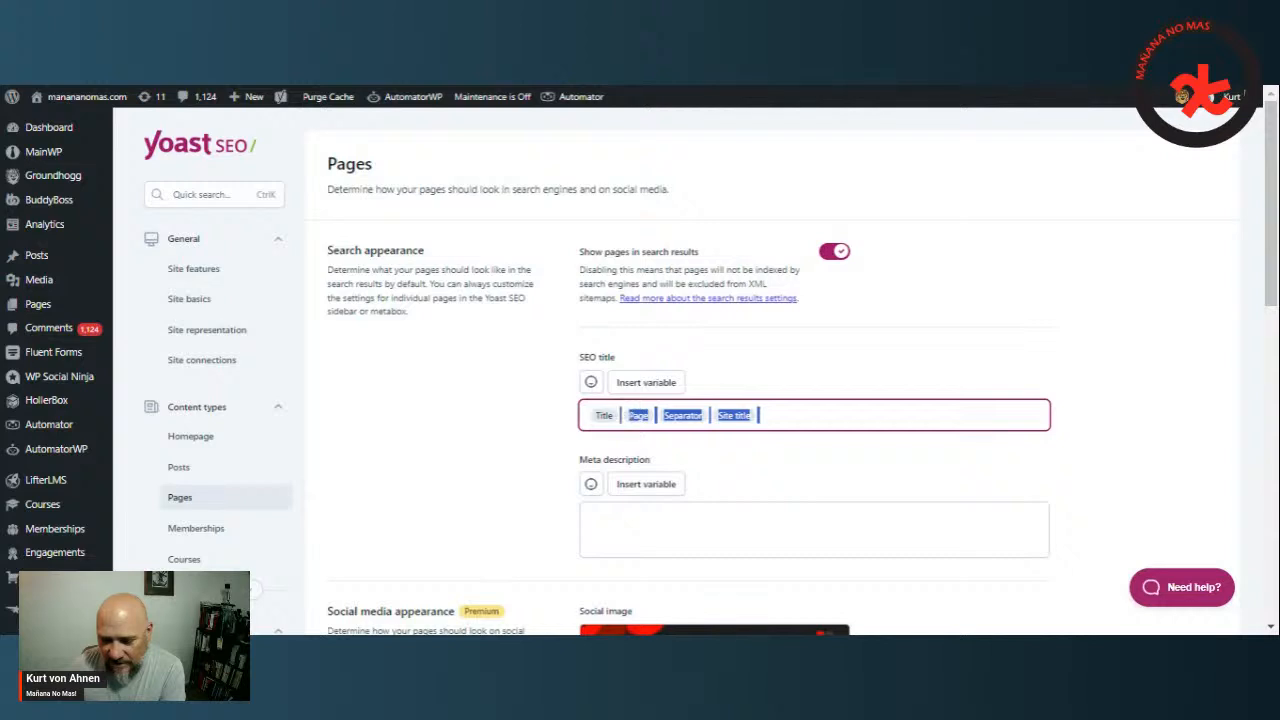
{"action": "key", "text": "BackSpace"}
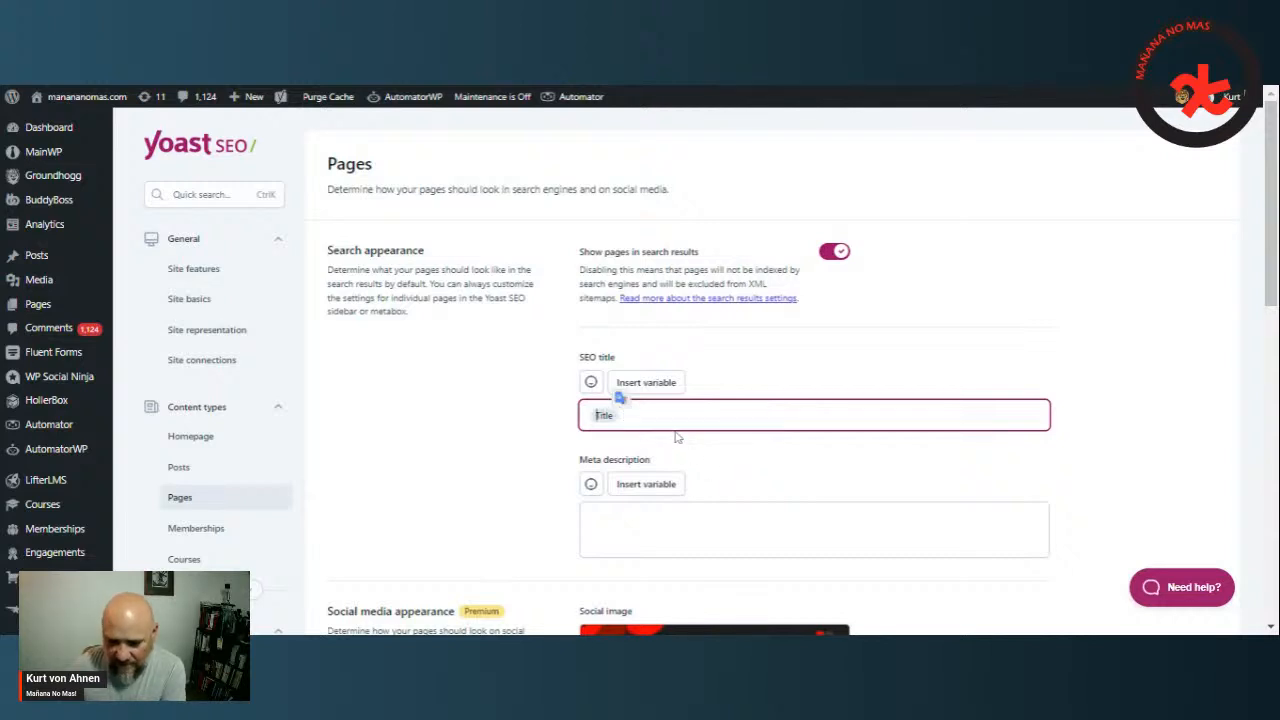
Step: Insert the Excerpt variable as the meta description for pages
{"action": "left_click", "coordinate": [621, 533]}
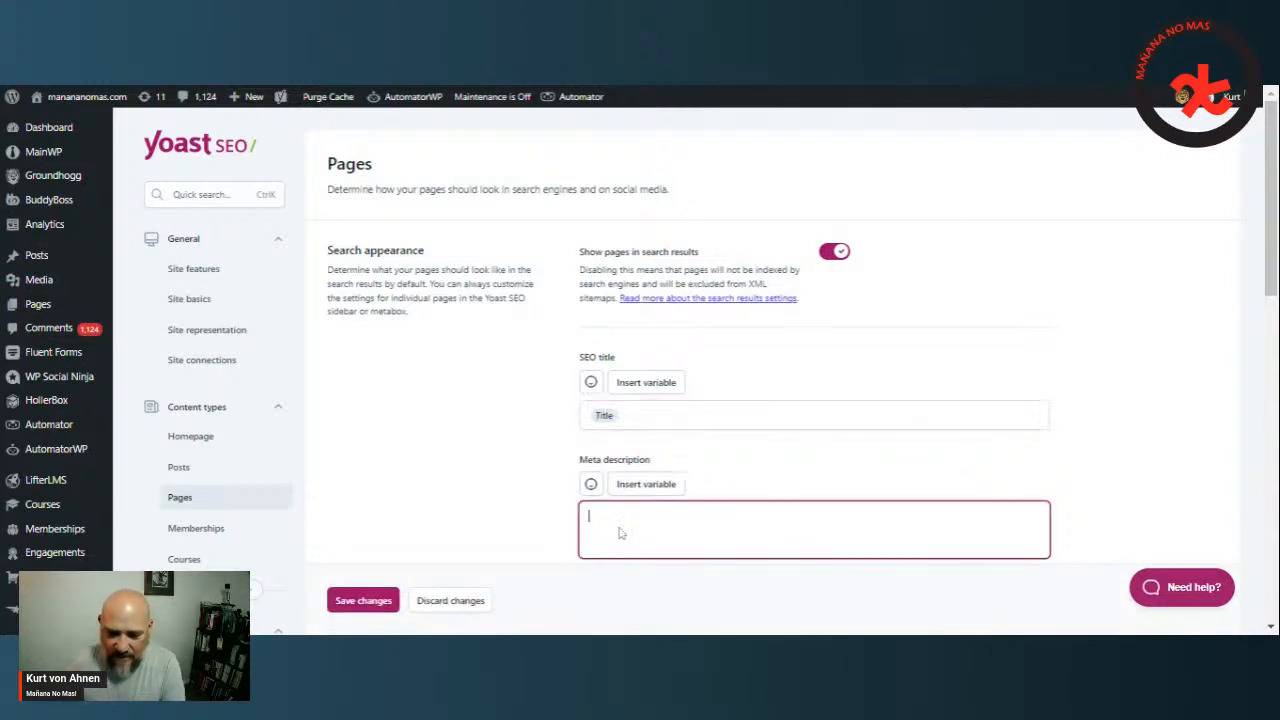
{"action": "type", "text": "%excerpt"}
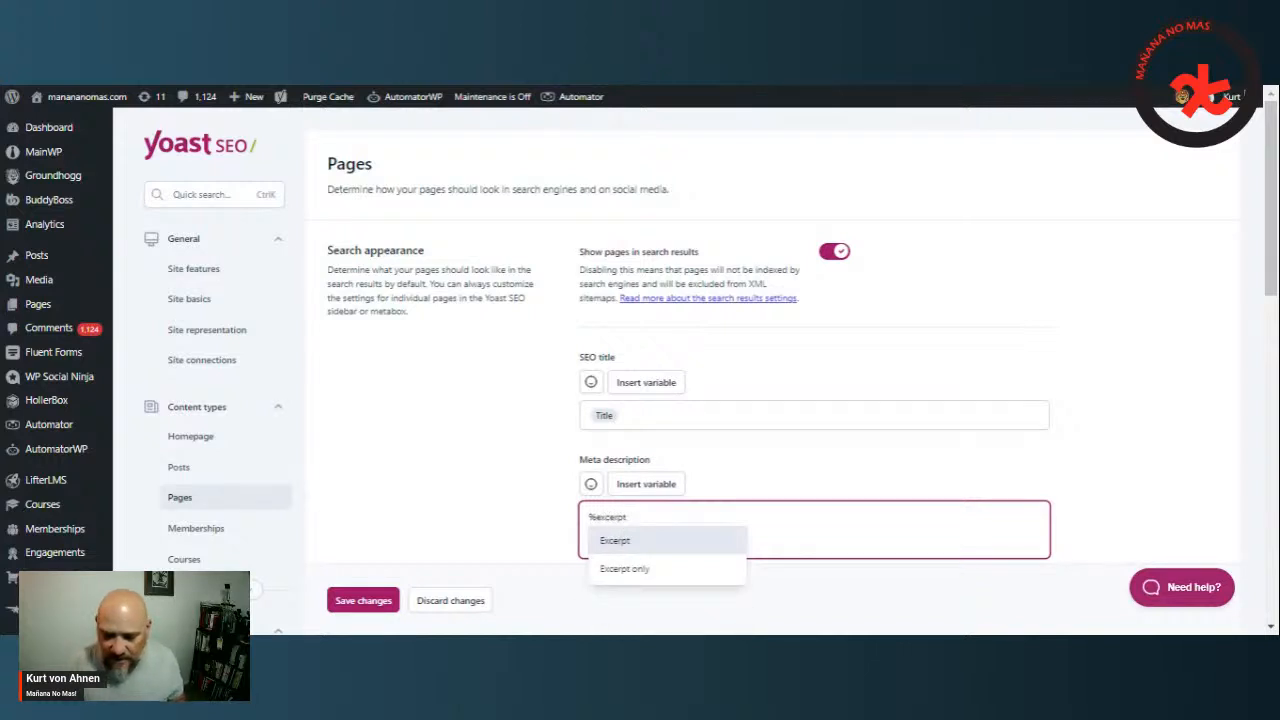
{"action": "left_click", "coordinate": [617, 542]}
{"action": "scroll", "coordinate": [551, 486], "scroll_direction": "down", "scroll_amount": 3}
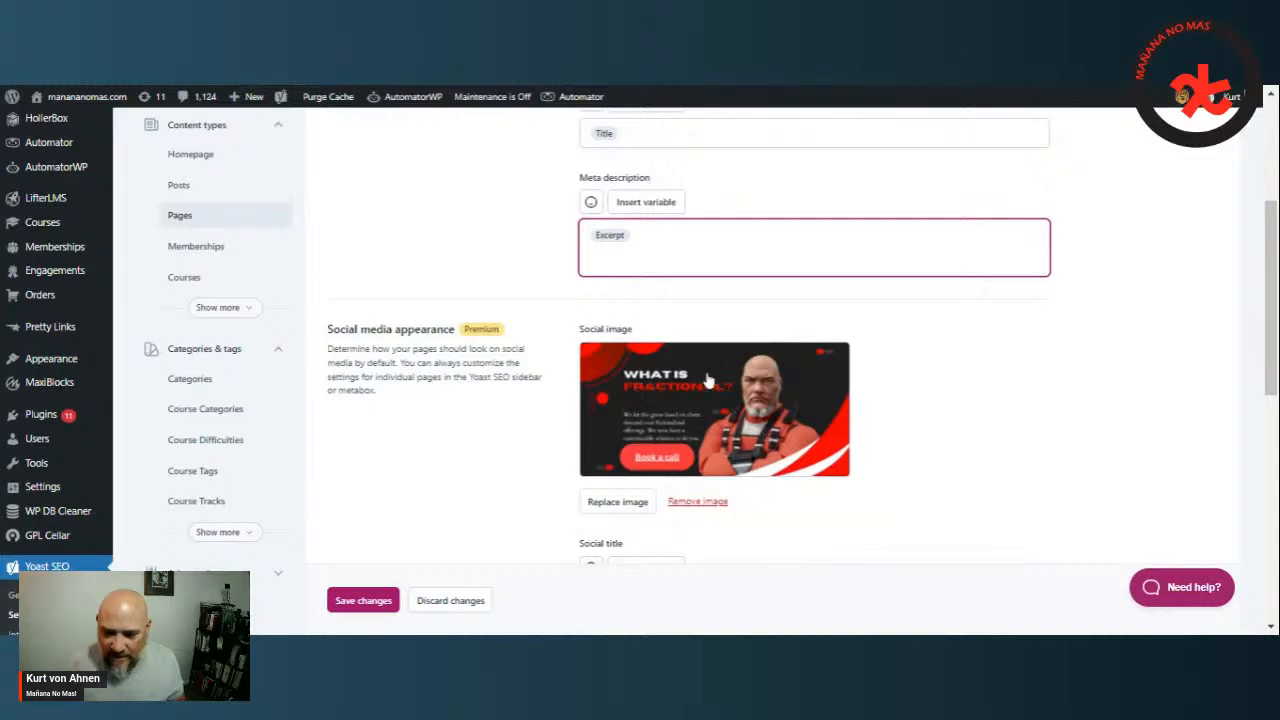
Step: Set the schema article type for pages to None (default) and save the Pages settings
{"action": "scroll", "coordinate": [665, 427], "scroll_direction": "down", "scroll_amount": 3}
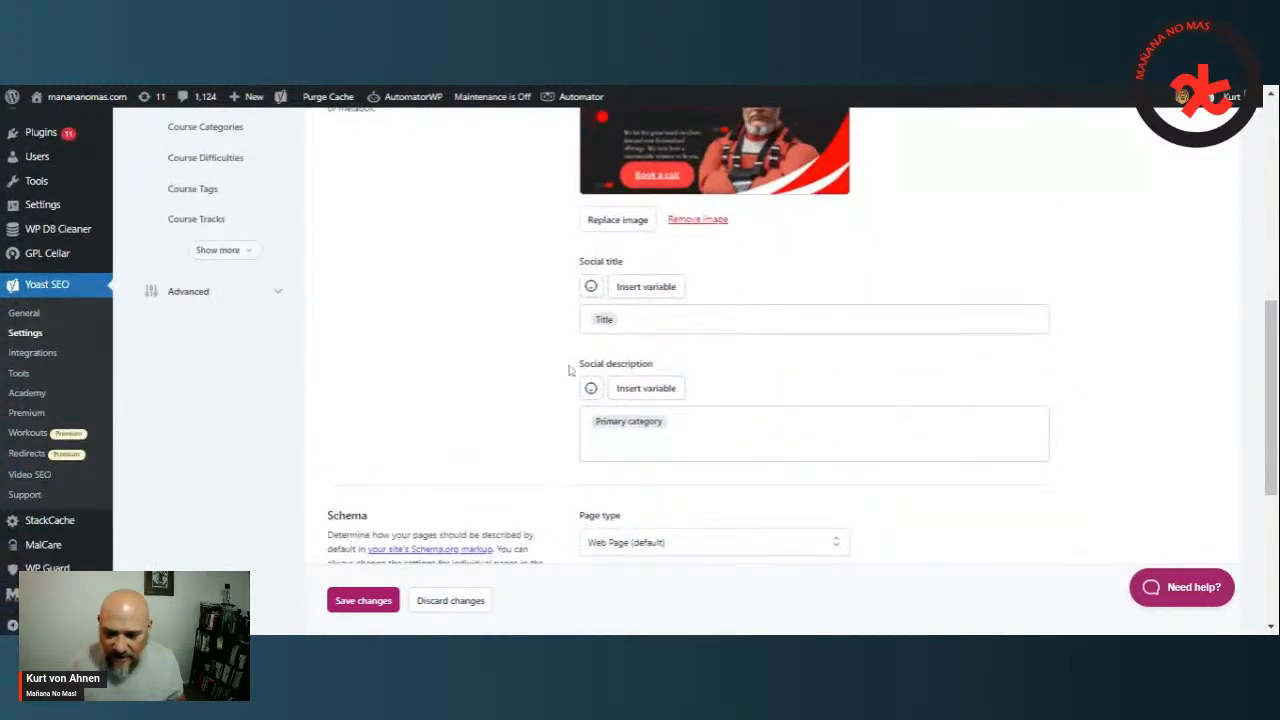
{"action": "scroll", "coordinate": [570, 346], "scroll_direction": "up", "scroll_amount": 2}
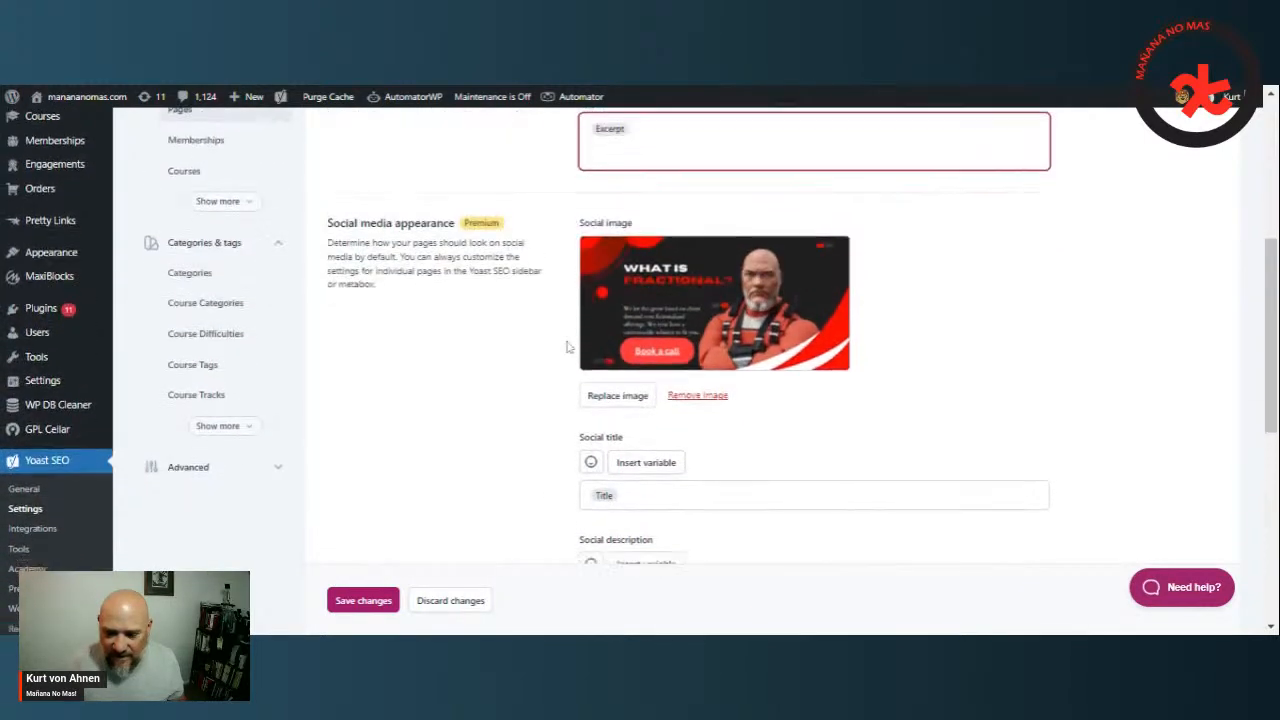
{"action": "scroll", "coordinate": [570, 346], "scroll_direction": "down", "scroll_amount": 2}
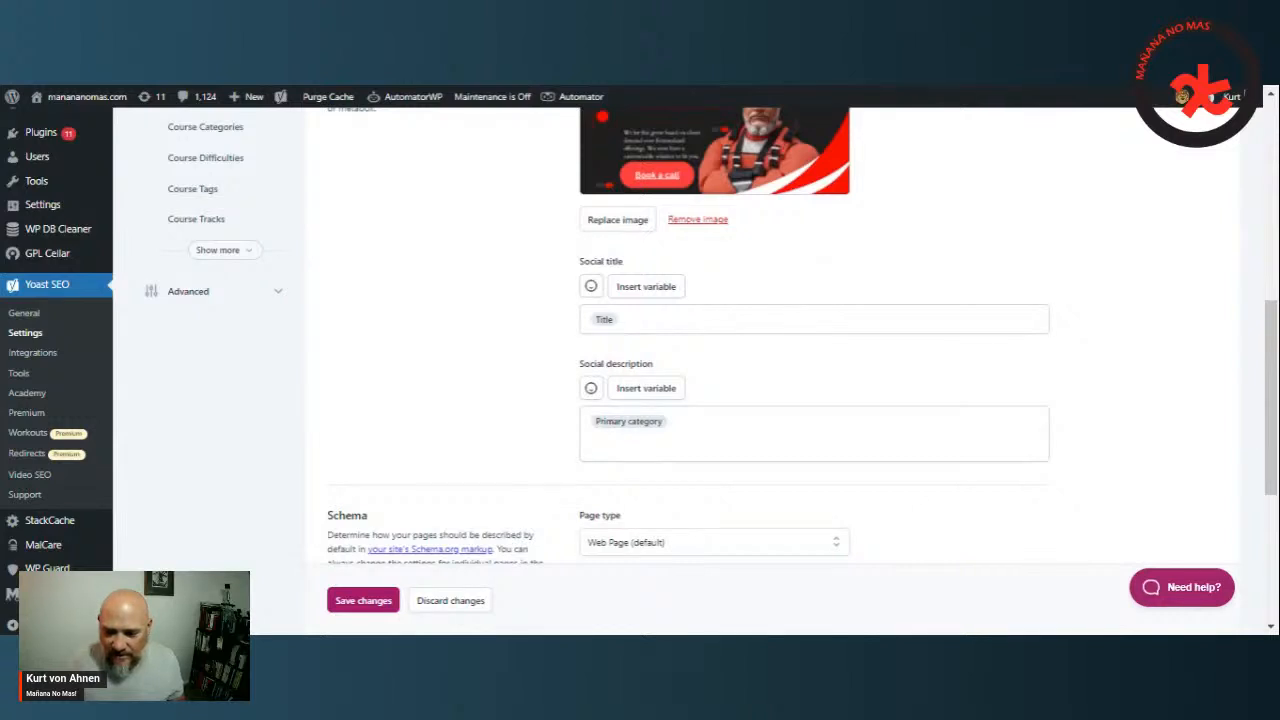
{"action": "scroll", "coordinate": [627, 345], "scroll_direction": "down", "scroll_amount": 3}
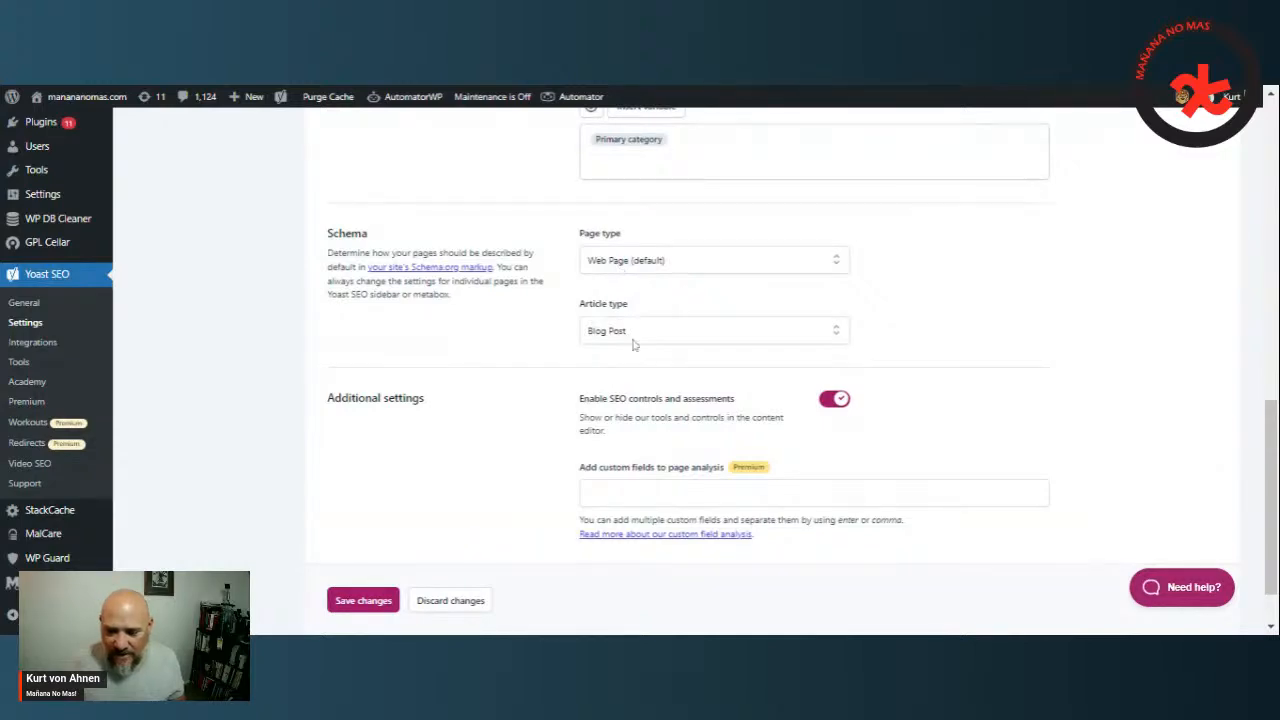
{"action": "scroll", "coordinate": [632, 345], "scroll_direction": "up", "scroll_amount": 10}
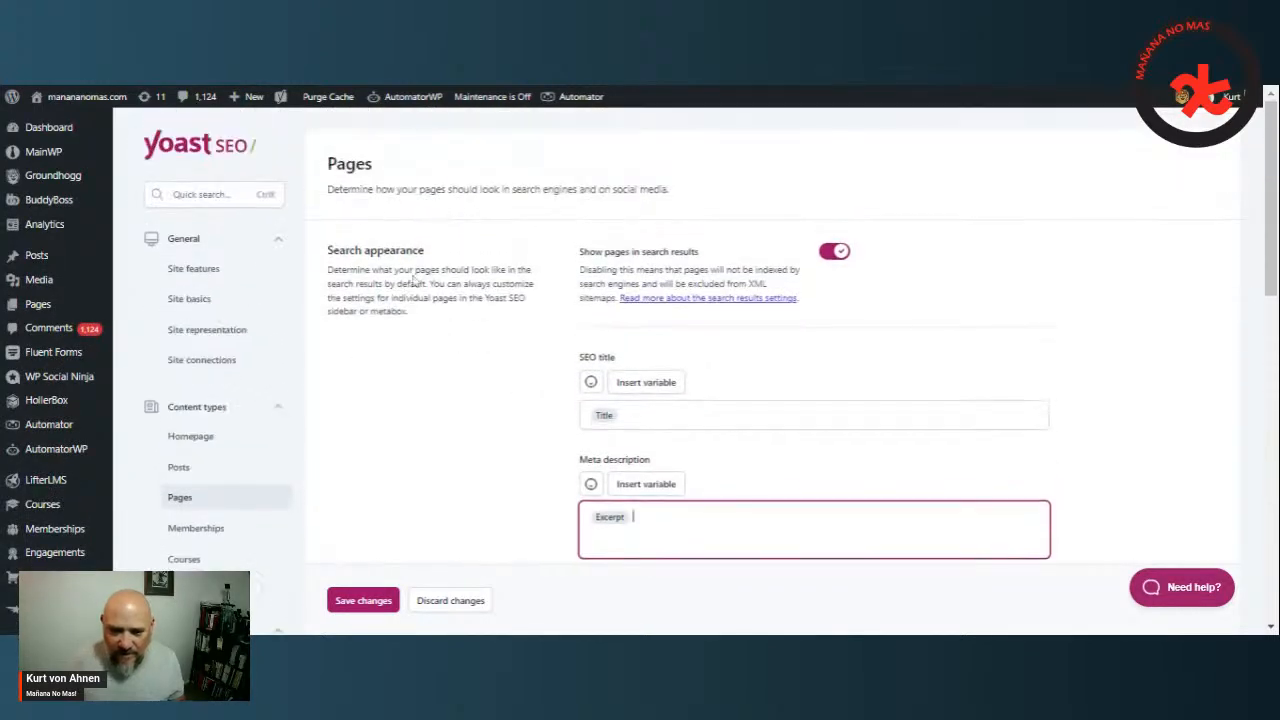
{"action": "scroll", "coordinate": [526, 371], "scroll_direction": "down", "scroll_amount": 10}
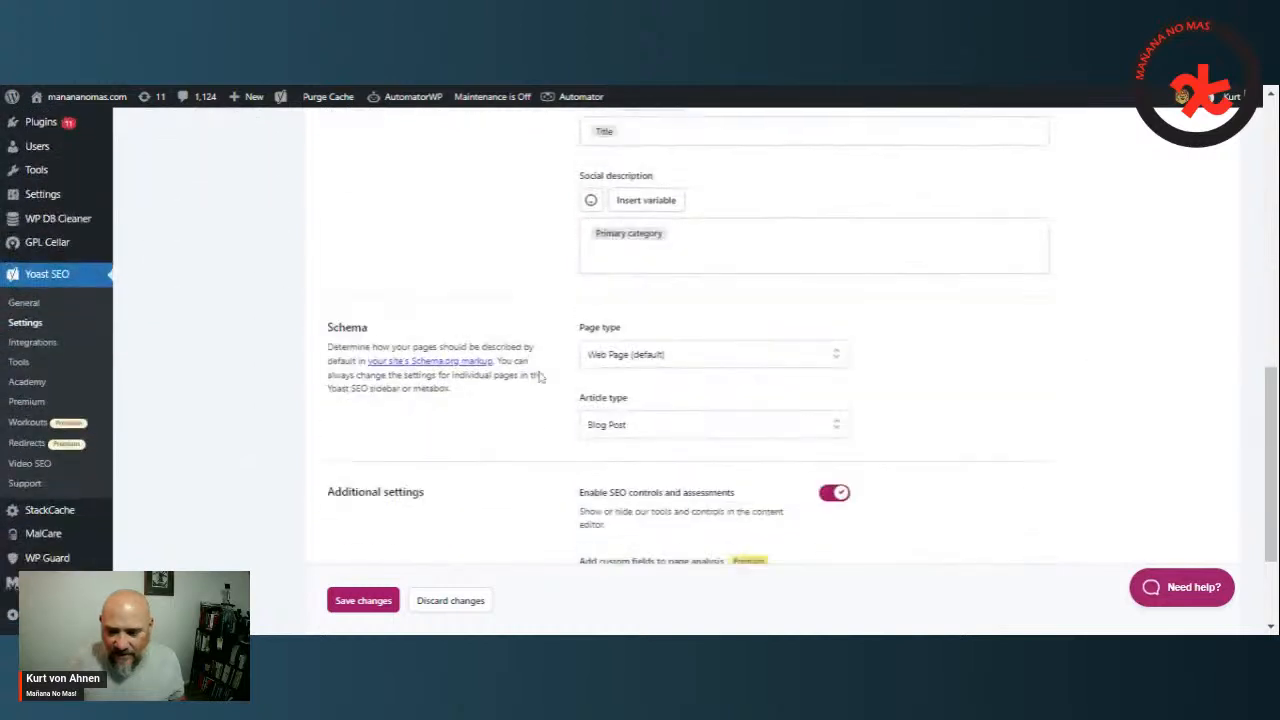
{"action": "left_click", "coordinate": [655, 432]}
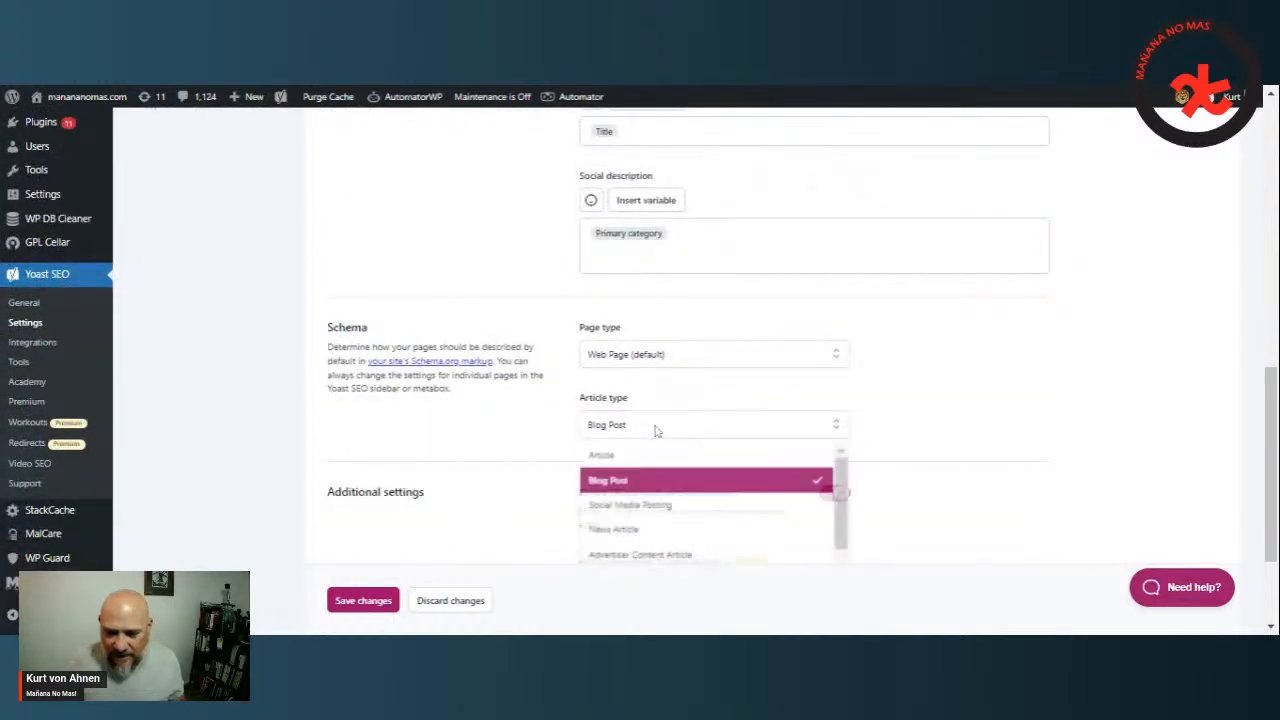
{"action": "scroll", "coordinate": [512, 489], "scroll_direction": "down", "scroll_amount": 3}
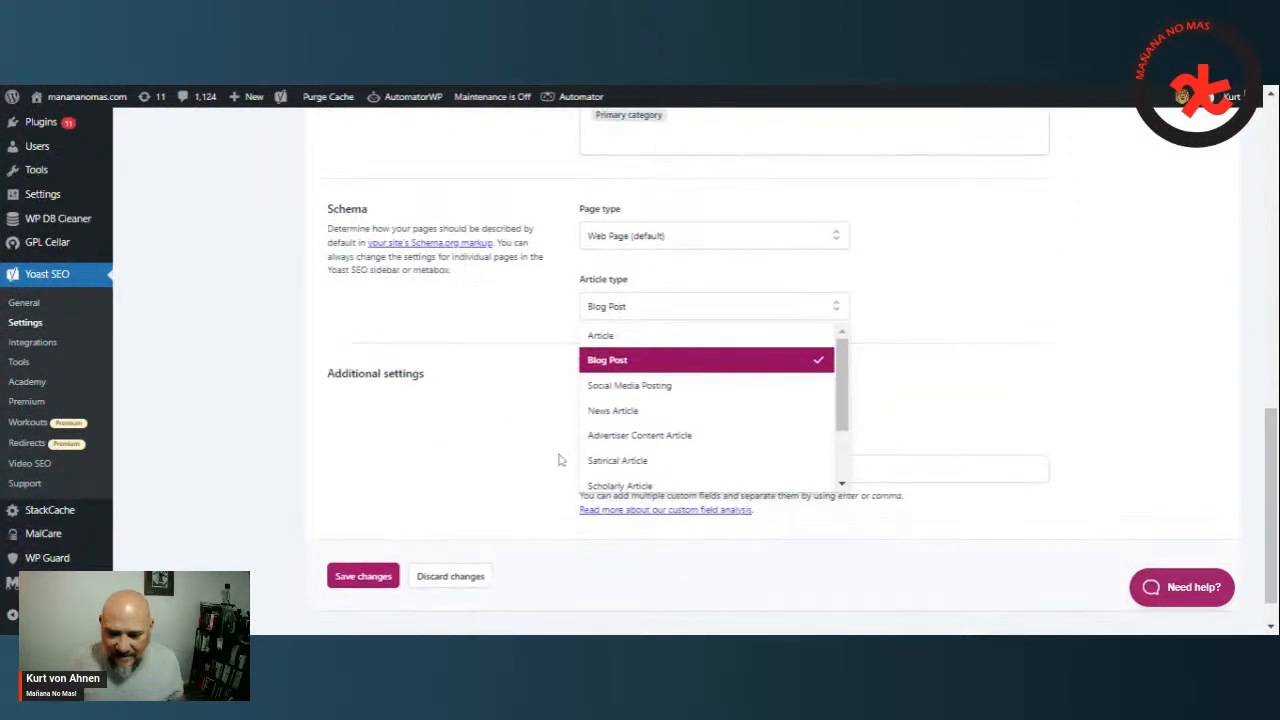
{"action": "scroll", "coordinate": [700, 380], "scroll_direction": "down", "scroll_amount": 2}
{"action": "scroll", "coordinate": [700, 385], "scroll_direction": "down", "scroll_amount": 1}
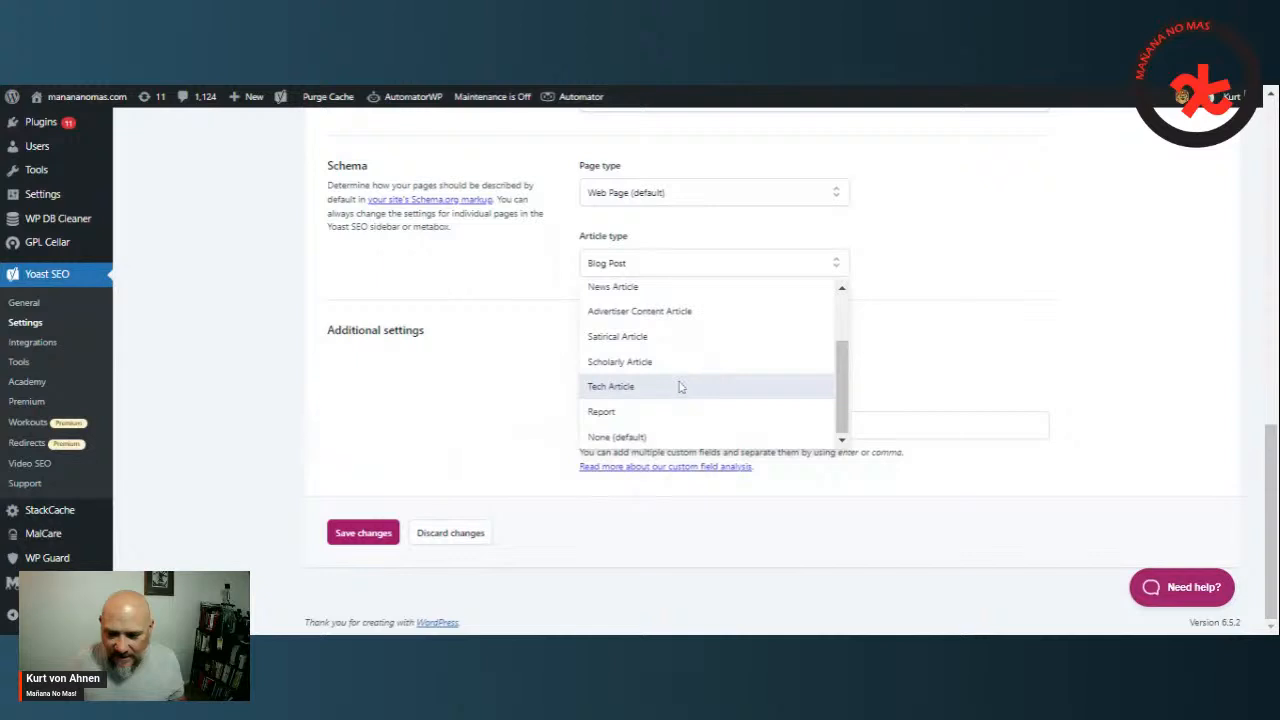
{"action": "left_click", "coordinate": [601, 437]}
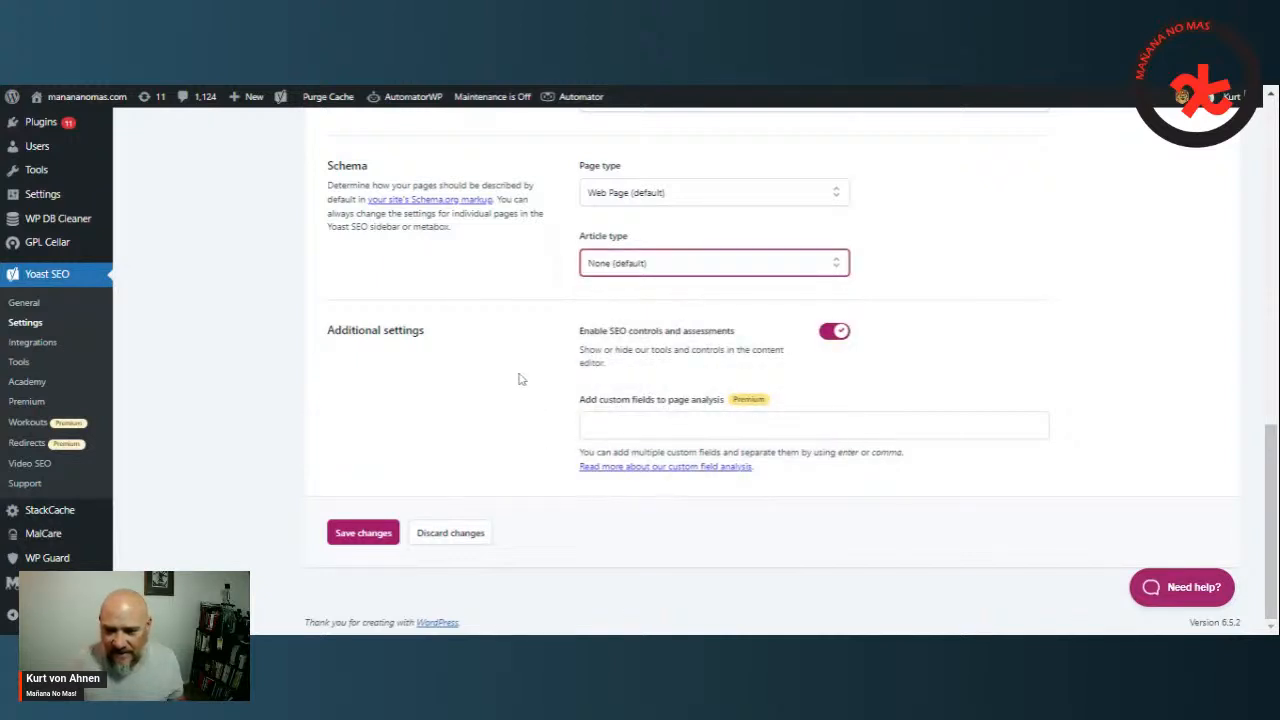
{"action": "left_click", "coordinate": [365, 540]}
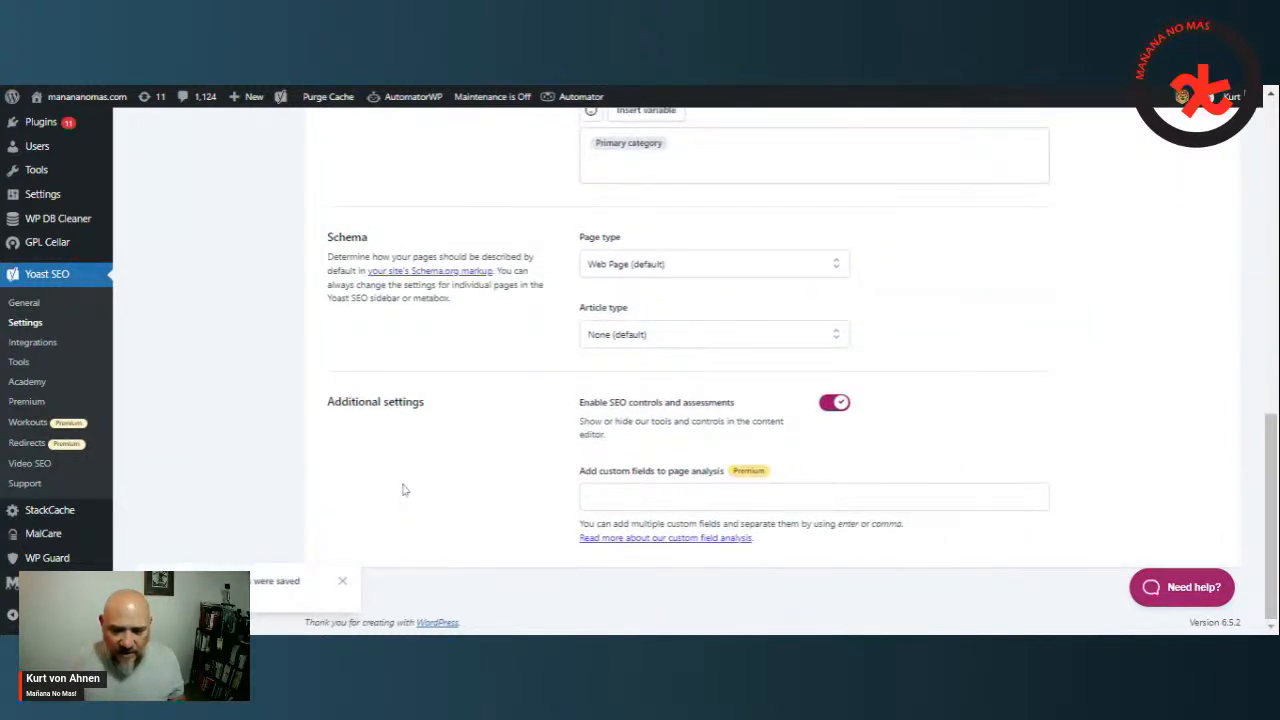
Step: Open the Memberships content type settings and turn off showing memberships in search results
{"action": "scroll", "coordinate": [404, 489], "scroll_direction": "up", "scroll_amount": 4}
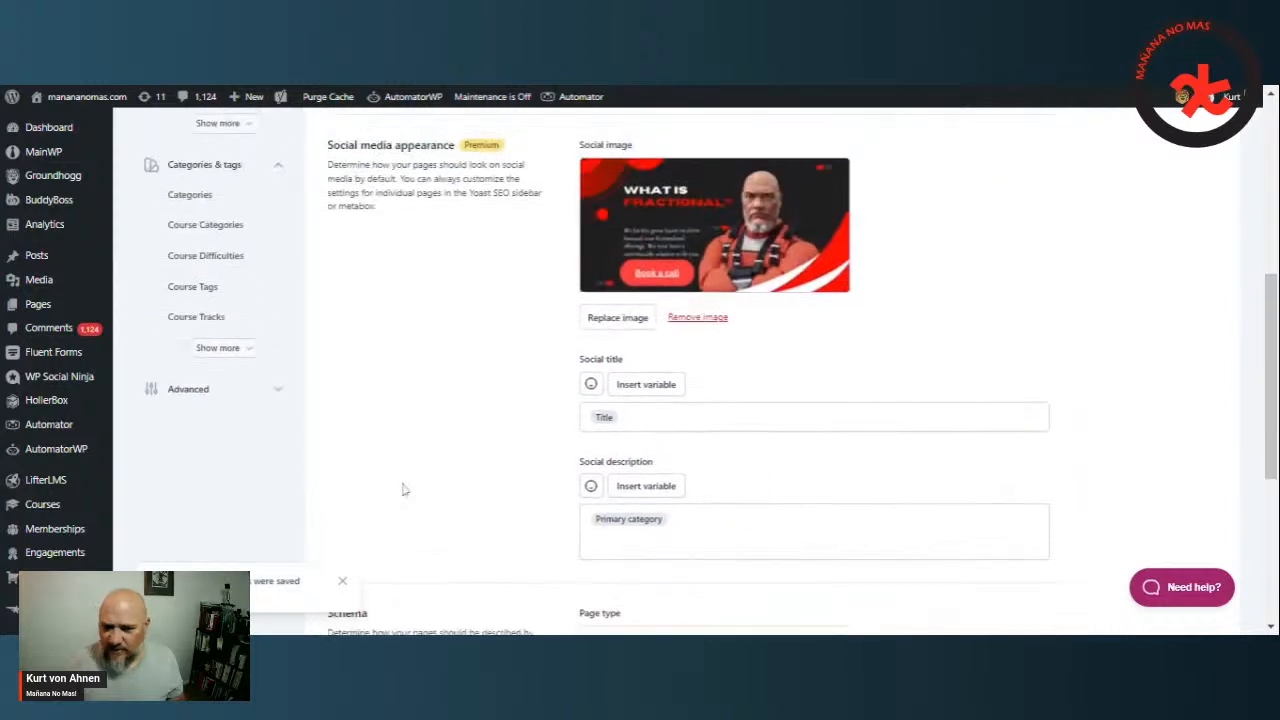
{"action": "scroll", "coordinate": [404, 489], "scroll_direction": "up", "scroll_amount": 2}
{"action": "scroll", "coordinate": [404, 489], "scroll_direction": "up", "scroll_amount": 2}
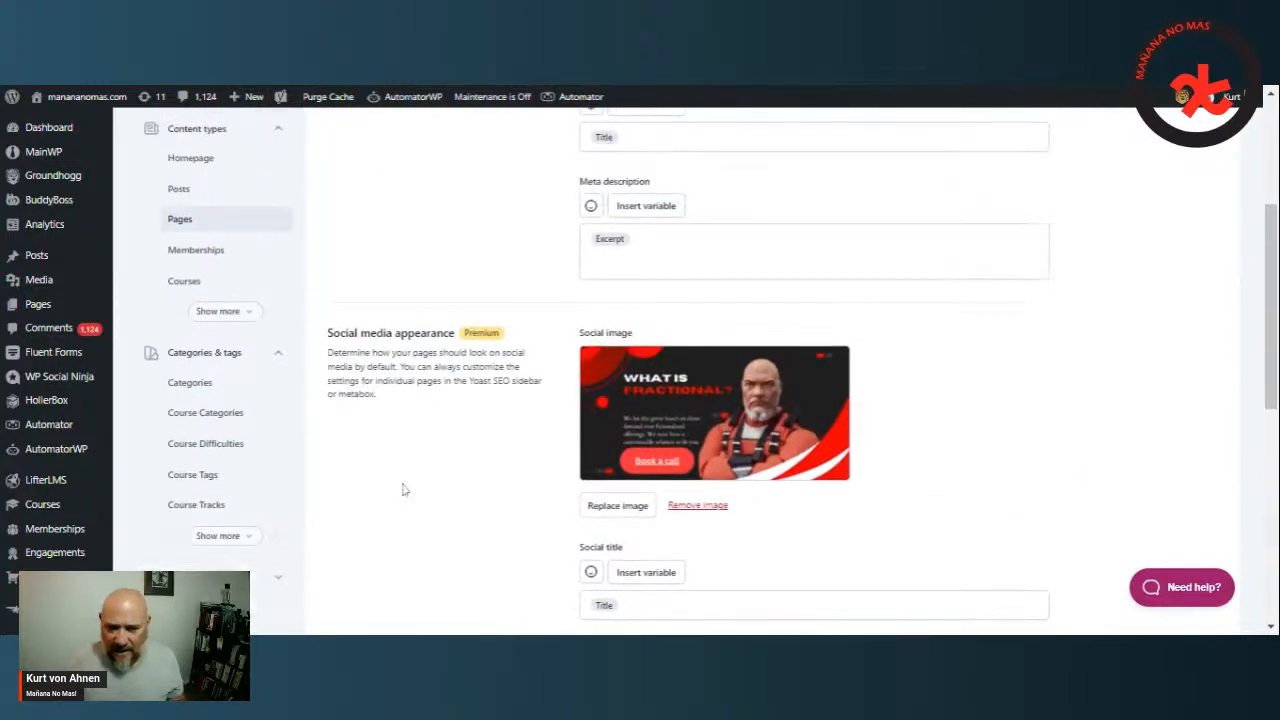
{"action": "scroll", "coordinate": [478, 469], "scroll_direction": "up", "scroll_amount": 2}
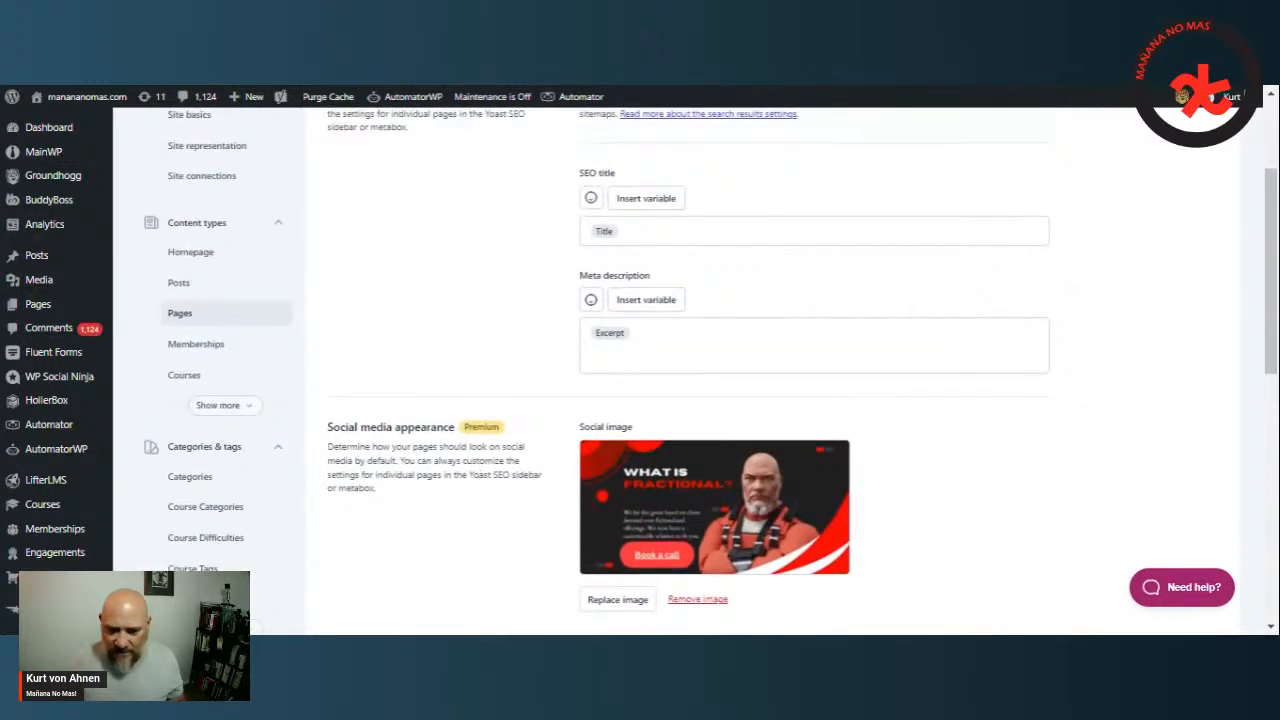
{"action": "left_click", "coordinate": [189, 352]}
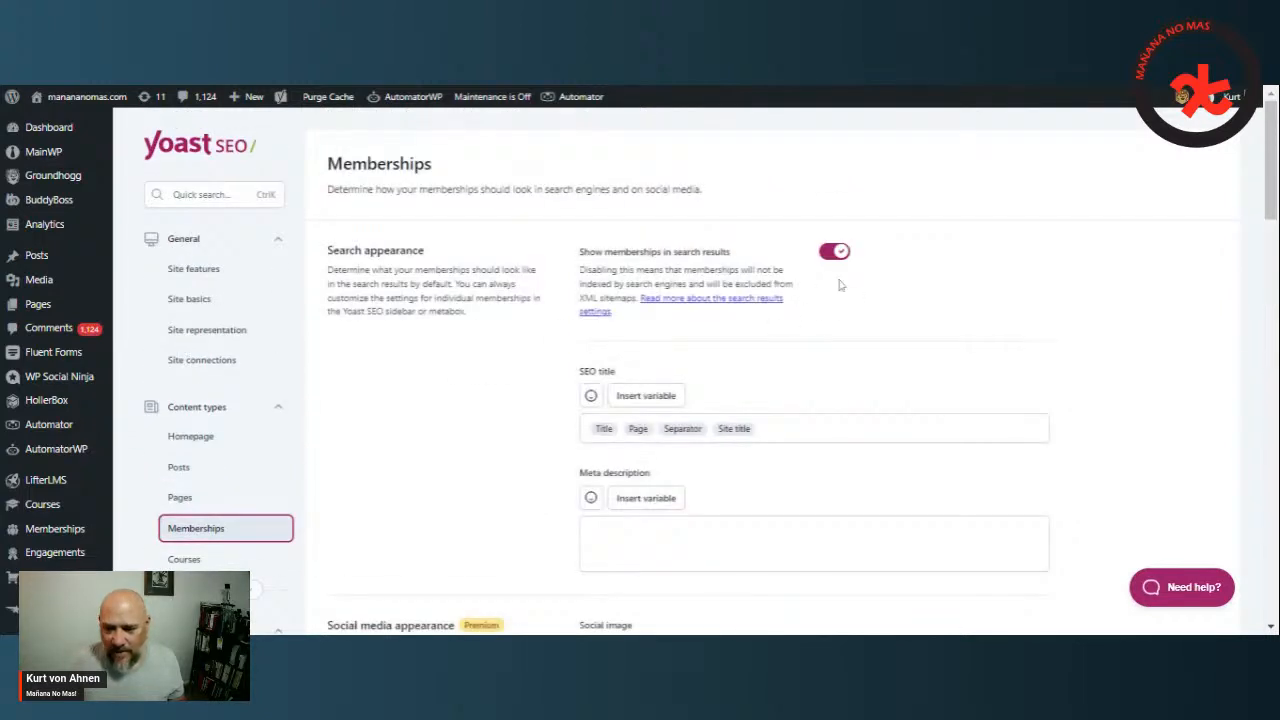
{"action": "left_click", "coordinate": [833, 257]}
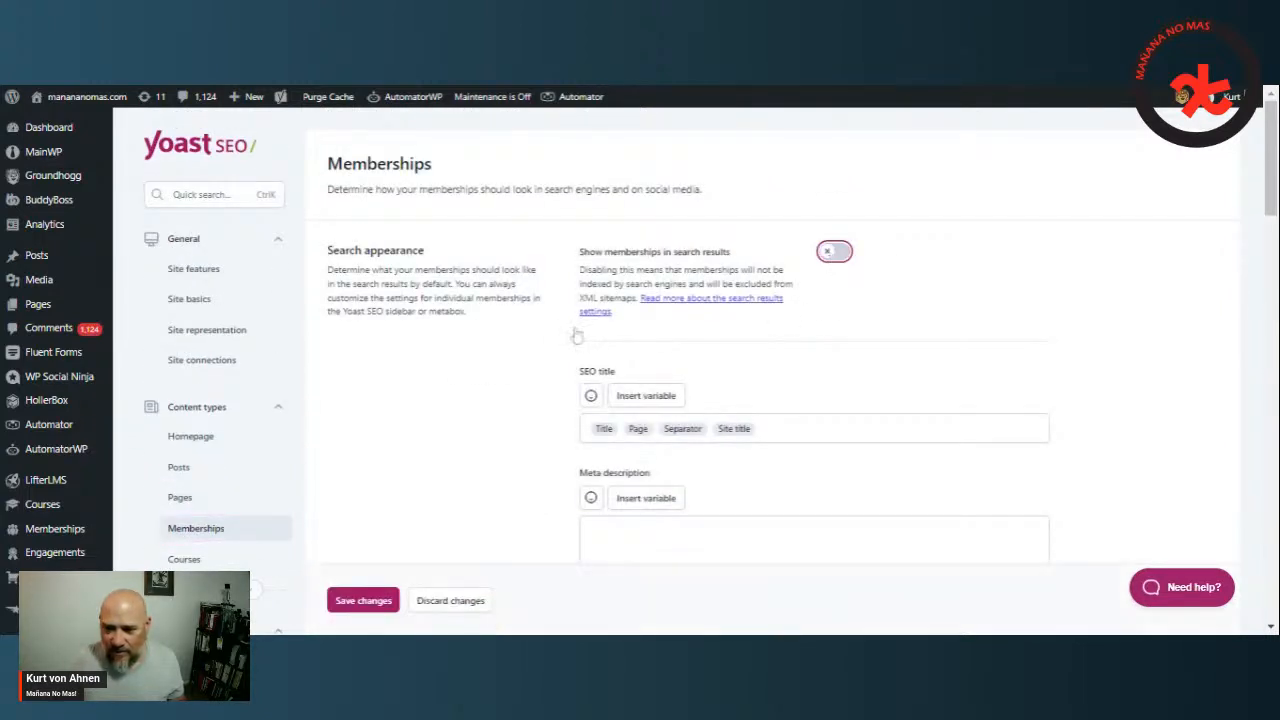
Step: Turn off showing courses in search results in the Courses content type settings, and save the changes
{"action": "scroll", "coordinate": [500, 390], "scroll_direction": "down", "scroll_amount": 3}
{"action": "left_click", "coordinate": [185, 278]}
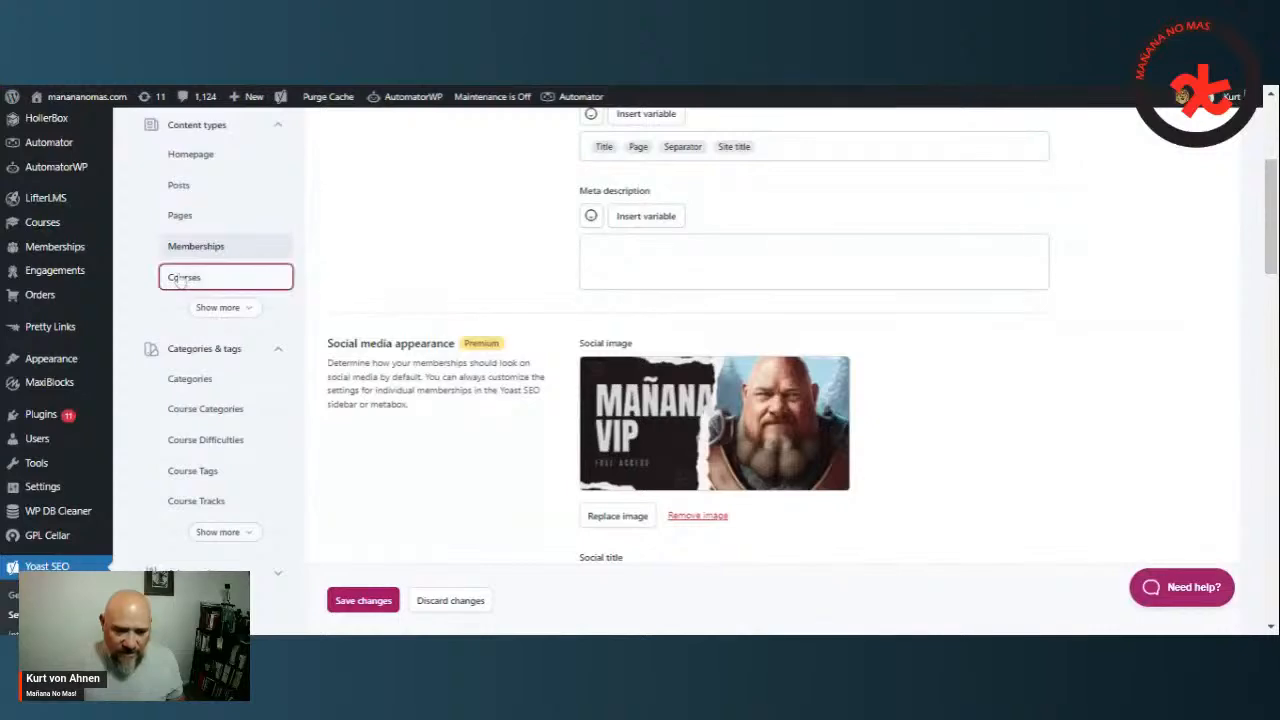
{"action": "left_click", "coordinate": [840, 252]}
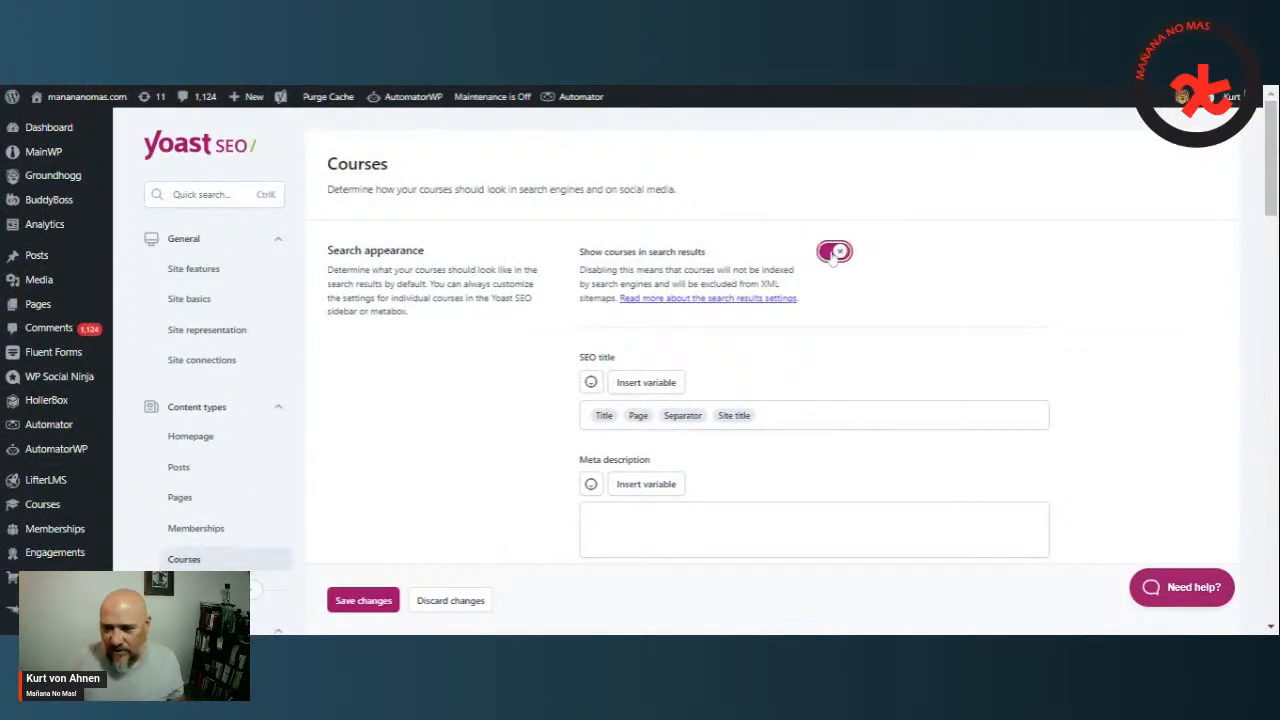
{"action": "scroll", "coordinate": [366, 471], "scroll_direction": "down", "scroll_amount": 1}
{"action": "scroll", "coordinate": [366, 471], "scroll_direction": "down", "scroll_amount": 2}
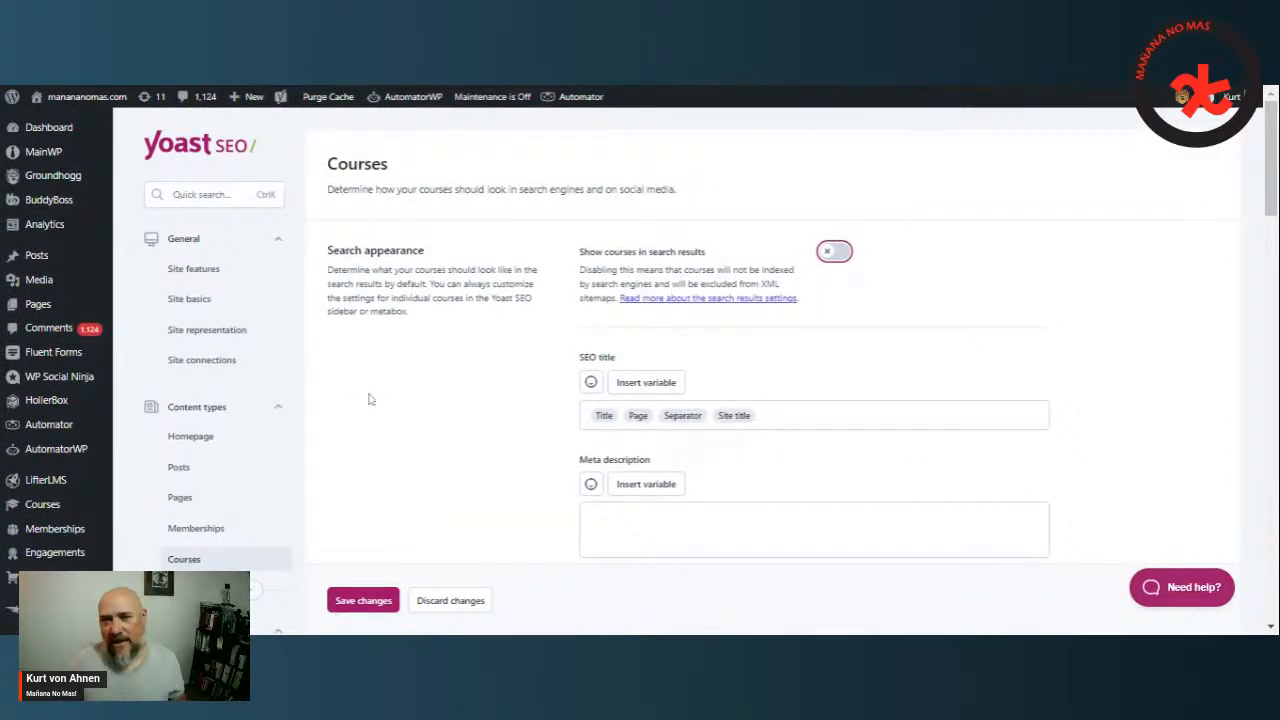
{"action": "scroll", "coordinate": [360, 402], "scroll_direction": "down", "scroll_amount": 3}
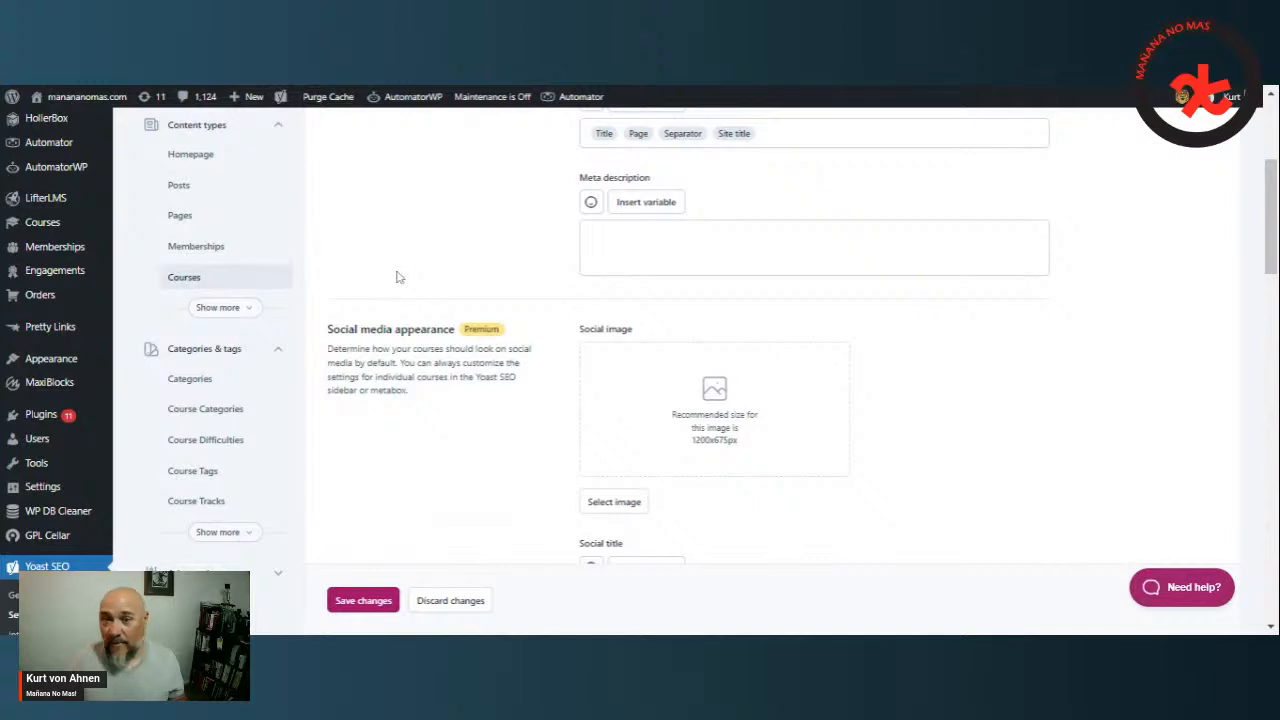
{"action": "left_click", "coordinate": [362, 604]}
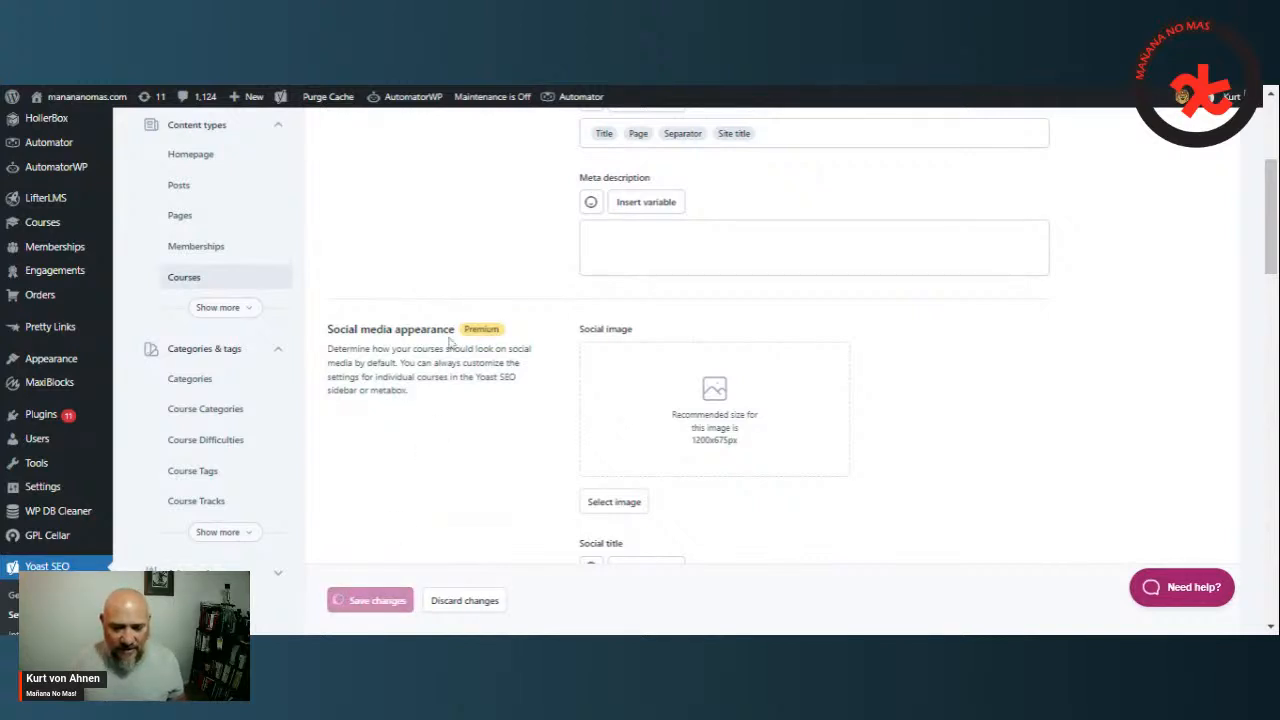
Step: Review the Memberships content type settings from search appearance to the archive's breadcrumbs title
{"action": "left_click", "coordinate": [190, 247]}
{"action": "scroll", "coordinate": [454, 380], "scroll_direction": "down", "scroll_amount": 20}
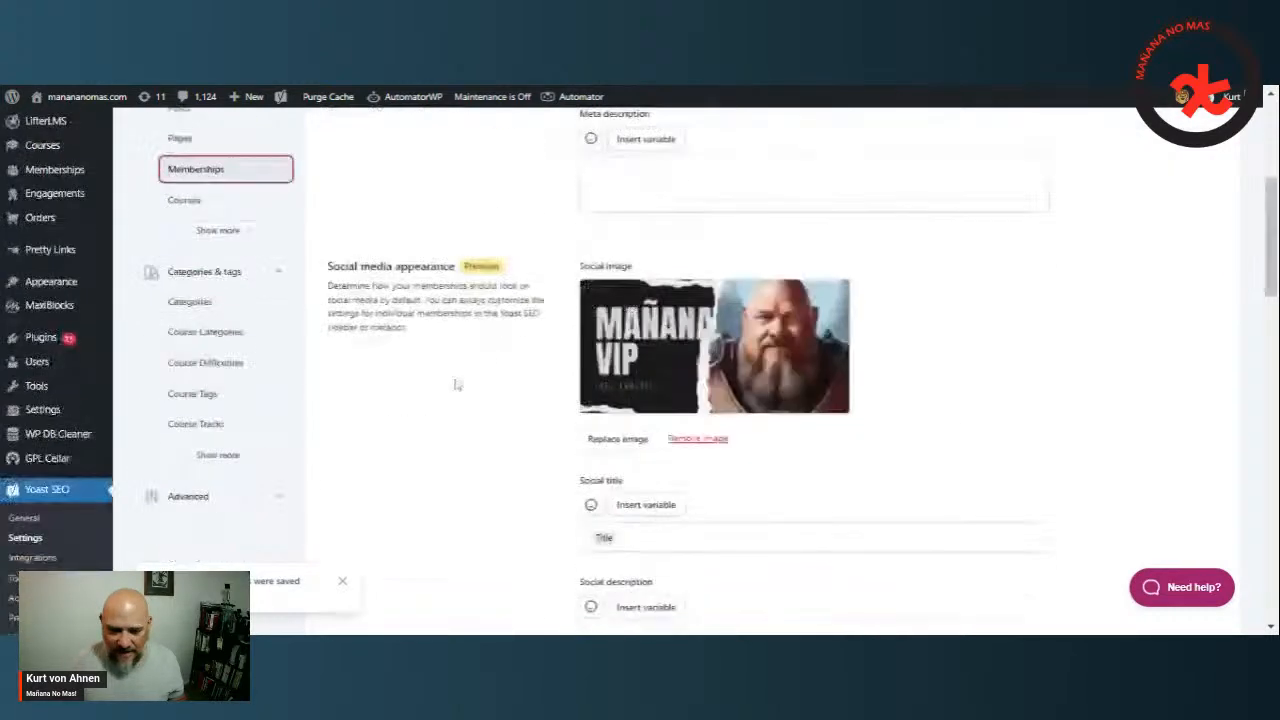
{"action": "scroll", "coordinate": [421, 411], "scroll_direction": "down", "scroll_amount": 3}
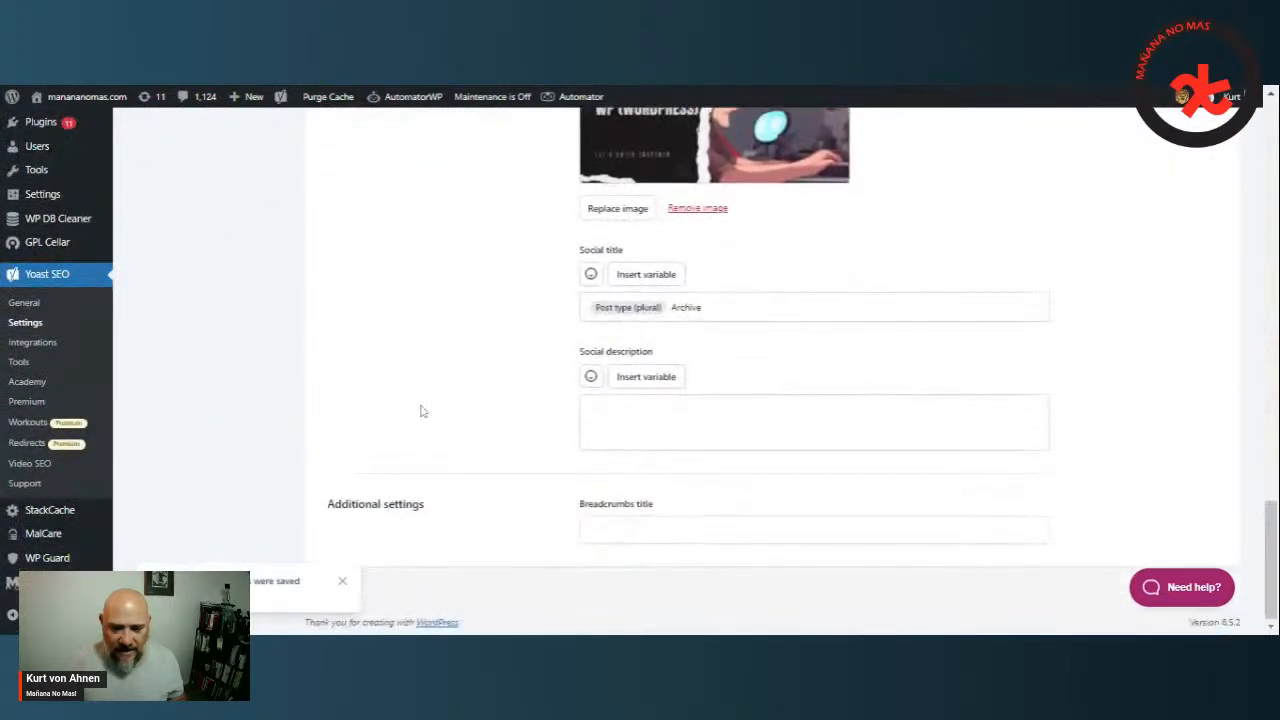
{"action": "scroll", "coordinate": [429, 441], "scroll_direction": "up", "scroll_amount": 3}
{"action": "scroll", "coordinate": [429, 441], "scroll_direction": "up", "scroll_amount": 10}
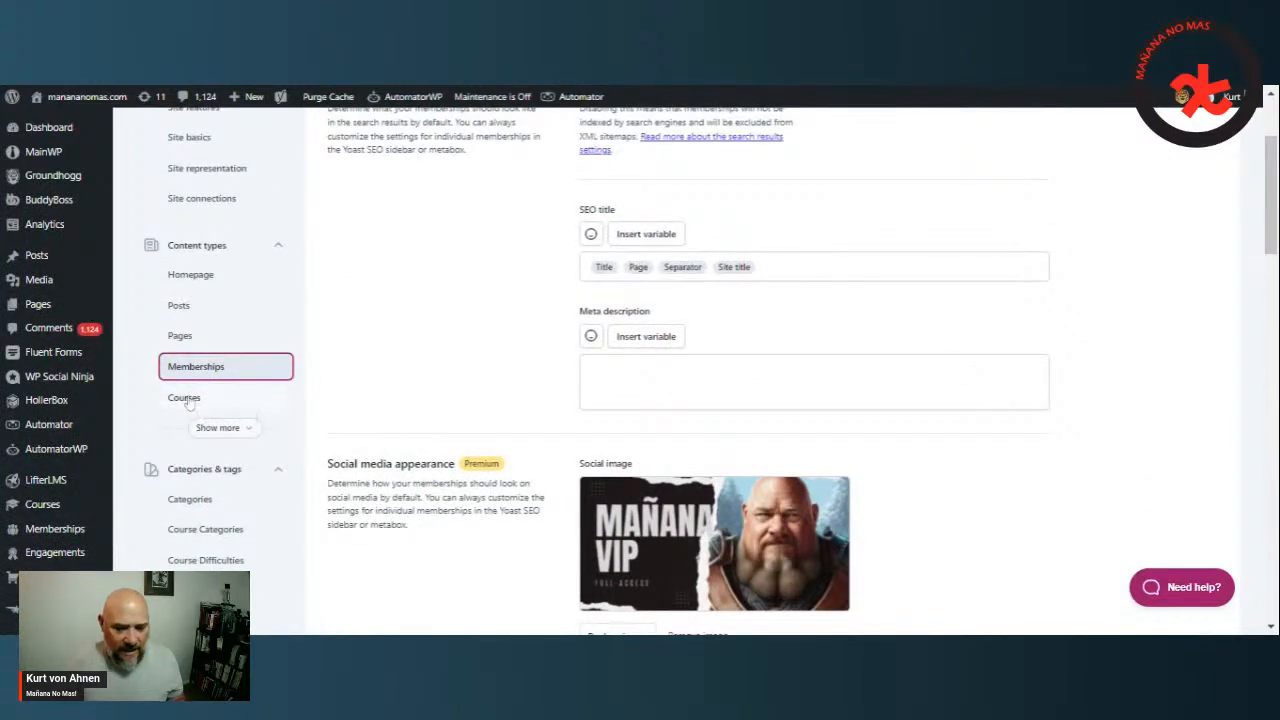
Step: Open the Categories taxonomy settings and turn off showing categories in search results
{"action": "scroll", "coordinate": [201, 320], "scroll_direction": "down", "scroll_amount": 3}
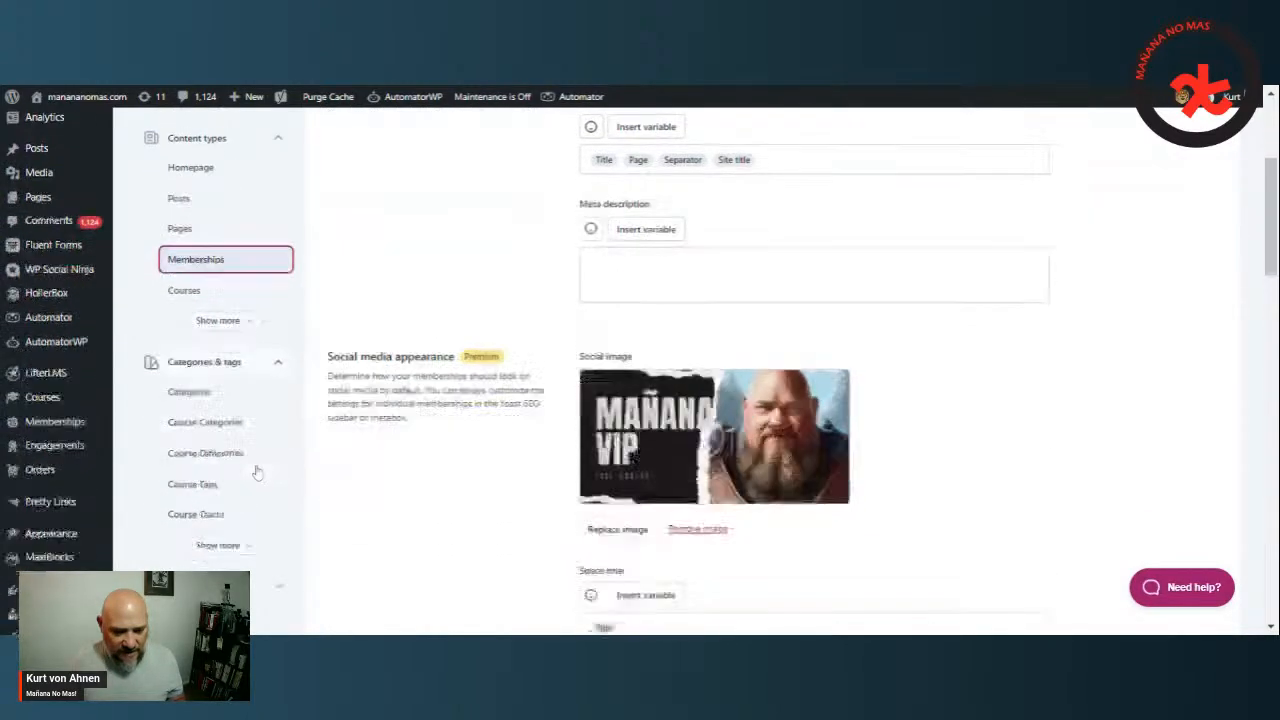
{"action": "left_click", "coordinate": [202, 190]}
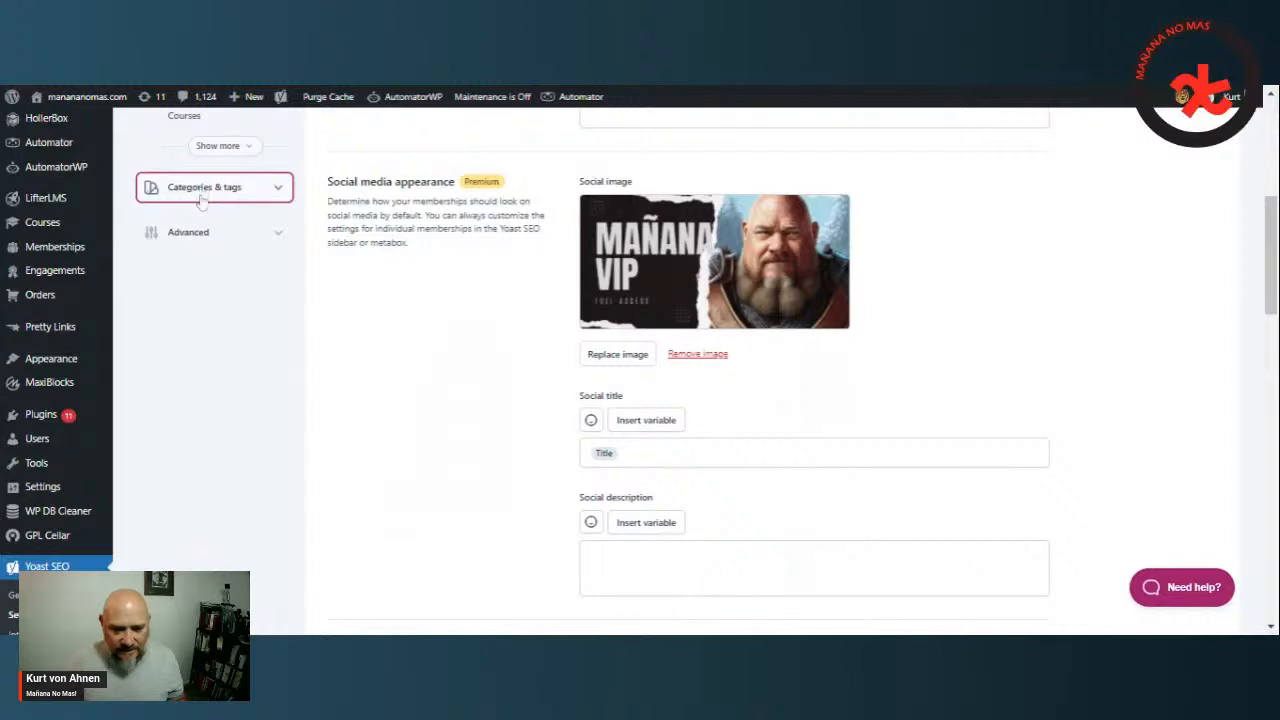
{"action": "left_click", "coordinate": [202, 193]}
{"action": "left_click", "coordinate": [199, 219]}
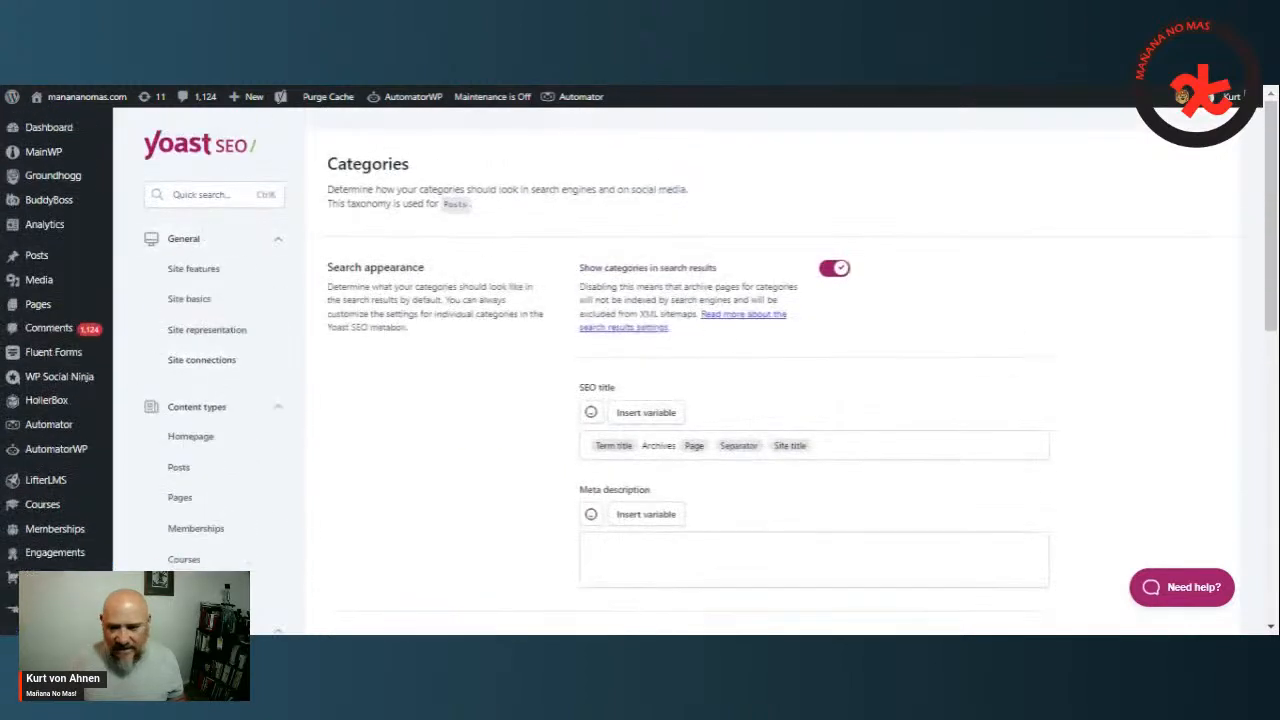
{"action": "left_click", "coordinate": [834, 269]}
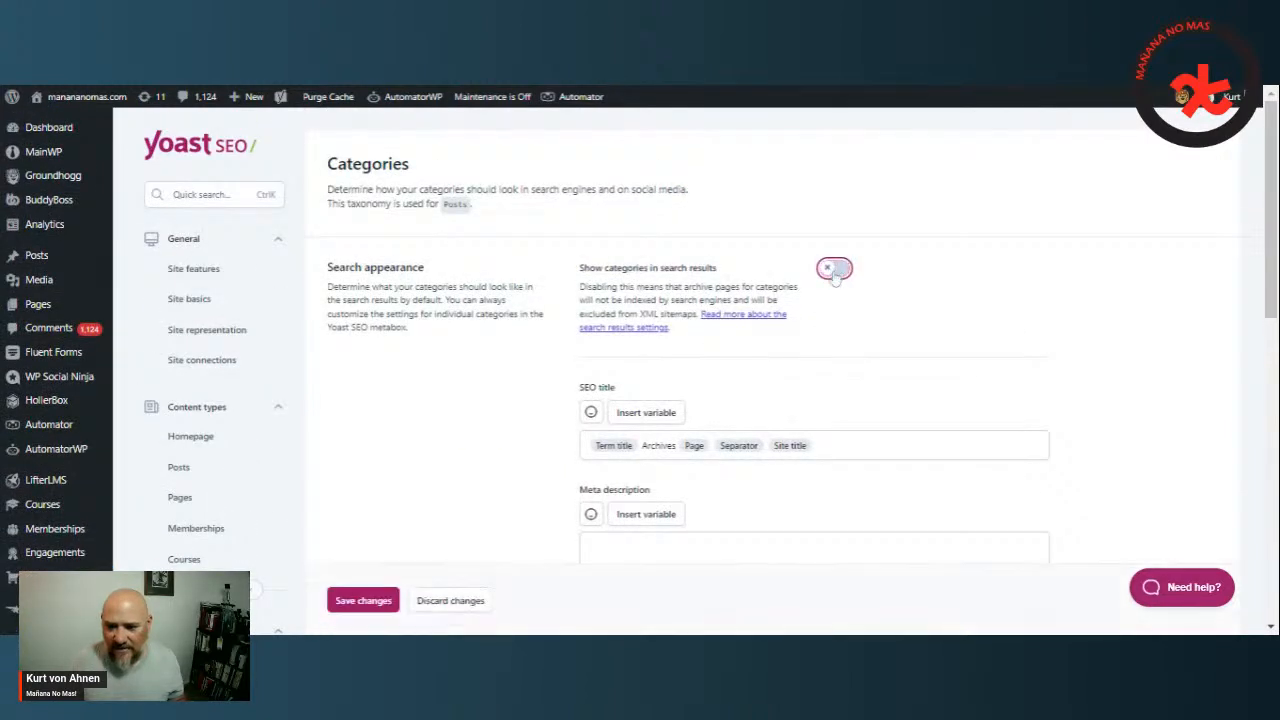
Step: Turn off showing course categories in search results in the Course Categories settings, and save the changes
{"action": "scroll", "coordinate": [190, 530], "scroll_direction": "down", "scroll_amount": 3}
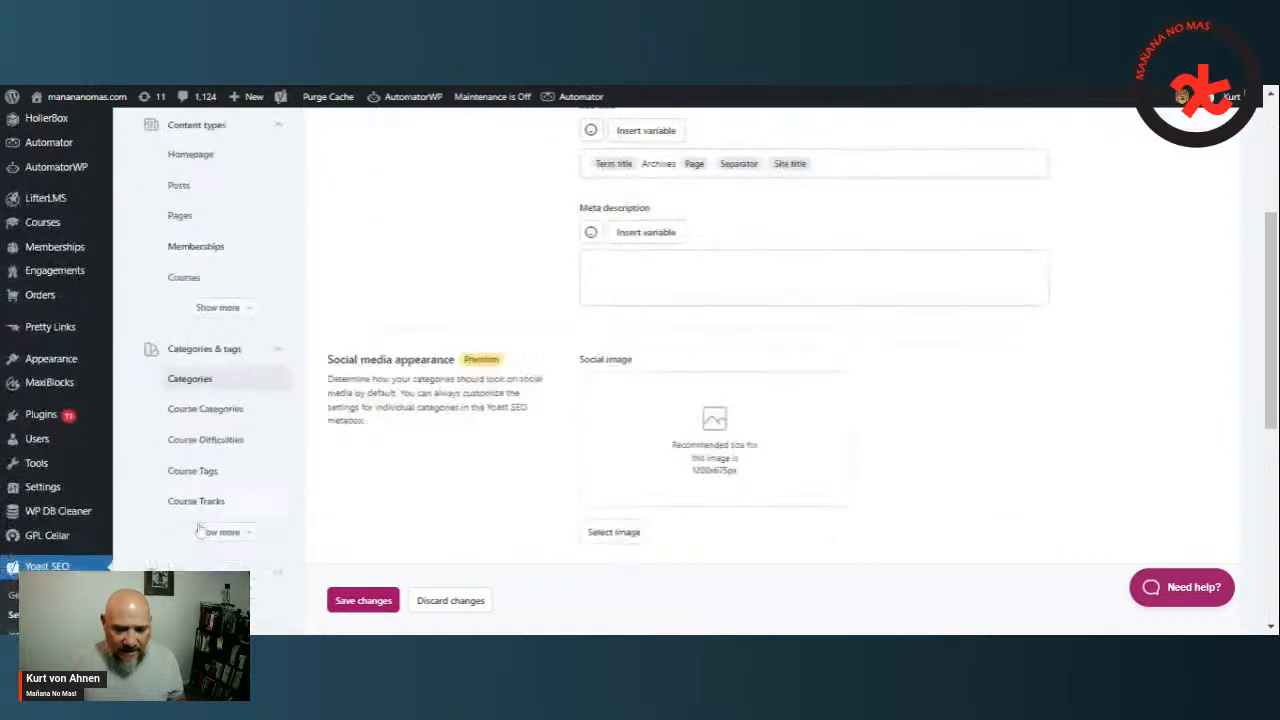
{"action": "left_click", "coordinate": [191, 411]}
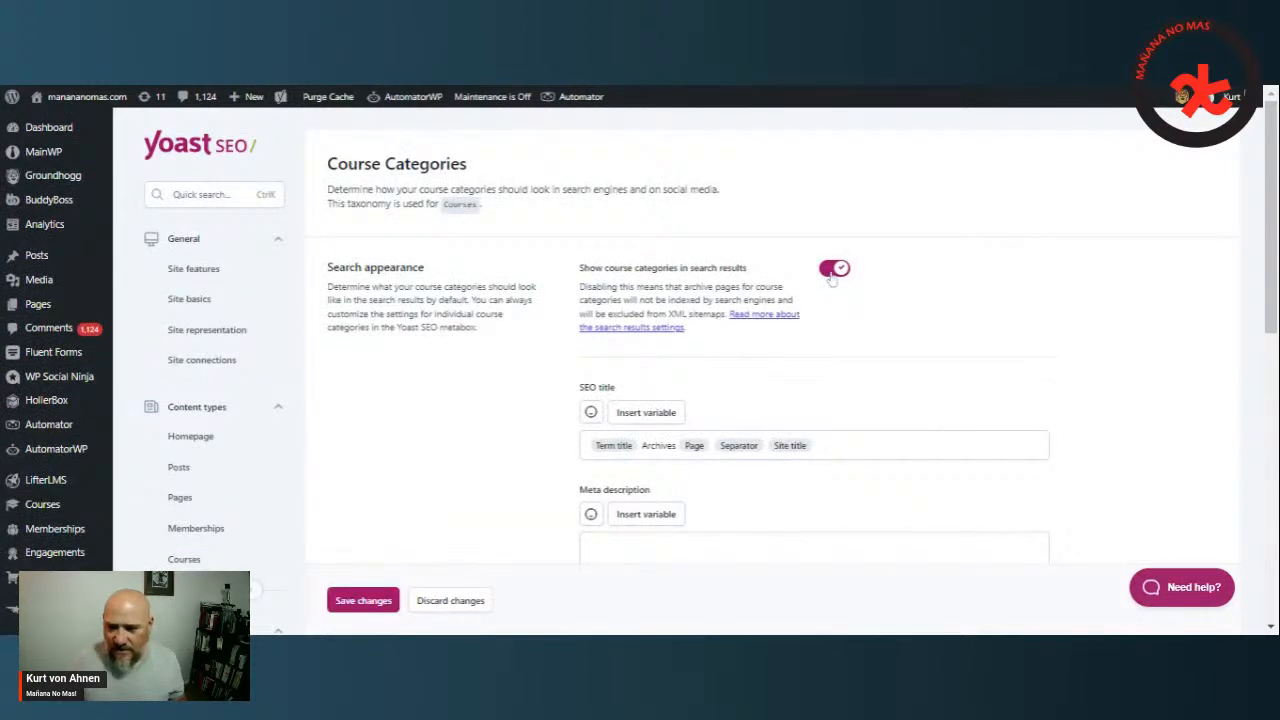
{"action": "left_click", "coordinate": [831, 274]}
{"action": "scroll", "coordinate": [384, 512], "scroll_direction": "down", "scroll_amount": 1}
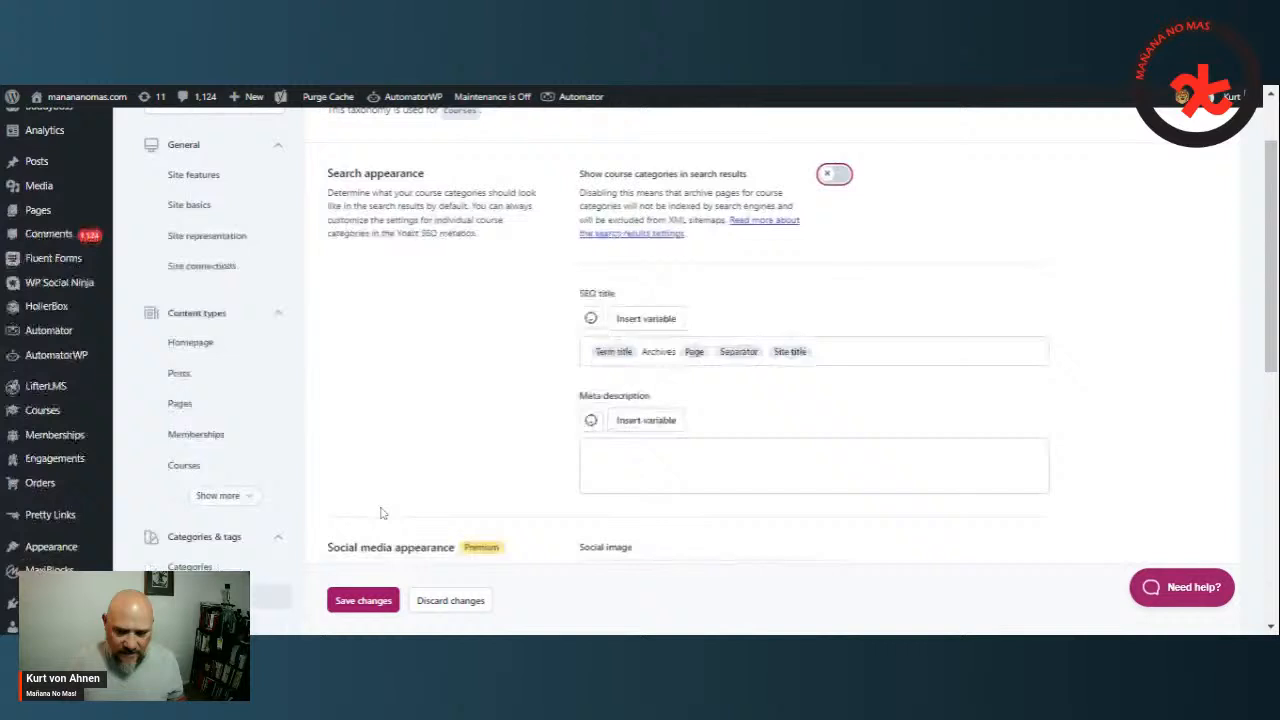
{"action": "left_click", "coordinate": [363, 600]}
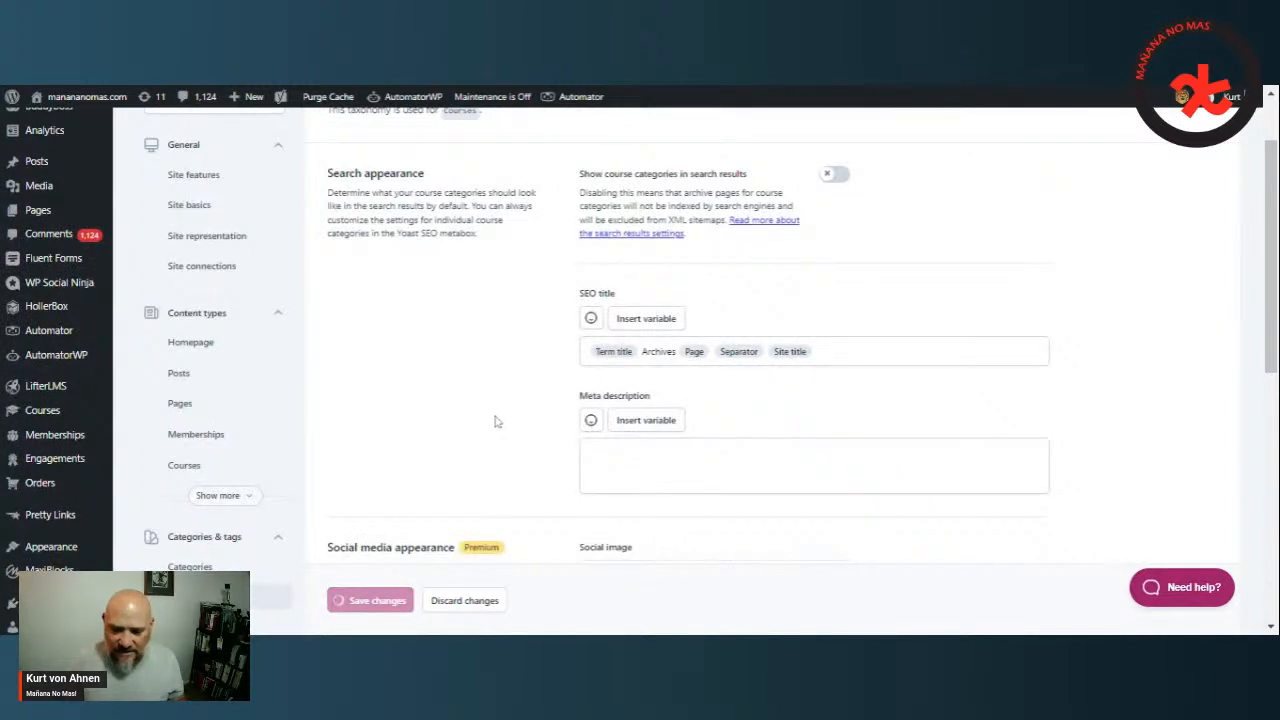
Step: Open the Course Difficulties settings and turn off showing course difficulties in search results
{"action": "scroll", "coordinate": [480, 429], "scroll_direction": "down", "scroll_amount": 2}
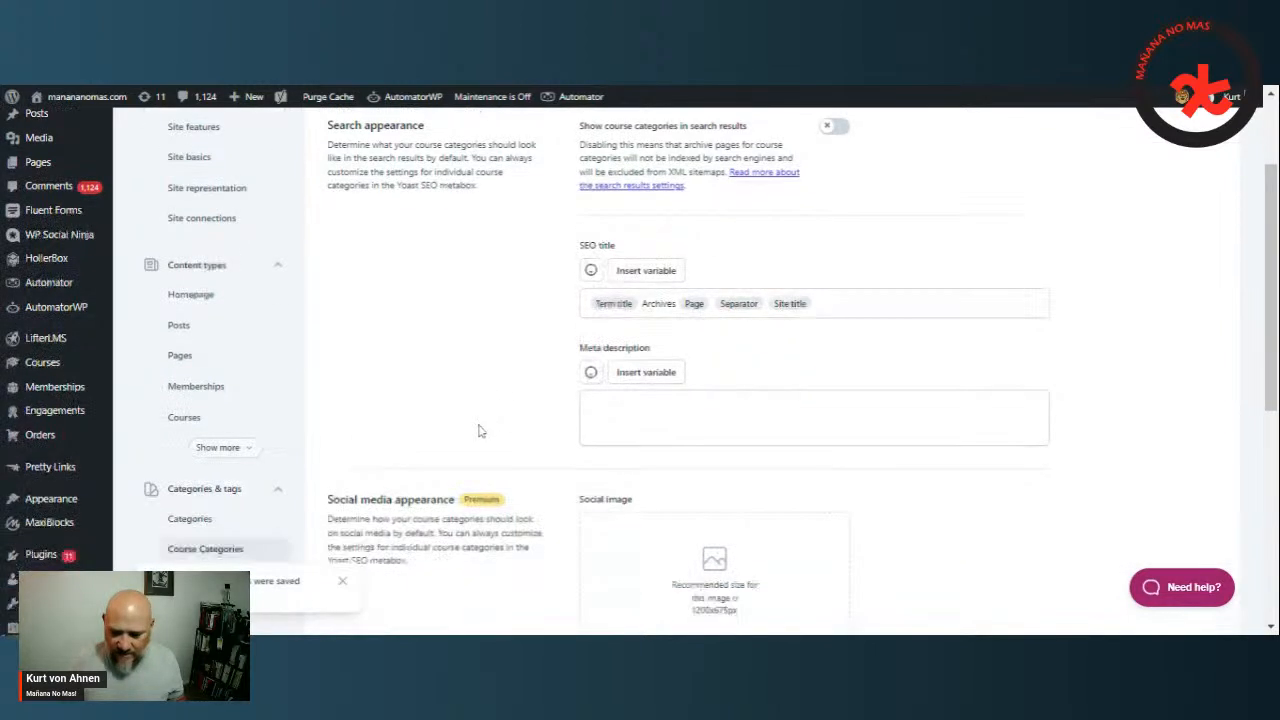
{"action": "left_click", "coordinate": [222, 441]}
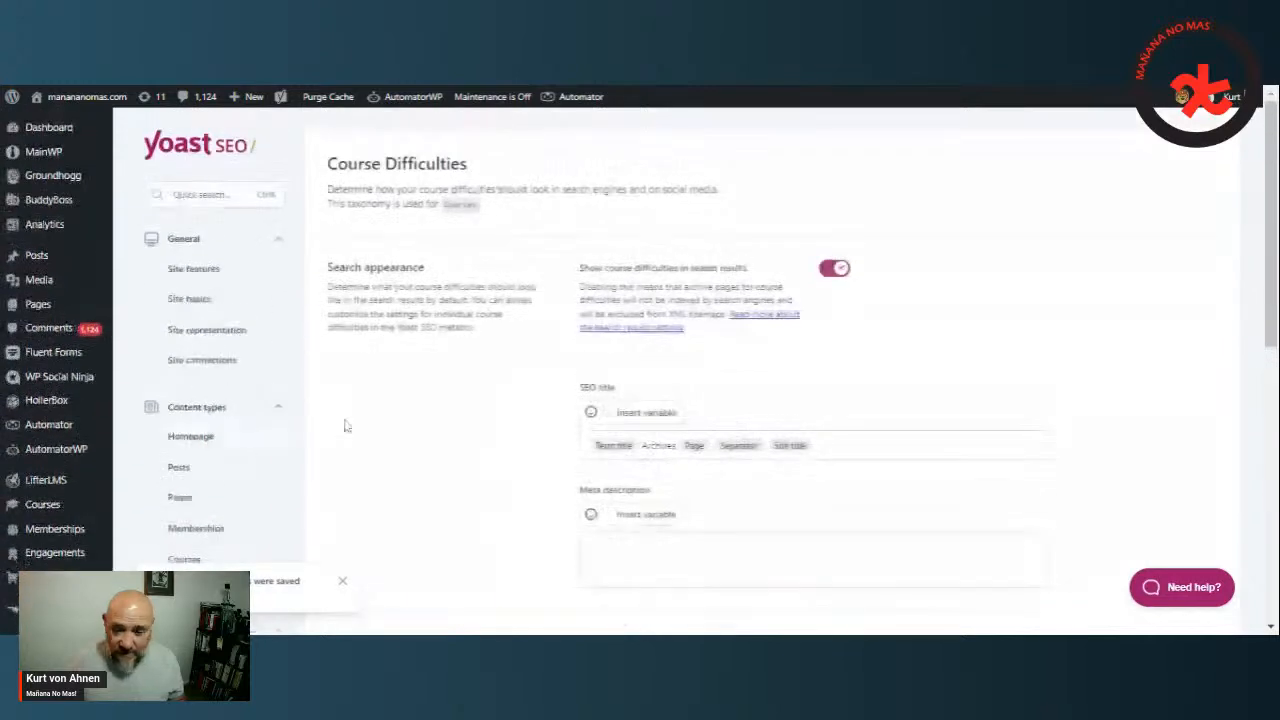
{"action": "left_click", "coordinate": [830, 272]}
{"action": "scroll", "coordinate": [463, 480], "scroll_direction": "down", "scroll_amount": 10}
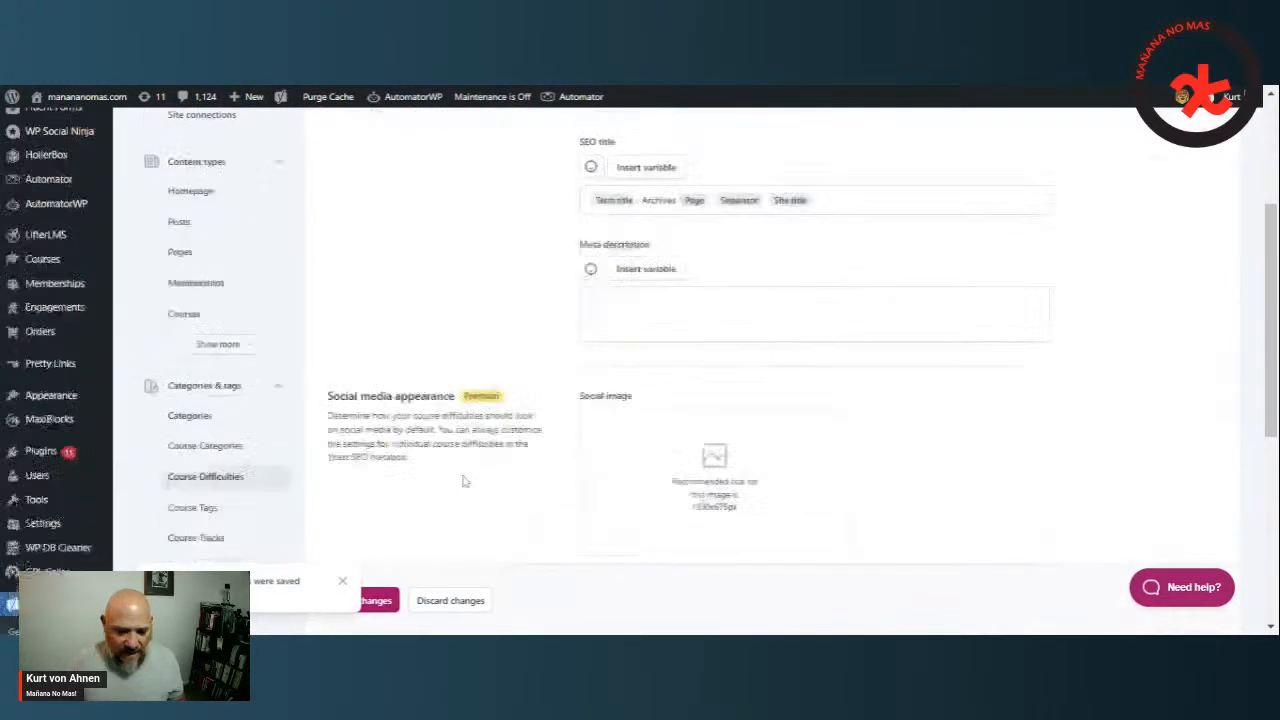
Step: Save the Course Difficulties change, then turn off showing course tags in search results in the Course Tags settings and save
{"action": "left_click", "coordinate": [368, 536]}
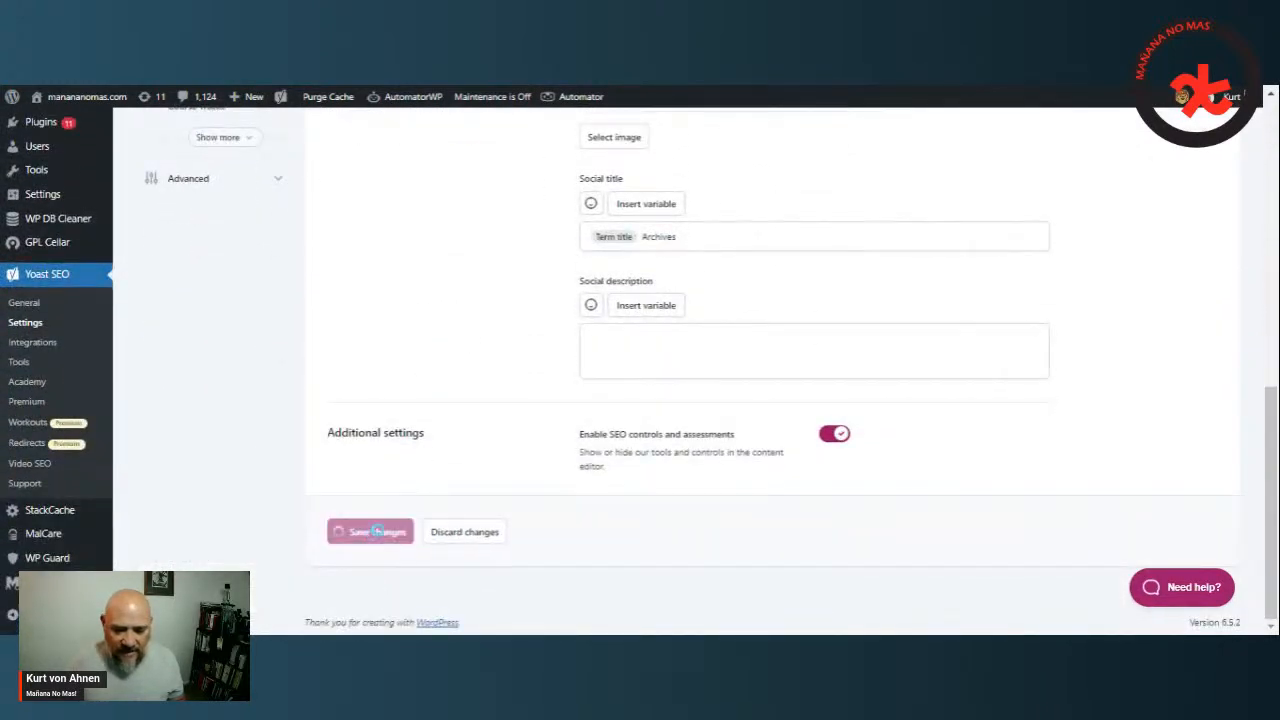
{"action": "scroll", "coordinate": [447, 396], "scroll_direction": "up", "scroll_amount": 1}
{"action": "scroll", "coordinate": [430, 402], "scroll_direction": "up", "scroll_amount": 3}
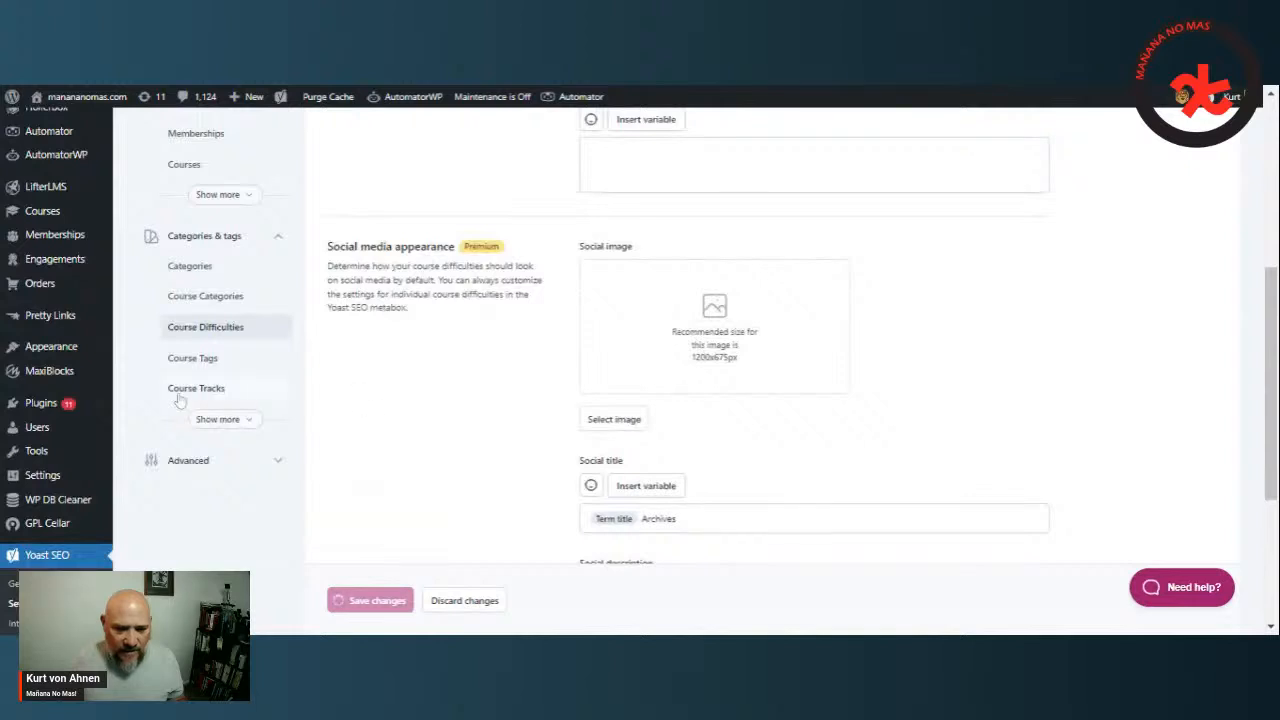
{"action": "left_click", "coordinate": [180, 358]}
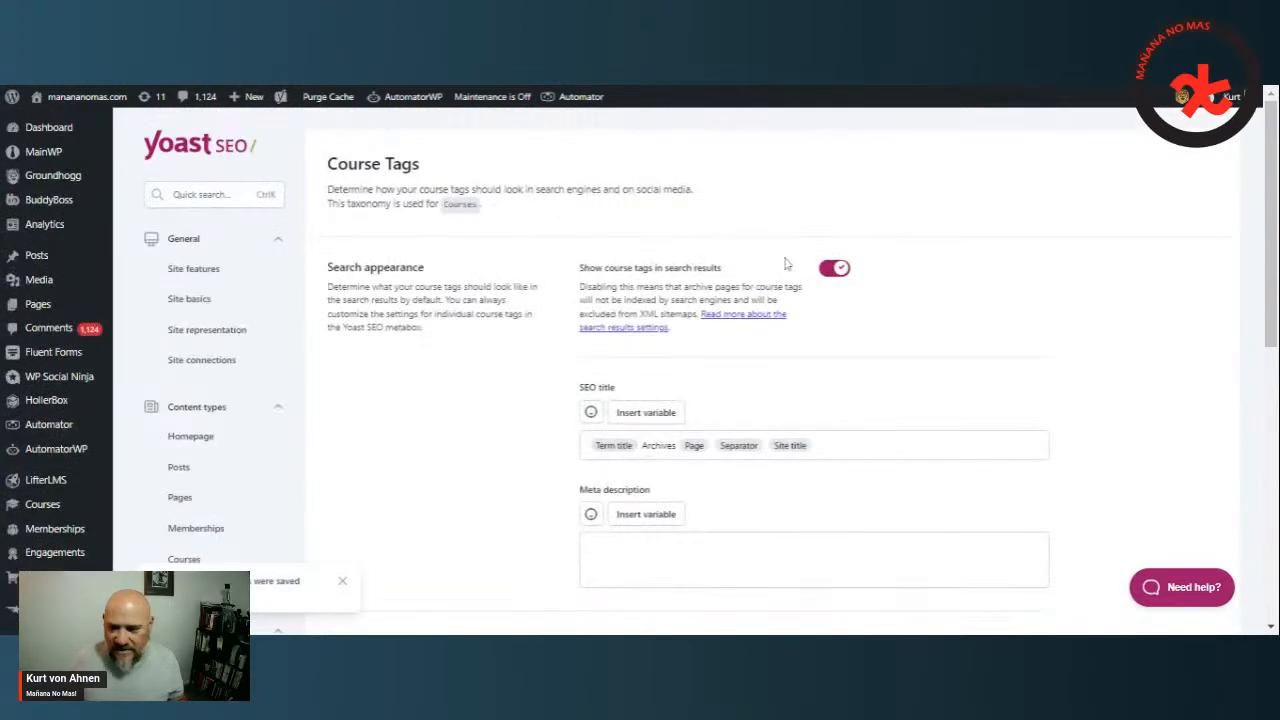
{"action": "left_click", "coordinate": [834, 270]}
{"action": "scroll", "coordinate": [318, 463], "scroll_direction": "down", "scroll_amount": 4}
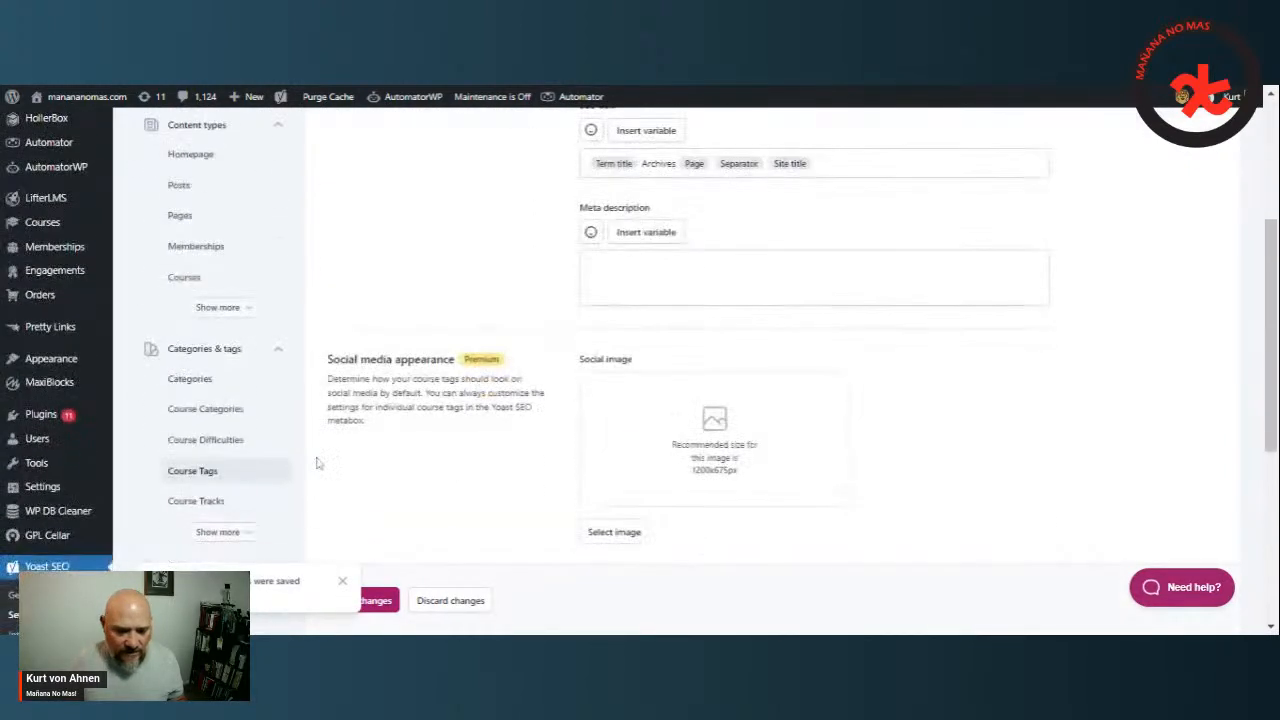
{"action": "left_click", "coordinate": [378, 600]}
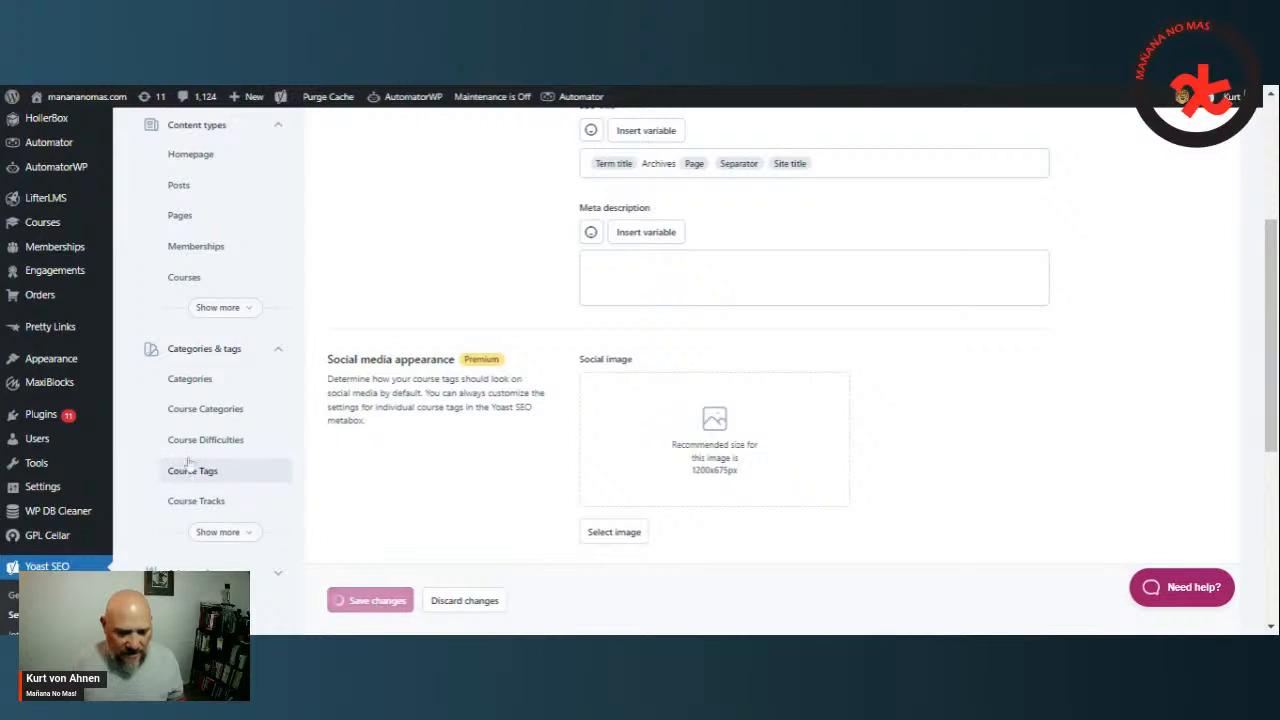
Step: Open the Course Tracks settings, turn off showing course tracks in search results, and save the changes
{"action": "left_click", "coordinate": [186, 505]}
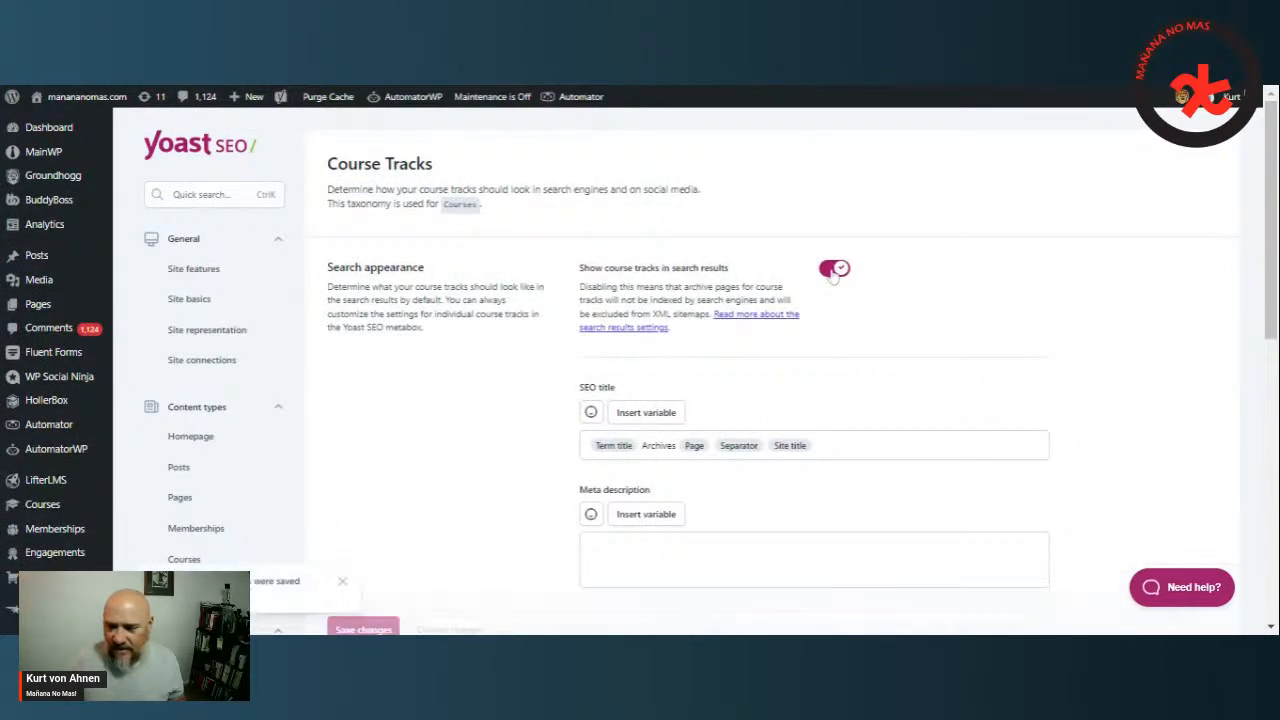
{"action": "left_click", "coordinate": [824, 275]}
{"action": "scroll", "coordinate": [500, 500], "scroll_direction": "down", "scroll_amount": 1}
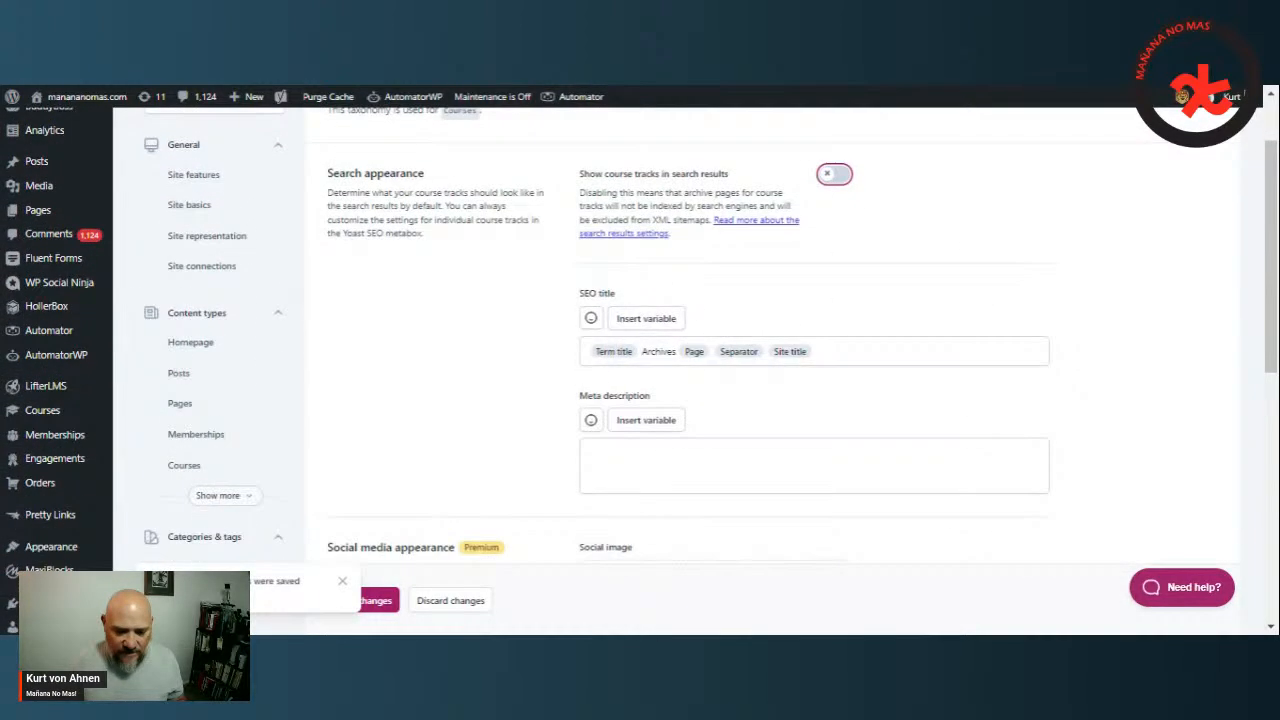
{"action": "left_click", "coordinate": [382, 601]}
Step: Expand the taxonomy list, open the Discussion Tags settings, turn off showing discussion tags in search results, and save
{"action": "scroll", "coordinate": [455, 420], "scroll_direction": "down", "scroll_amount": 4}
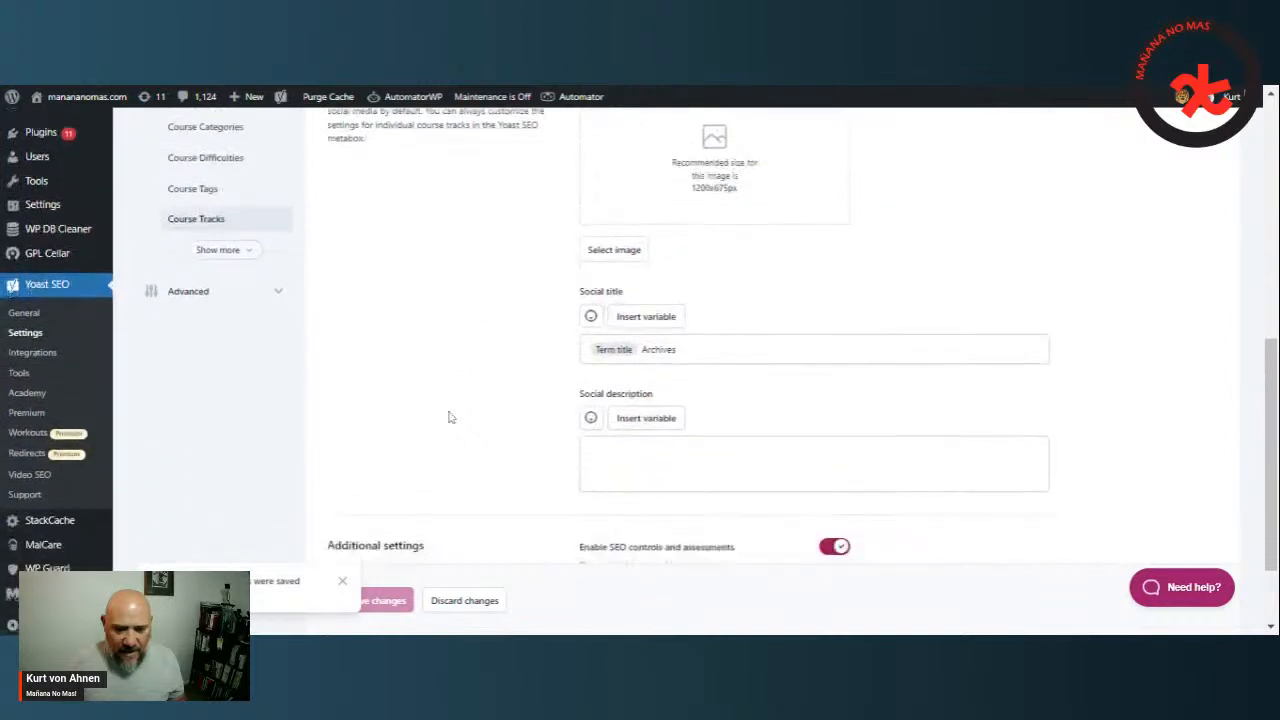
{"action": "left_click", "coordinate": [248, 254]}
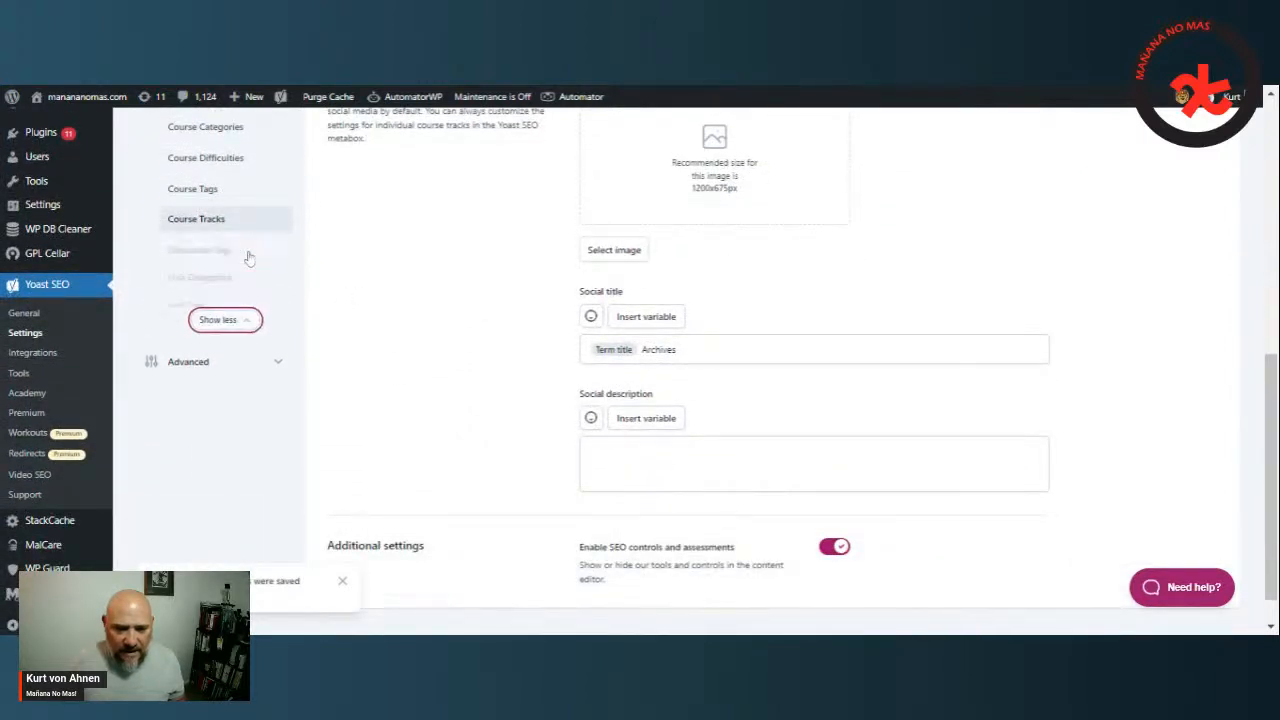
{"action": "left_click", "coordinate": [205, 252]}
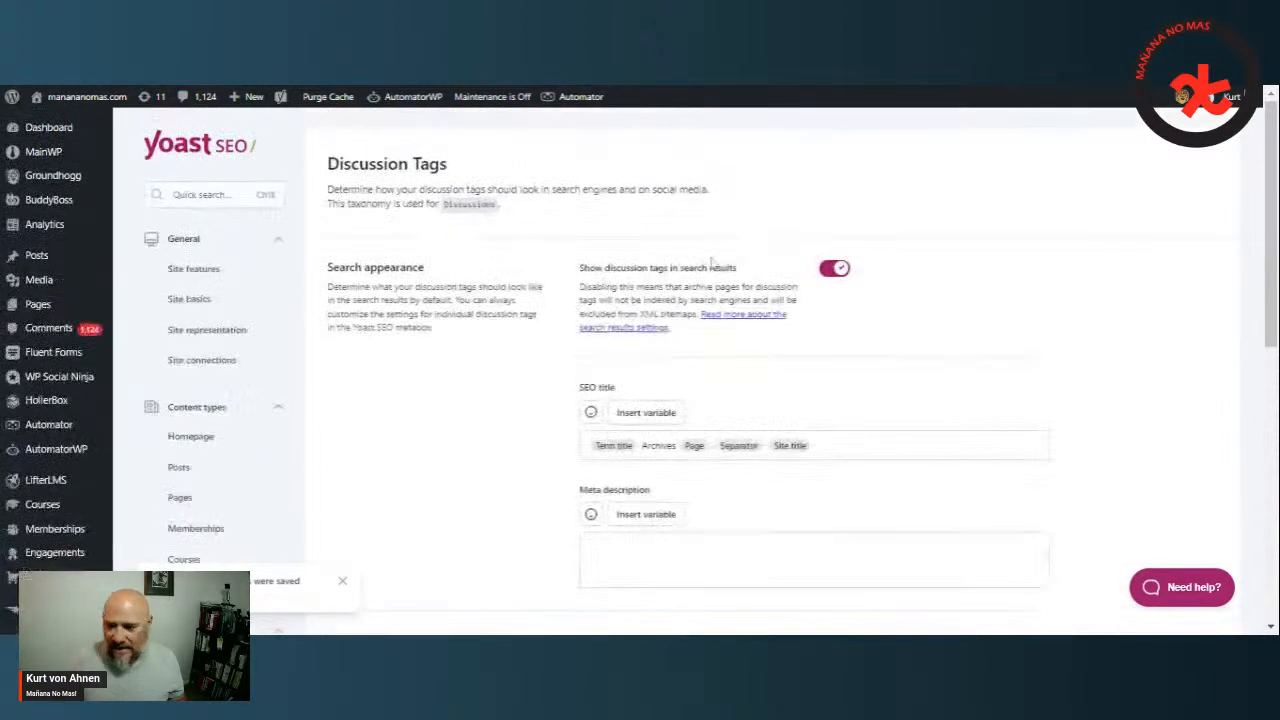
{"action": "left_click", "coordinate": [834, 278]}
{"action": "scroll", "coordinate": [410, 480], "scroll_direction": "down", "scroll_amount": 4}
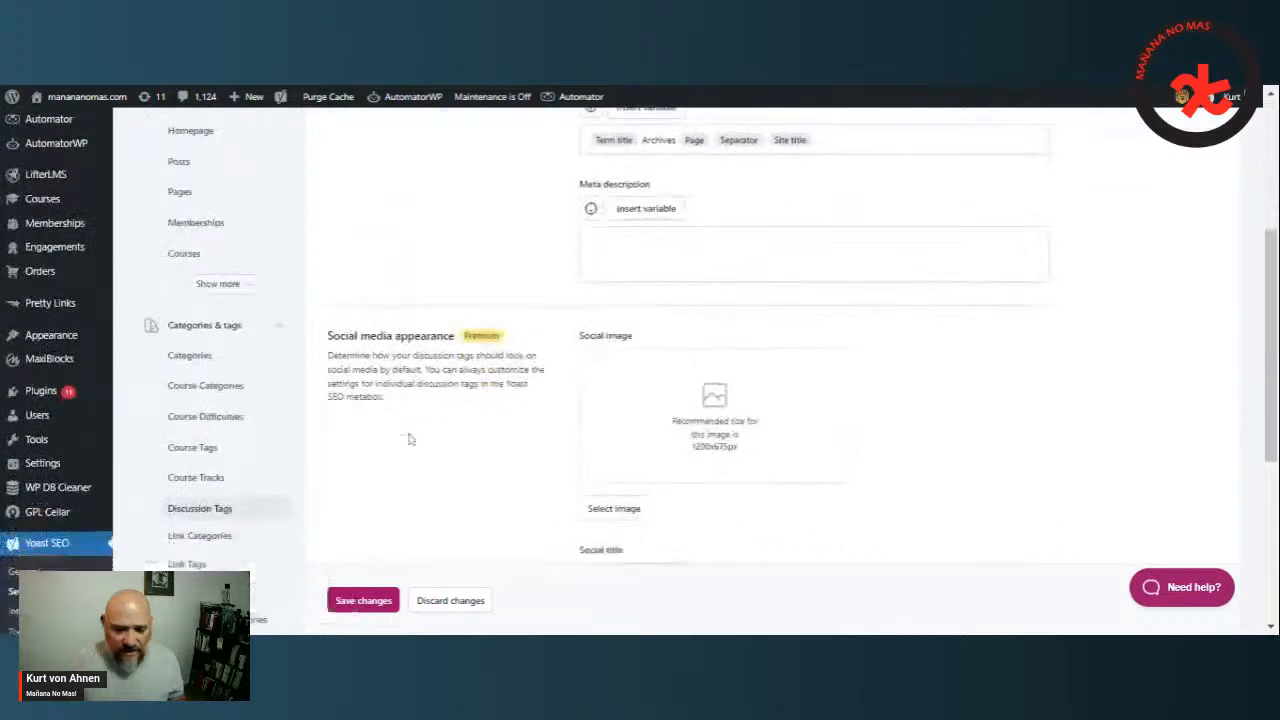
{"action": "left_click", "coordinate": [362, 601]}
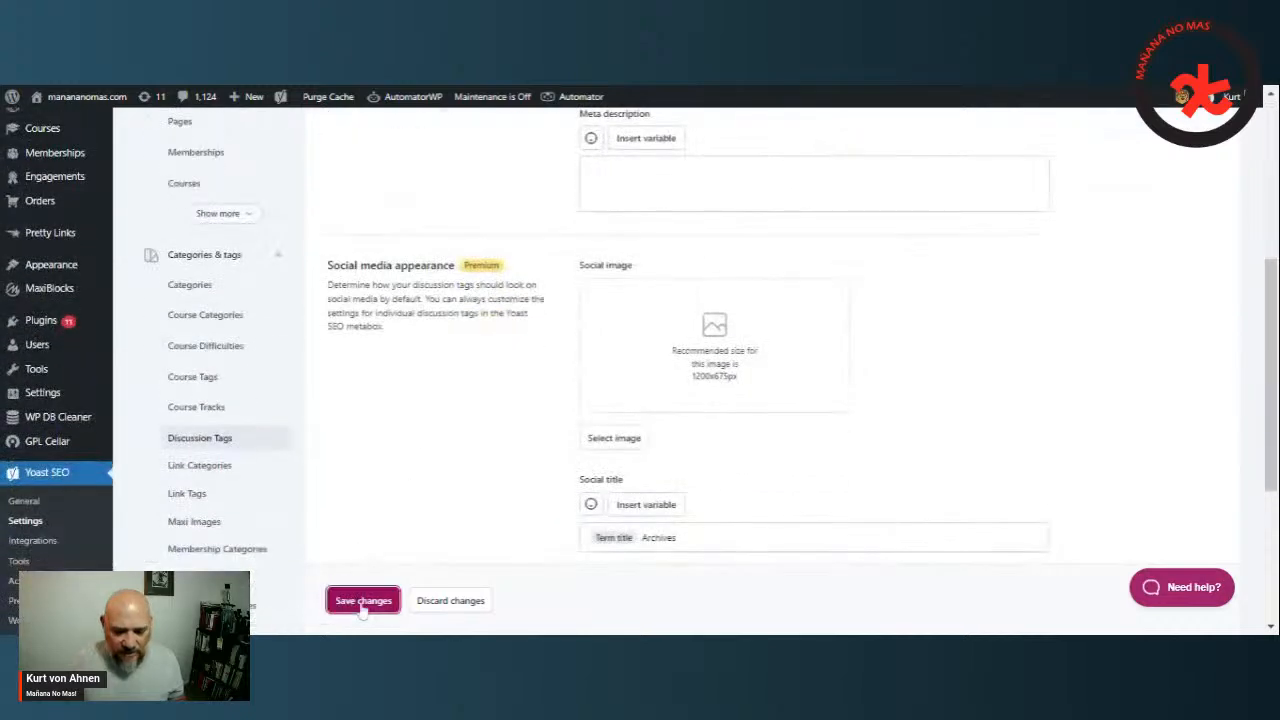
Step: Turn off showing link categories and link tags in search results in their respective taxonomy settings
{"action": "left_click", "coordinate": [190, 467]}
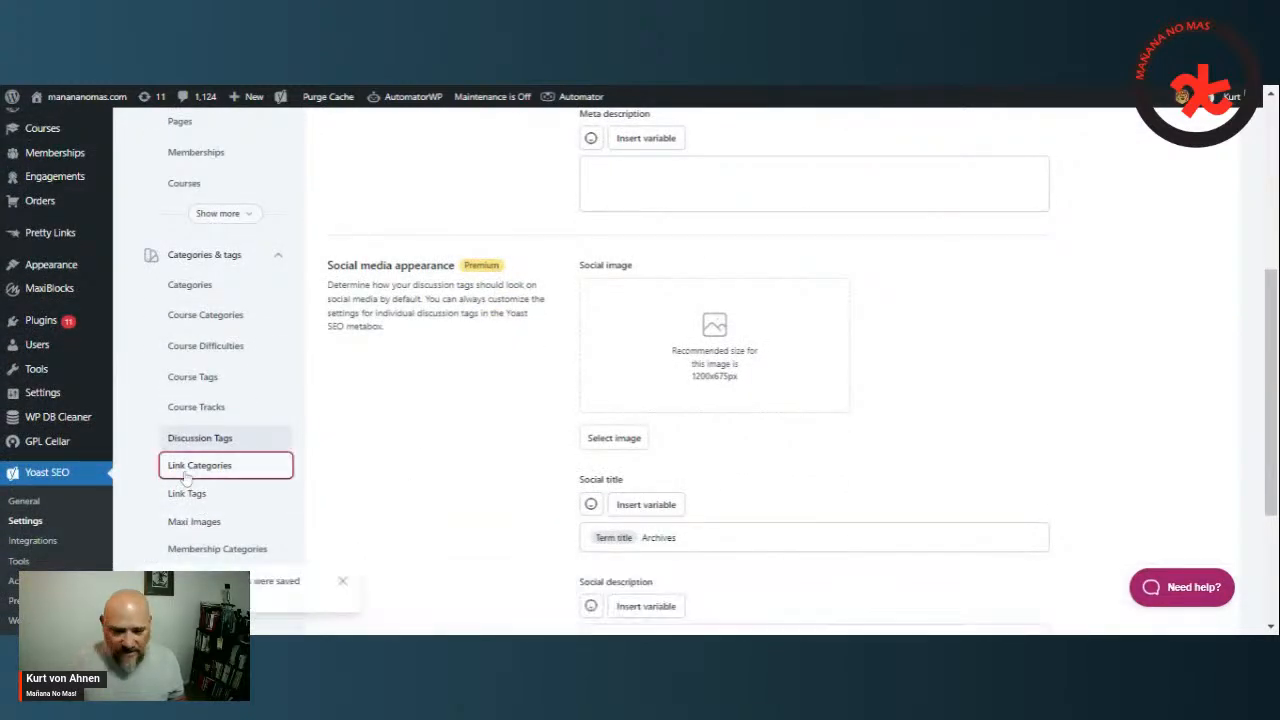
{"action": "left_click", "coordinate": [834, 266]}
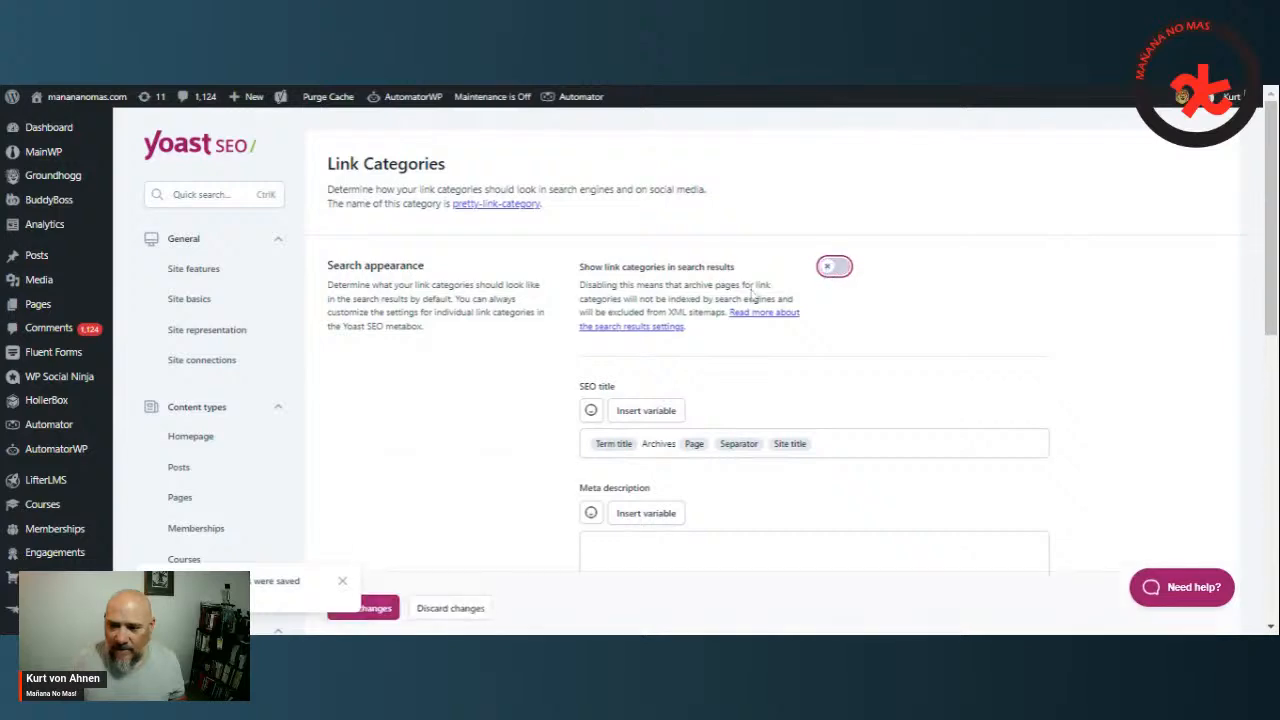
{"action": "scroll", "coordinate": [466, 428], "scroll_direction": "down", "scroll_amount": 5}
{"action": "left_click", "coordinate": [230, 401]}
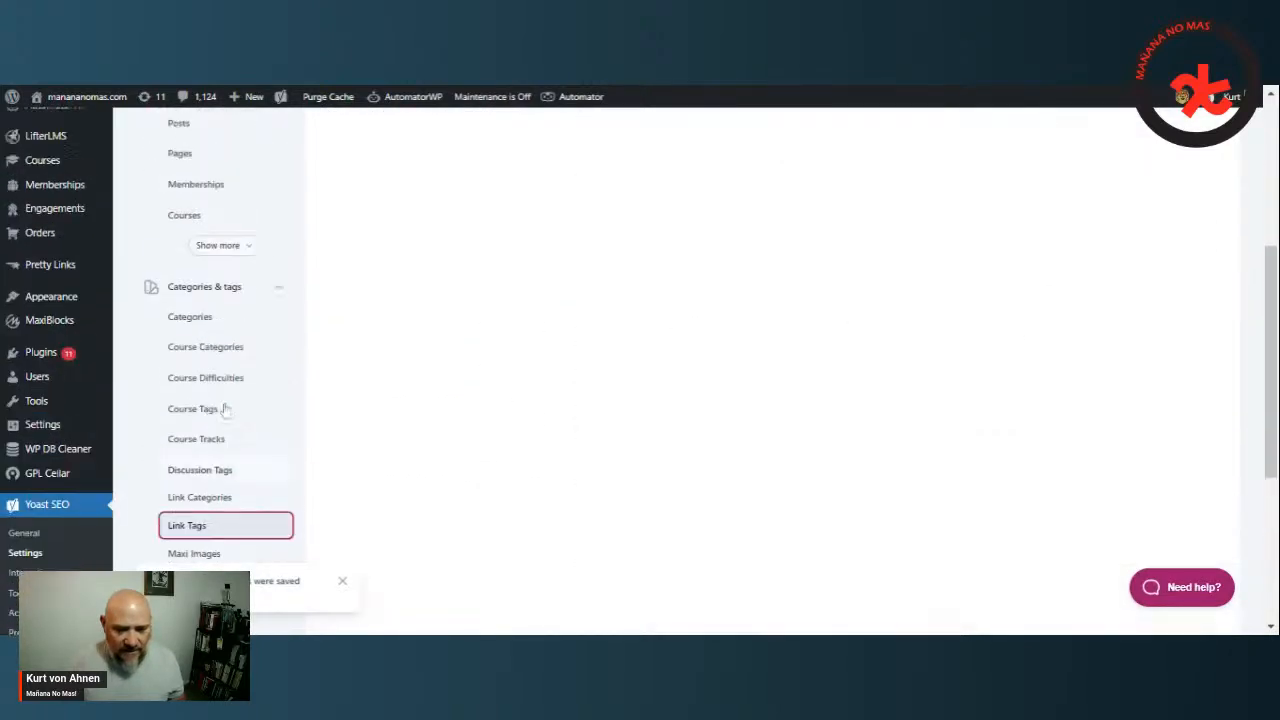
{"action": "left_click", "coordinate": [834, 266]}
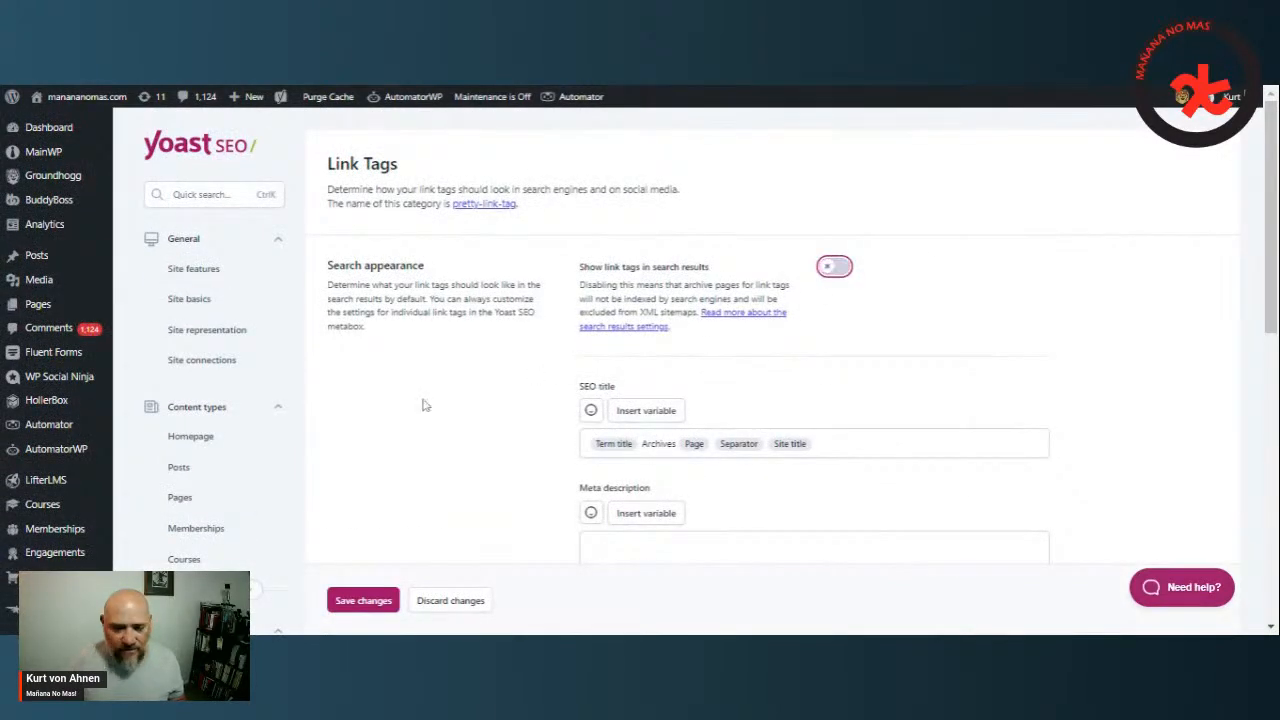
Step: Turn off showing Maxi images and membership categories in search results in their respective taxonomy settings
{"action": "scroll", "coordinate": [423, 403], "scroll_direction": "down", "scroll_amount": 5}
{"action": "left_click", "coordinate": [196, 522]}
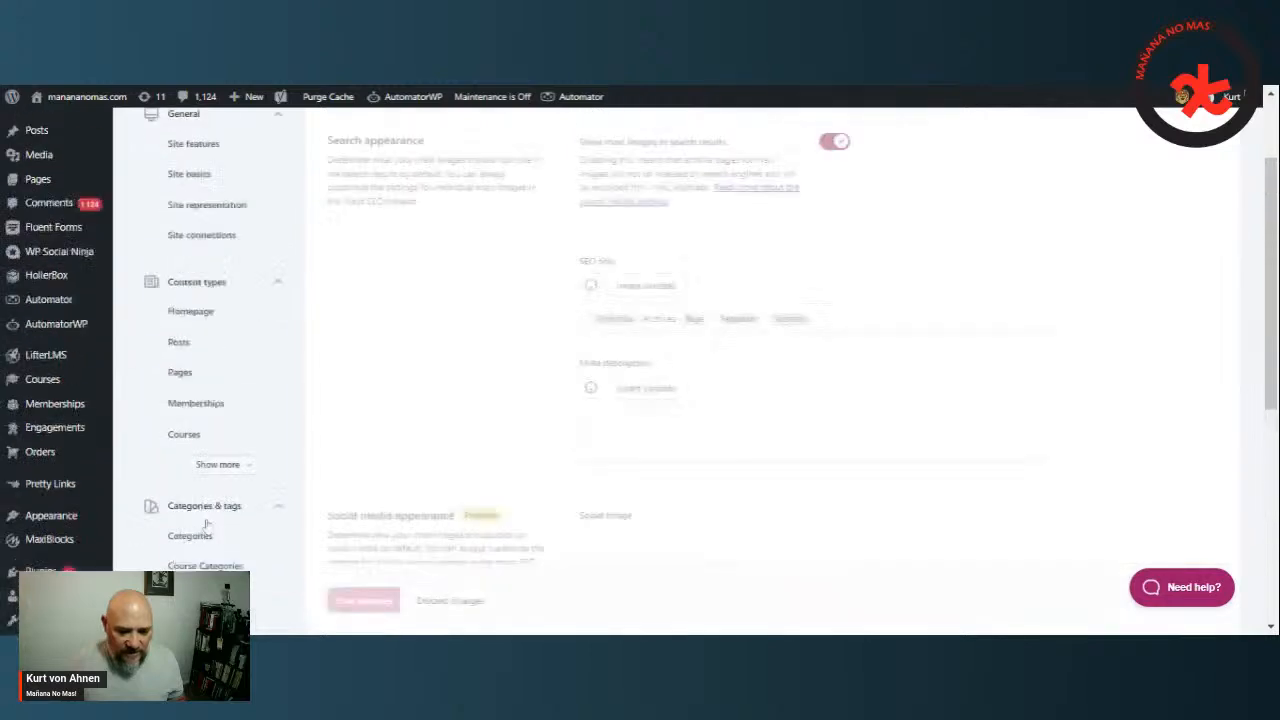
{"action": "left_click", "coordinate": [832, 268]}
{"action": "scroll", "coordinate": [300, 400], "scroll_direction": "down", "scroll_amount": 6}
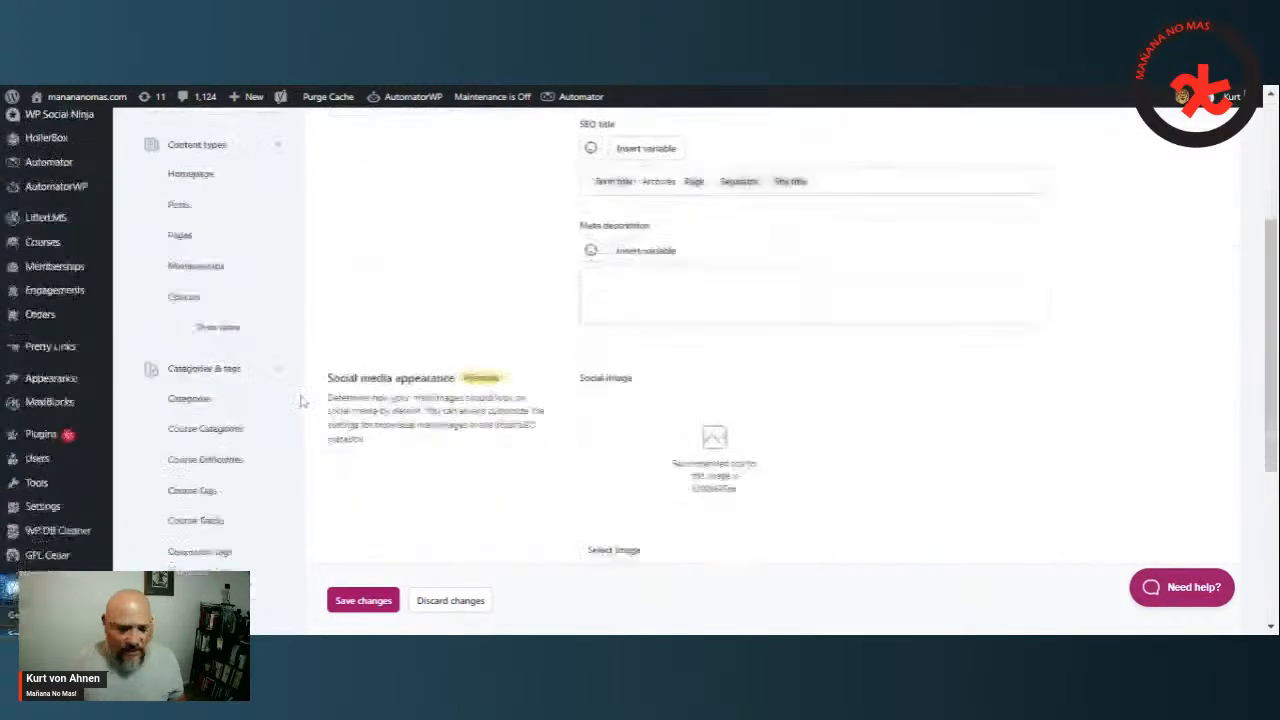
{"action": "left_click", "coordinate": [210, 459]}
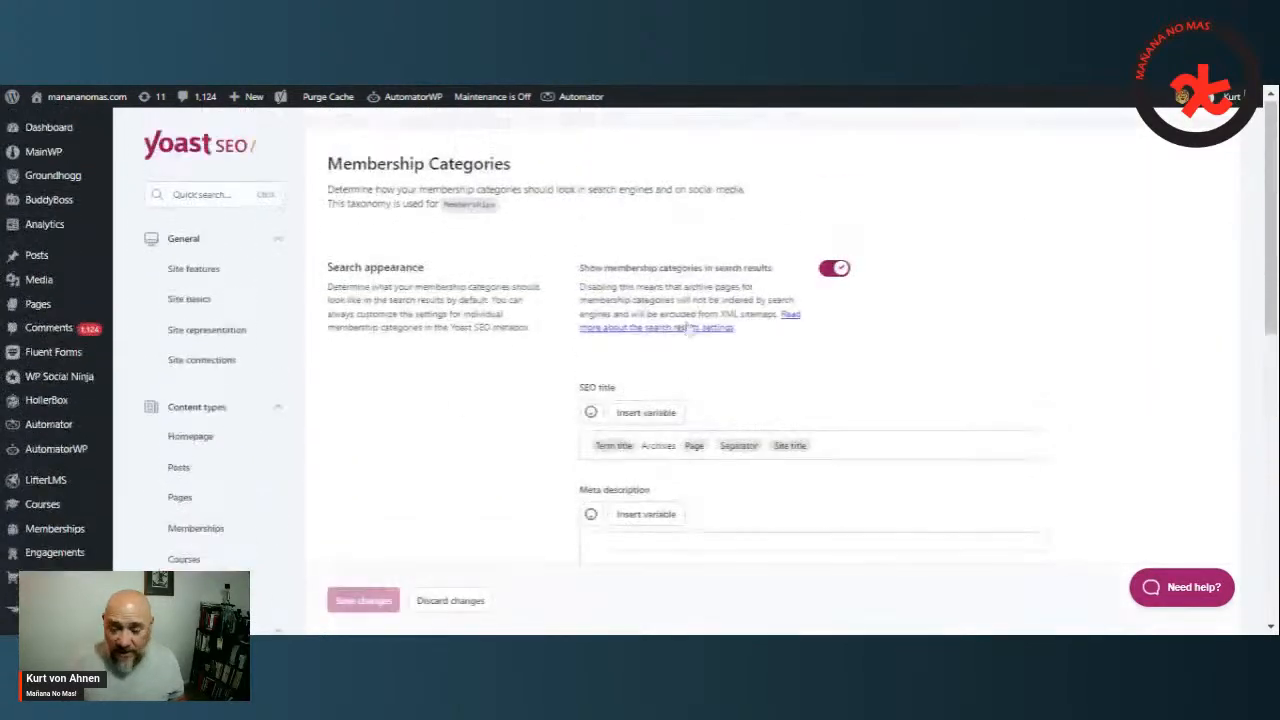
{"action": "left_click", "coordinate": [833, 269]}
{"action": "left_click", "coordinate": [831, 270]}
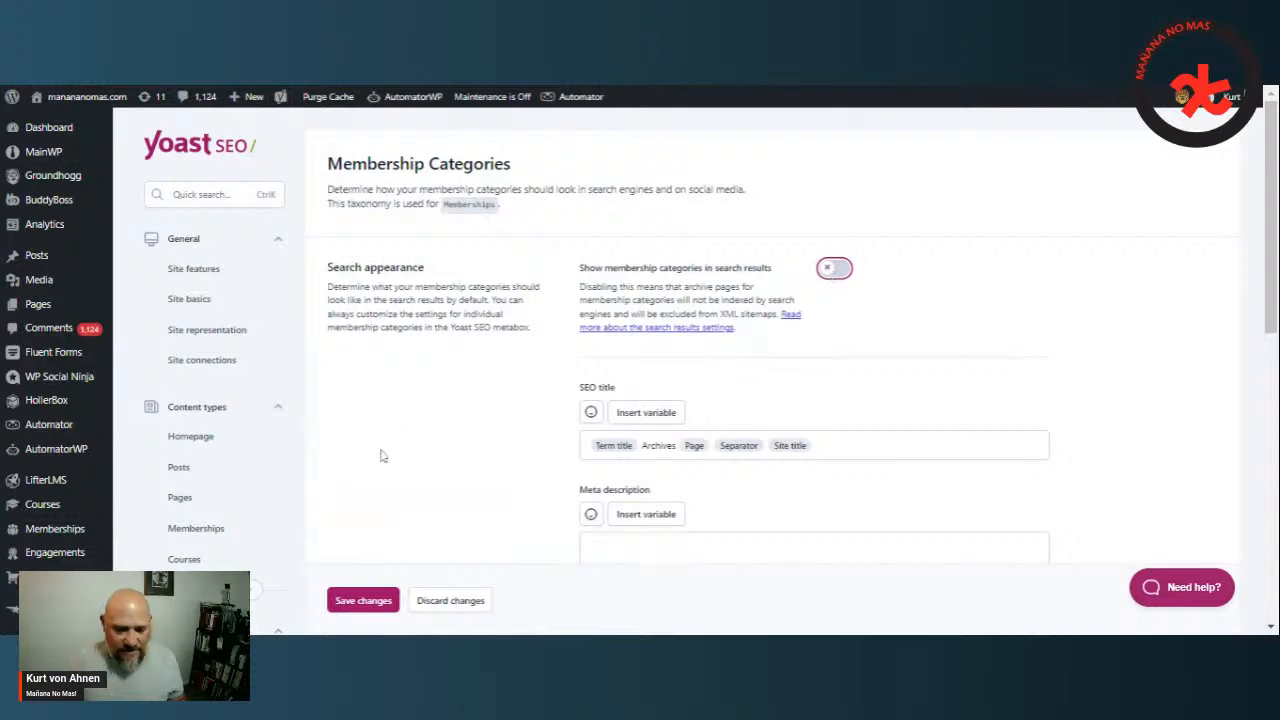
Step: Turn off showing membership tags and reporting categories in search results in their respective taxonomy settings
{"action": "scroll", "coordinate": [380, 456], "scroll_direction": "down", "scroll_amount": 10}
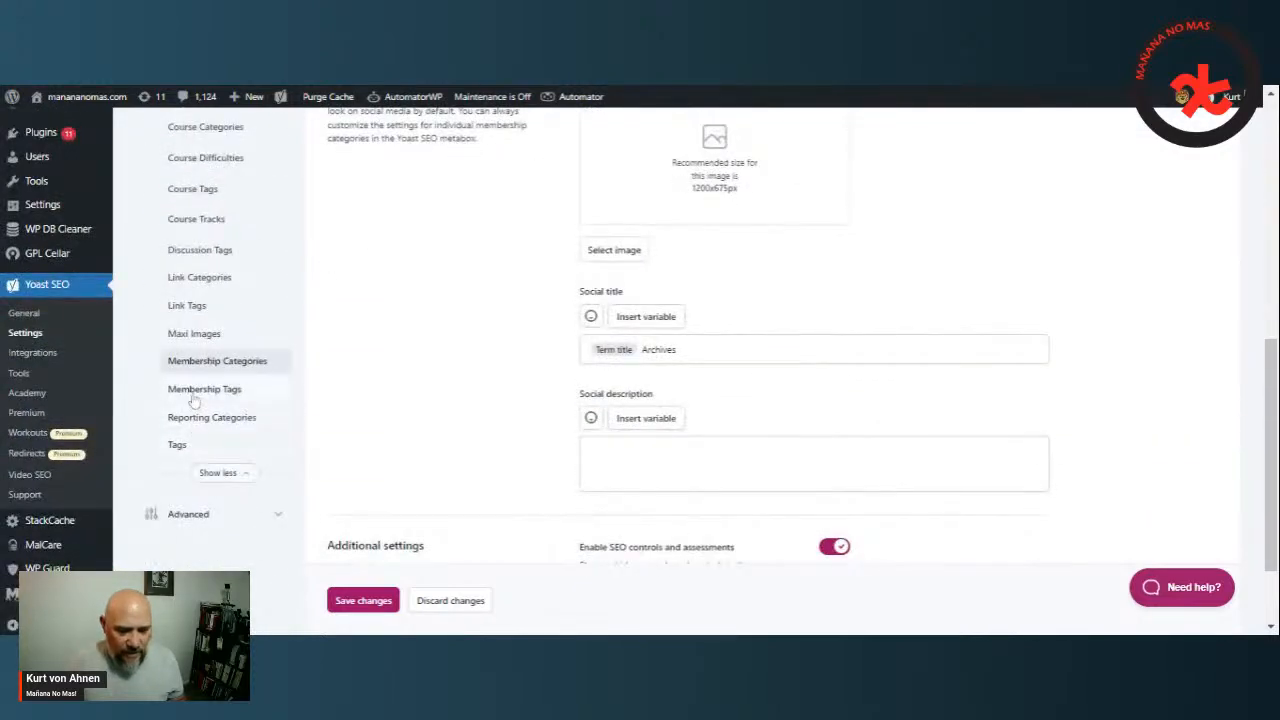
{"action": "left_click", "coordinate": [200, 390]}
{"action": "left_click", "coordinate": [831, 271]}
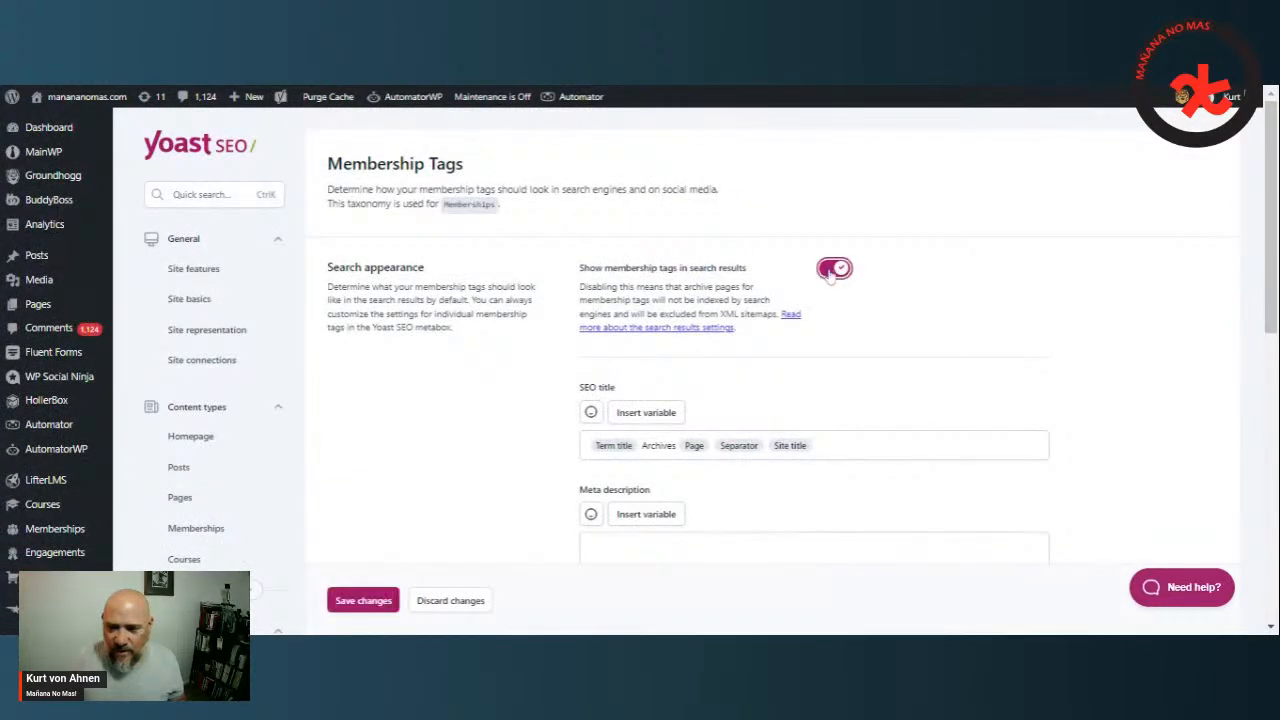
{"action": "scroll", "coordinate": [439, 391], "scroll_direction": "down", "scroll_amount": 8}
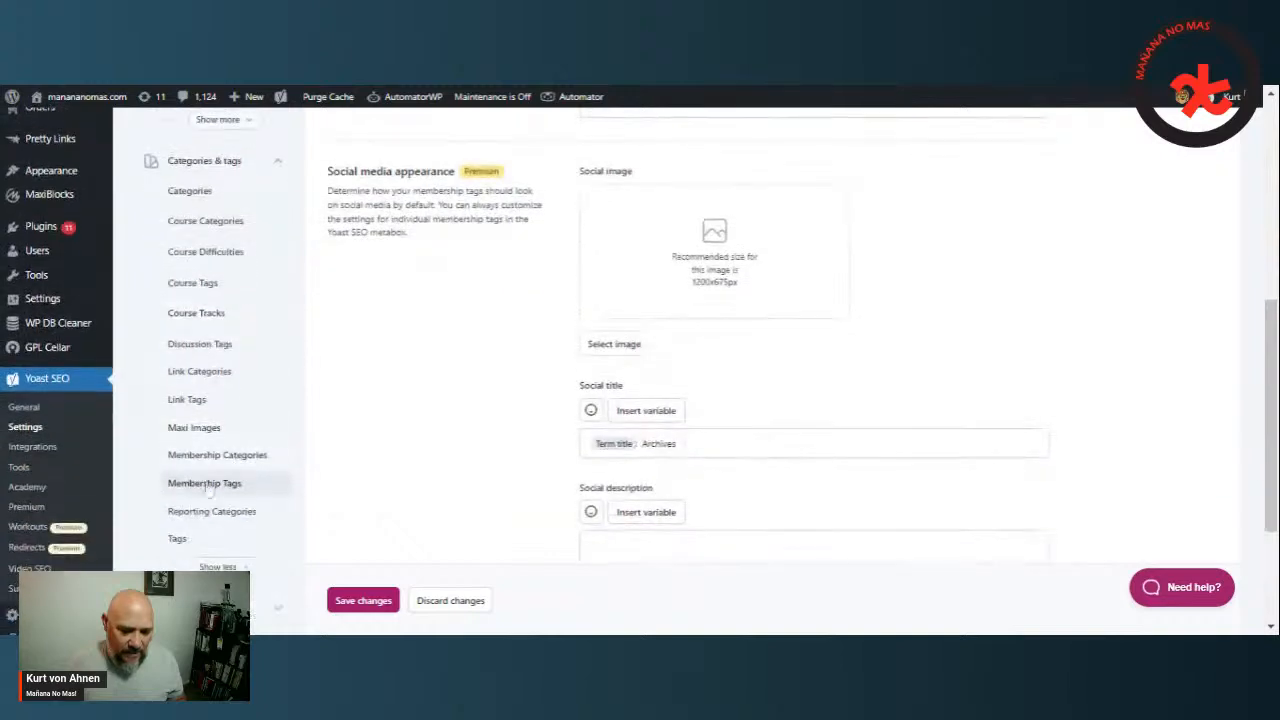
{"action": "left_click", "coordinate": [200, 511]}
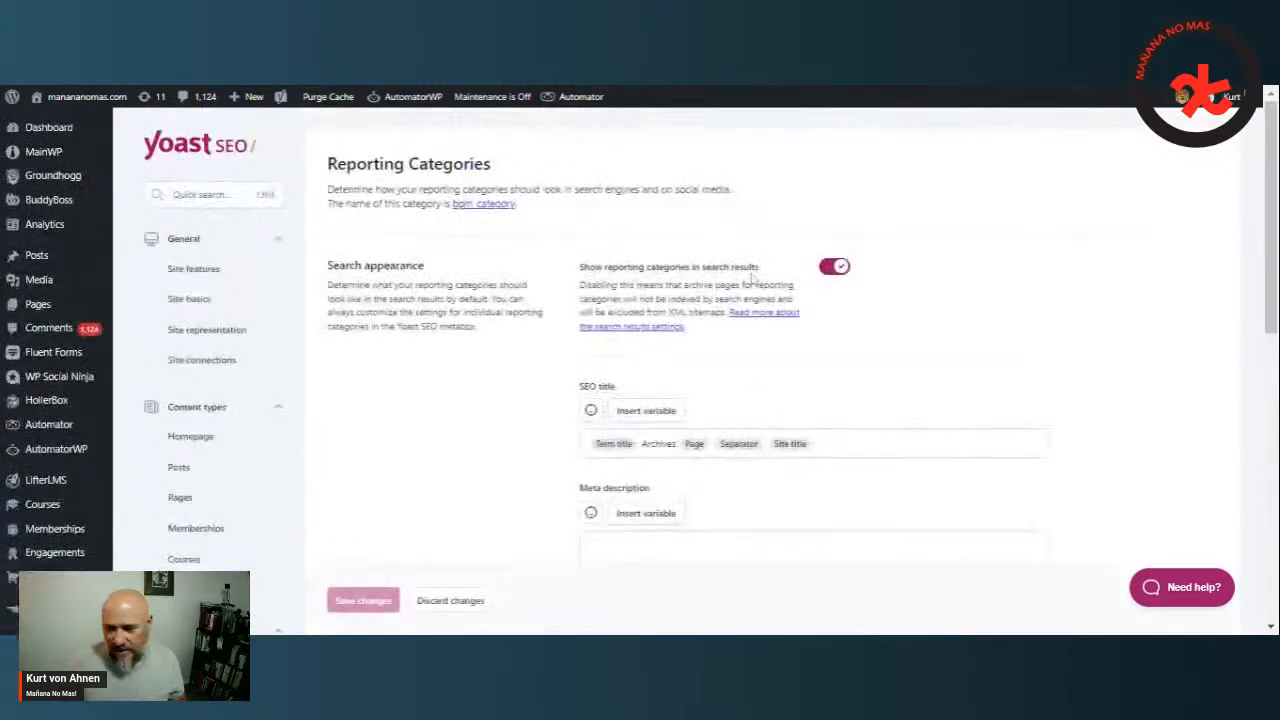
{"action": "double_click", "coordinate": [834, 267]}
{"action": "left_click", "coordinate": [834, 267]}
Step: Open the Tags taxonomy settings, turn off showing tags in search results, and save all pending changes
{"action": "scroll", "coordinate": [306, 420], "scroll_direction": "down", "scroll_amount": 10}
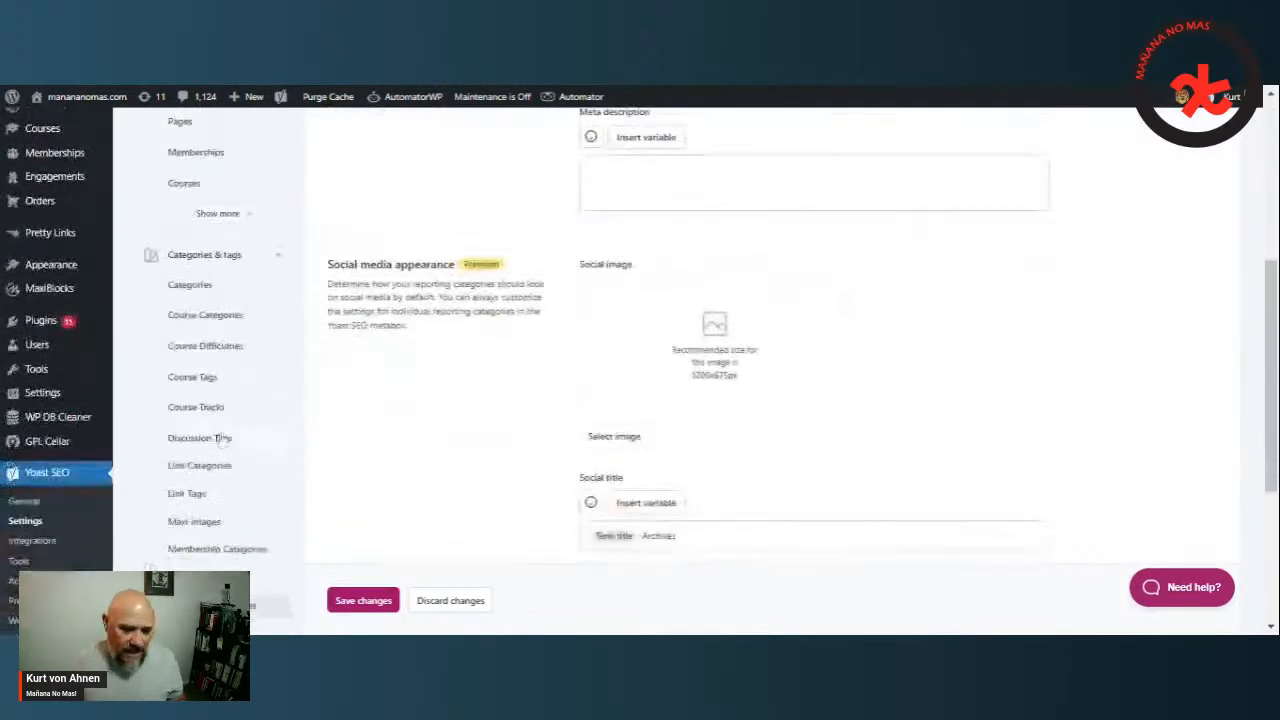
{"action": "left_click", "coordinate": [180, 445]}
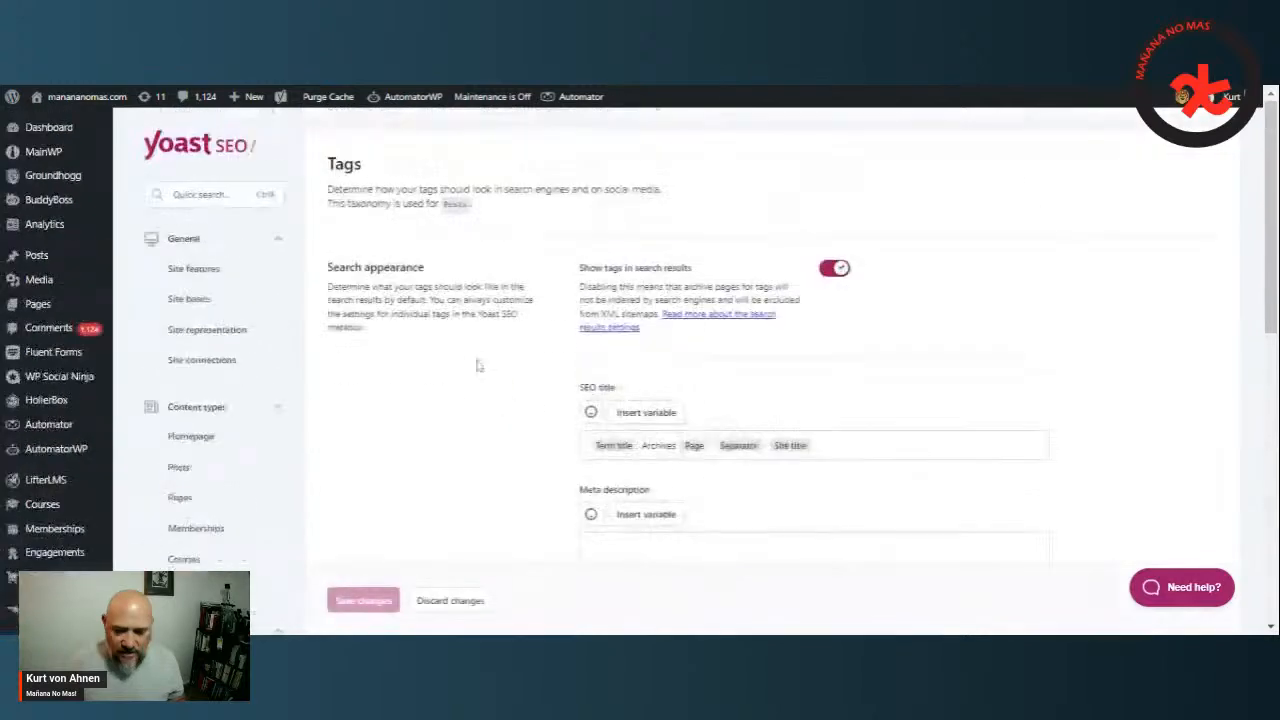
{"action": "left_click", "coordinate": [834, 268]}
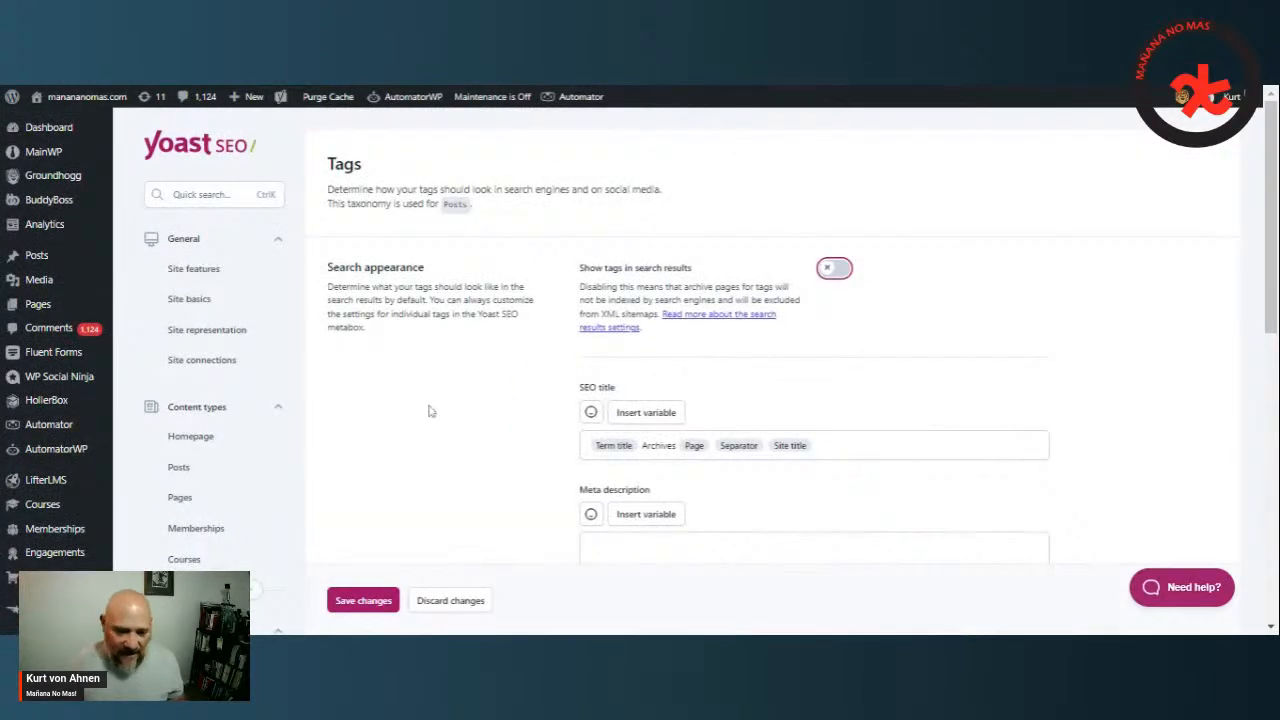
{"action": "scroll", "coordinate": [430, 411], "scroll_direction": "down", "scroll_amount": 10}
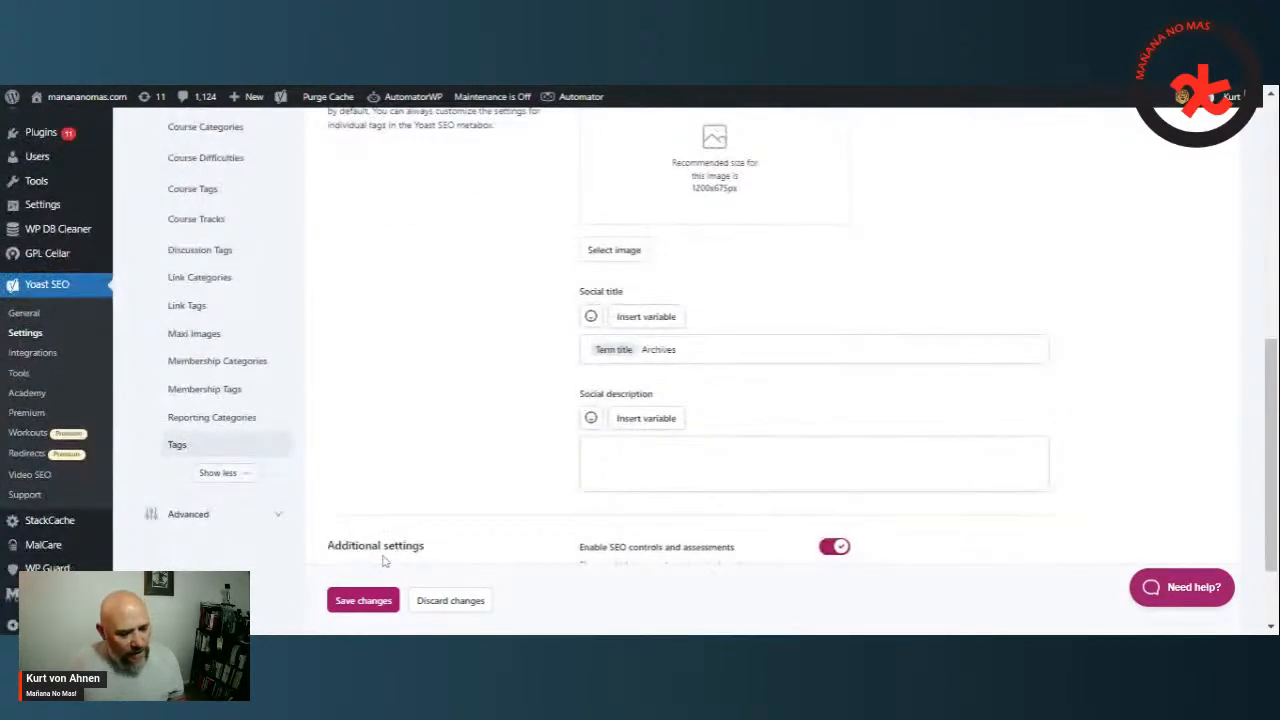
{"action": "left_click", "coordinate": [368, 596]}
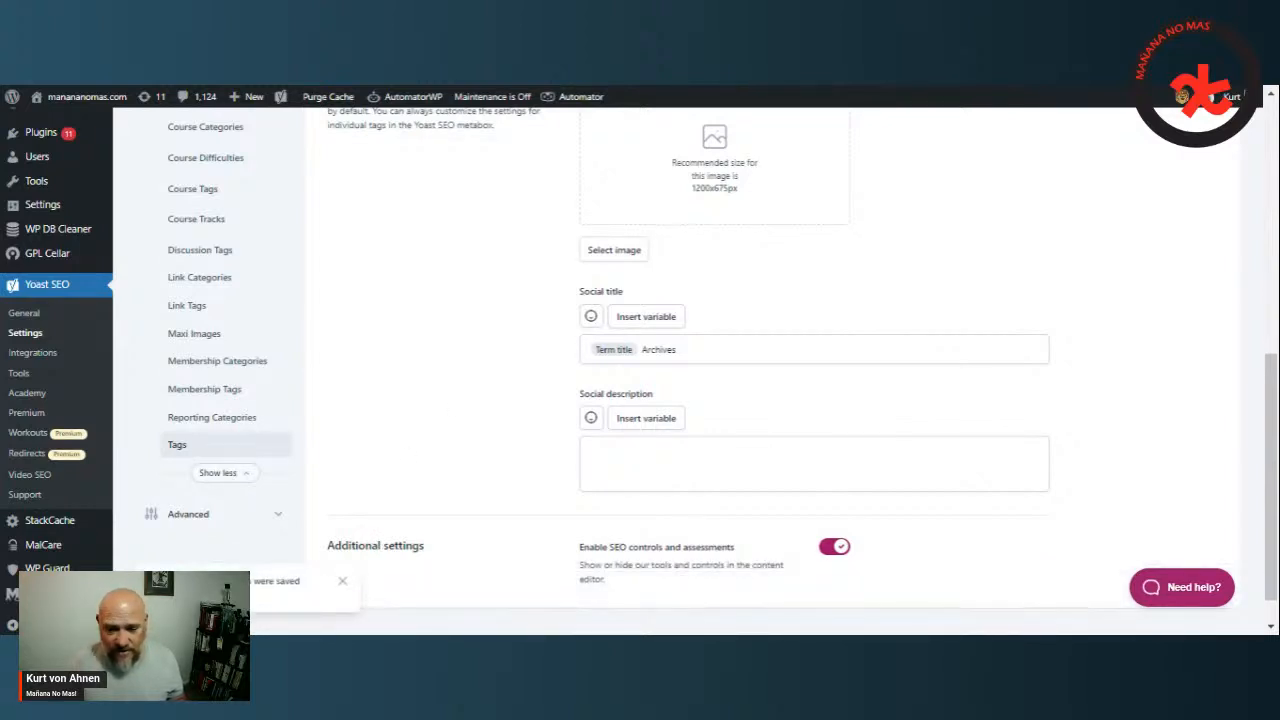
Step: Expand the Advanced settings group and look over the settings pages it contains
{"action": "left_click", "coordinate": [278, 519]}
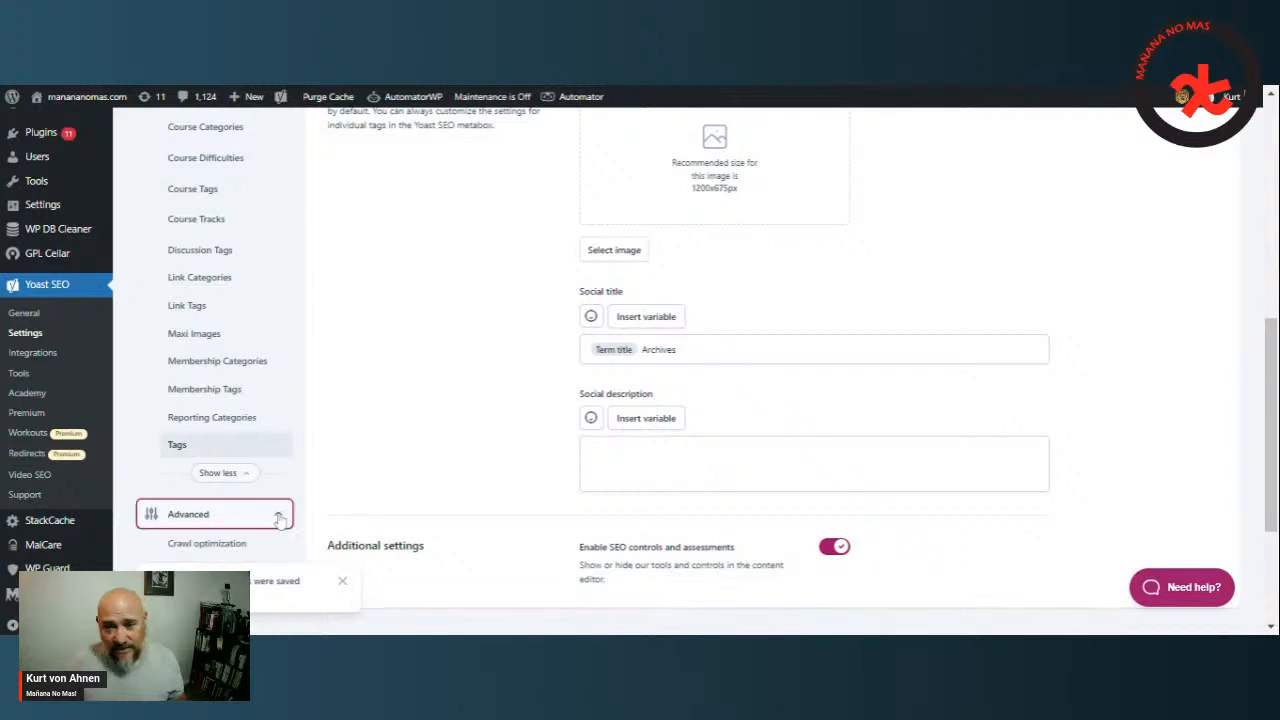
{"action": "scroll", "coordinate": [416, 449], "scroll_direction": "down", "scroll_amount": 2}
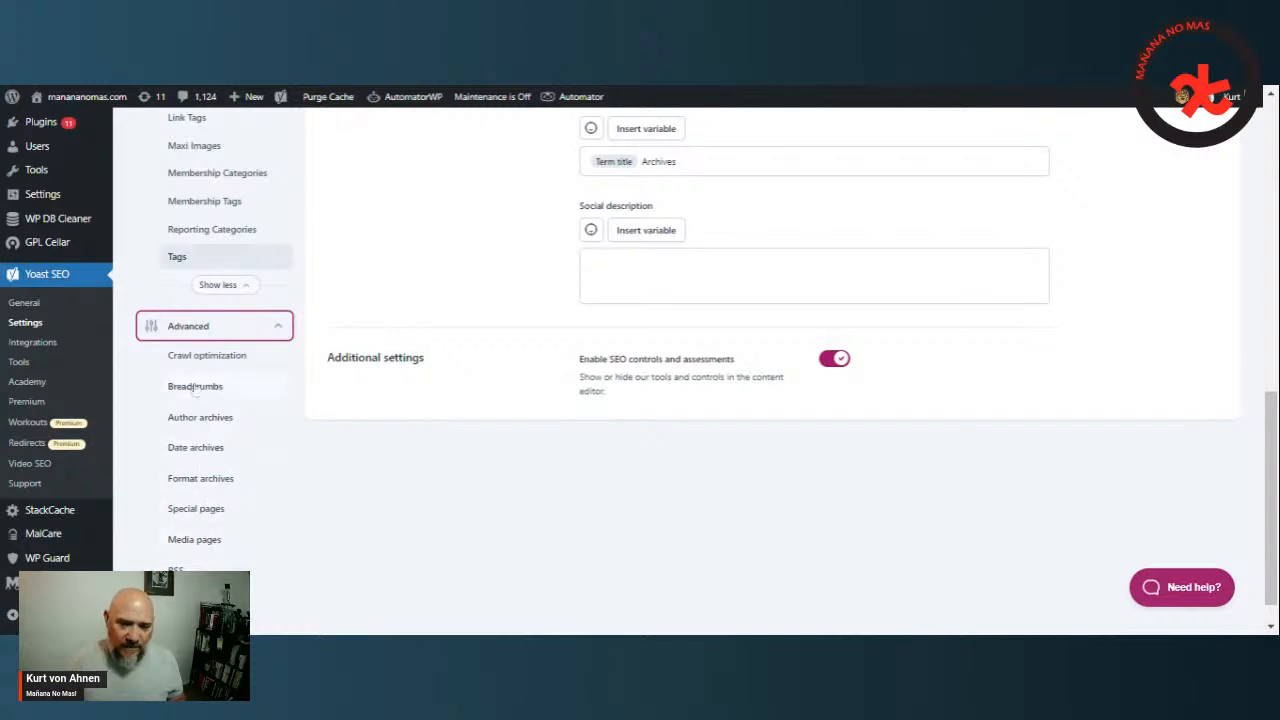
{"action": "scroll", "coordinate": [340, 423], "scroll_direction": "up", "scroll_amount": 10}
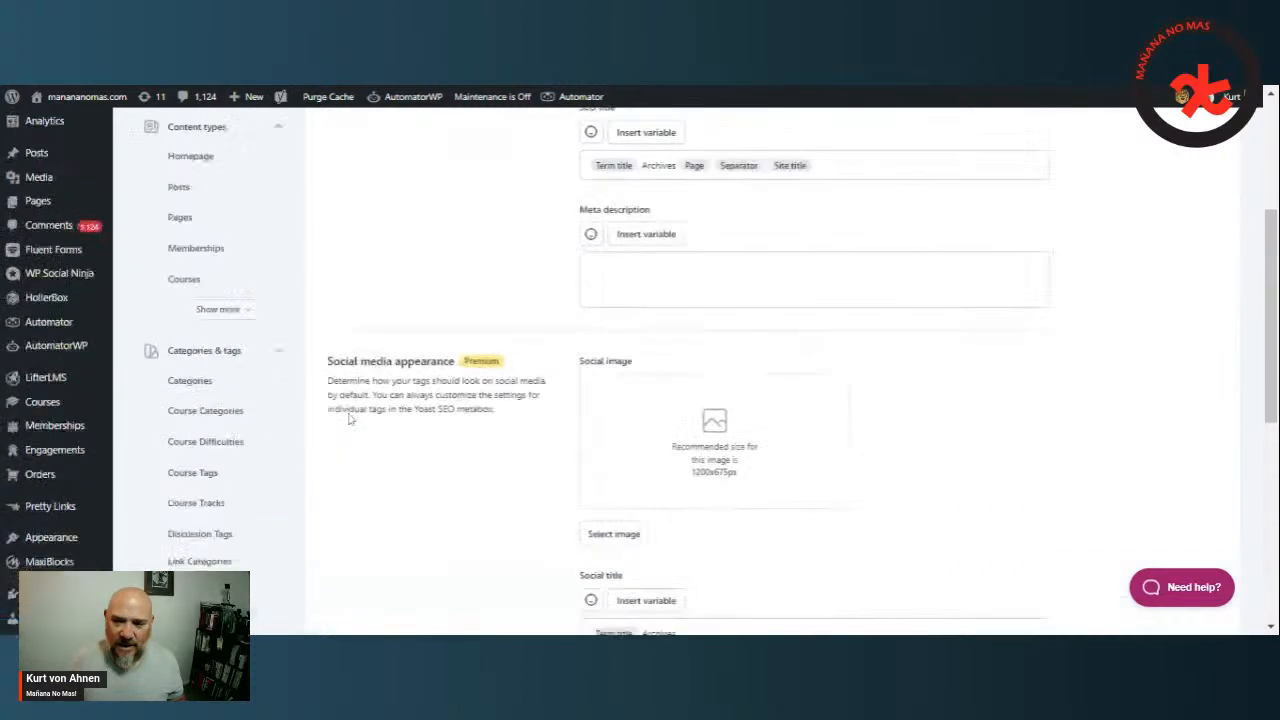